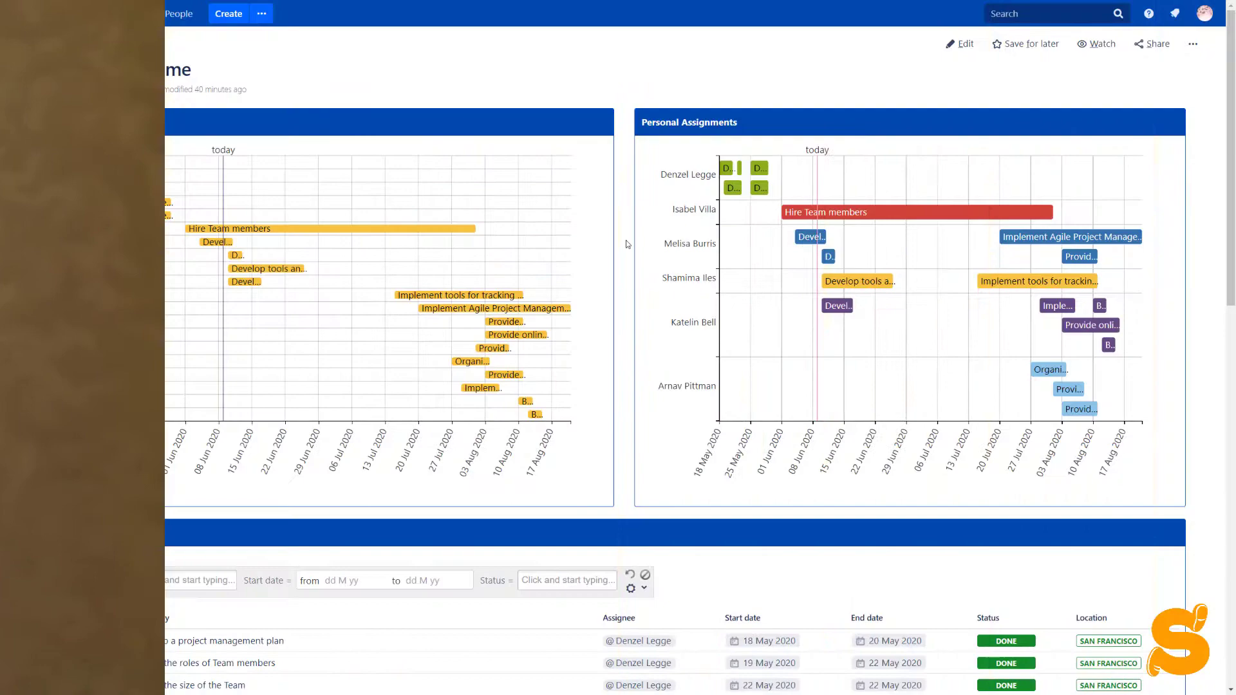
- Reschedule TPT-10 in the Project Plan to run from 08 Jun to 15 Jun 2020
{"action": "scroll", "coordinate": [626, 241], "scroll_direction": "down", "scroll_amount": 7}
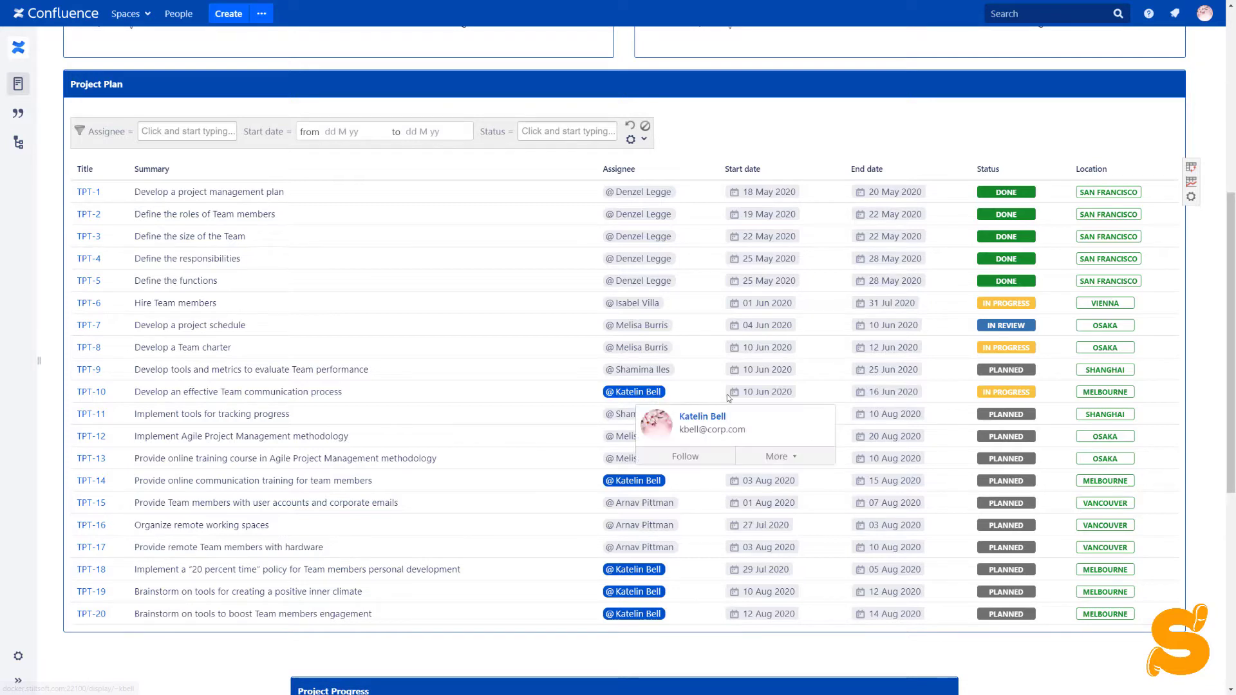
{"action": "left_click", "coordinate": [778, 398]}
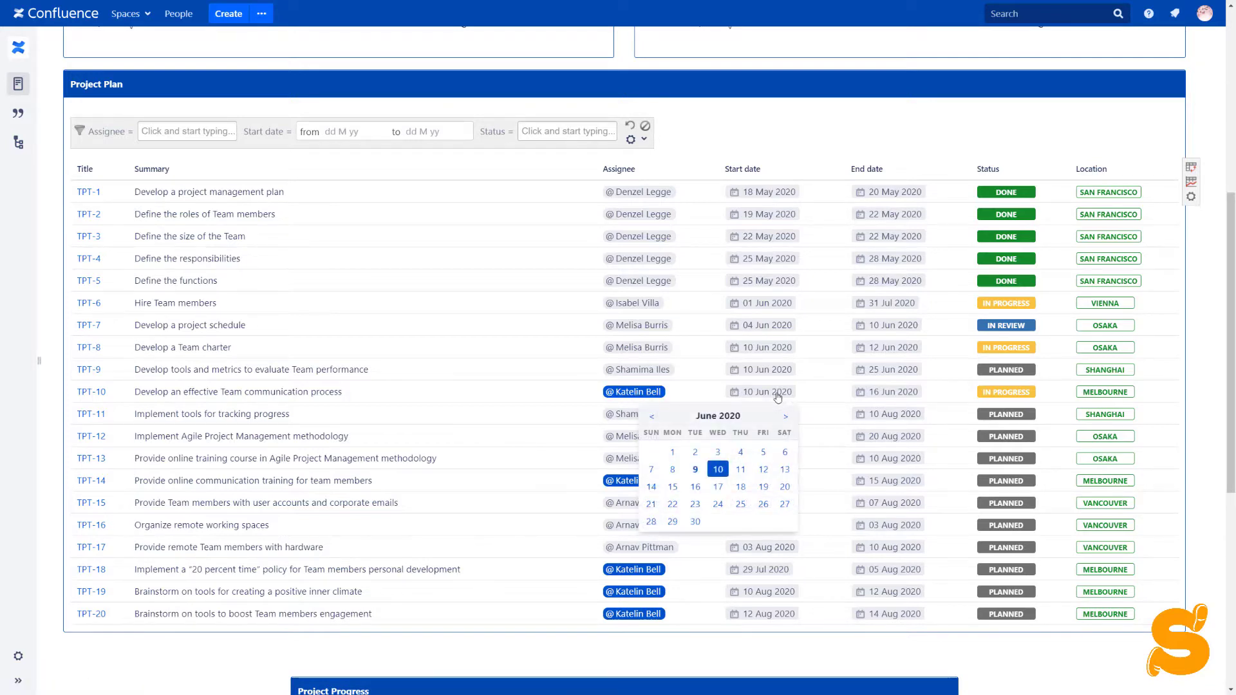
{"action": "left_click", "coordinate": [673, 470]}
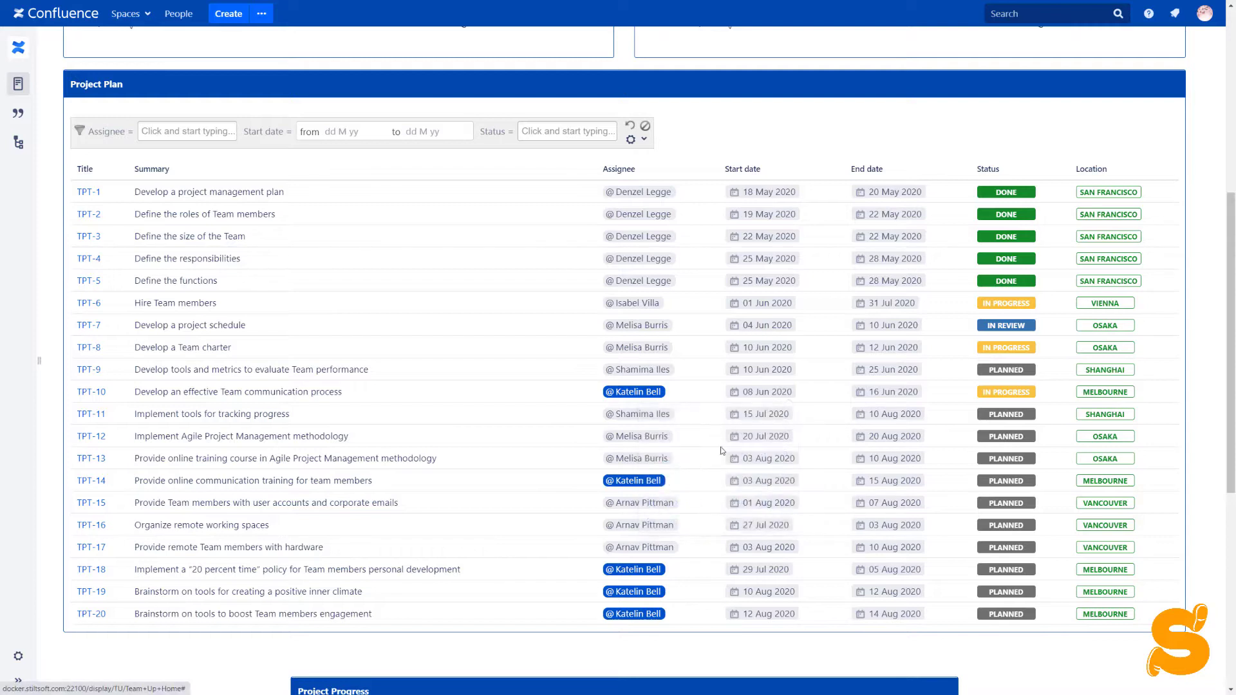
{"action": "left_click", "coordinate": [875, 396]}
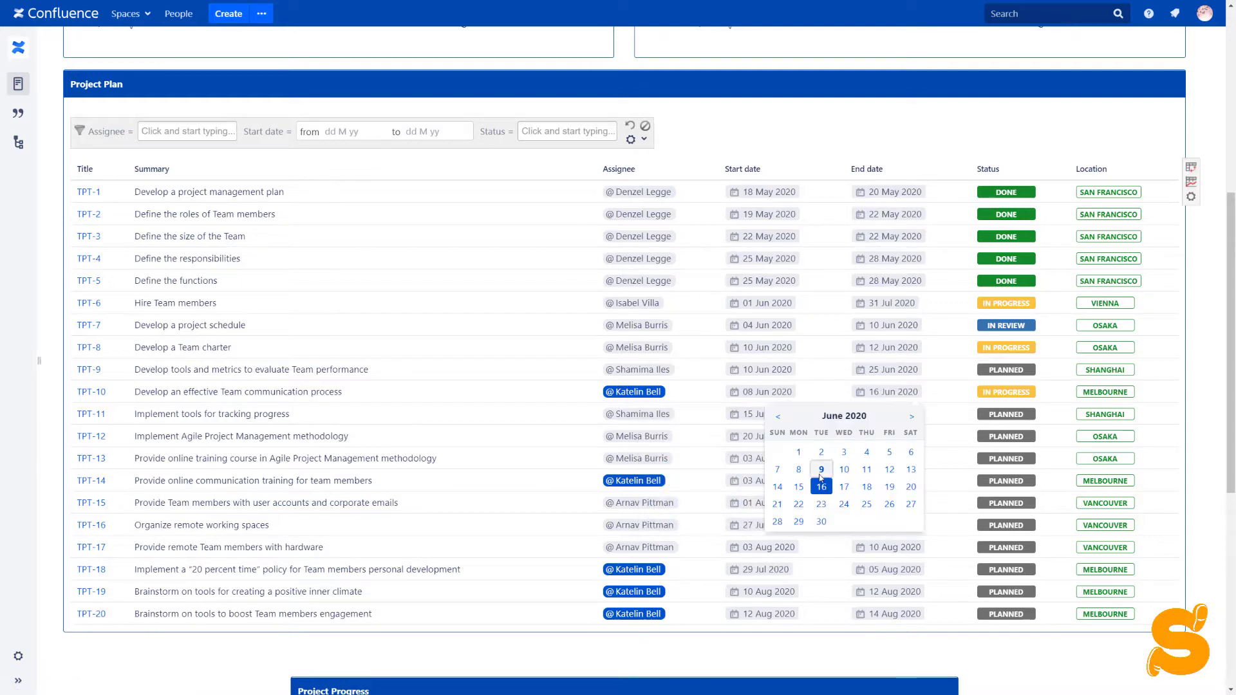
{"action": "left_click", "coordinate": [799, 488]}
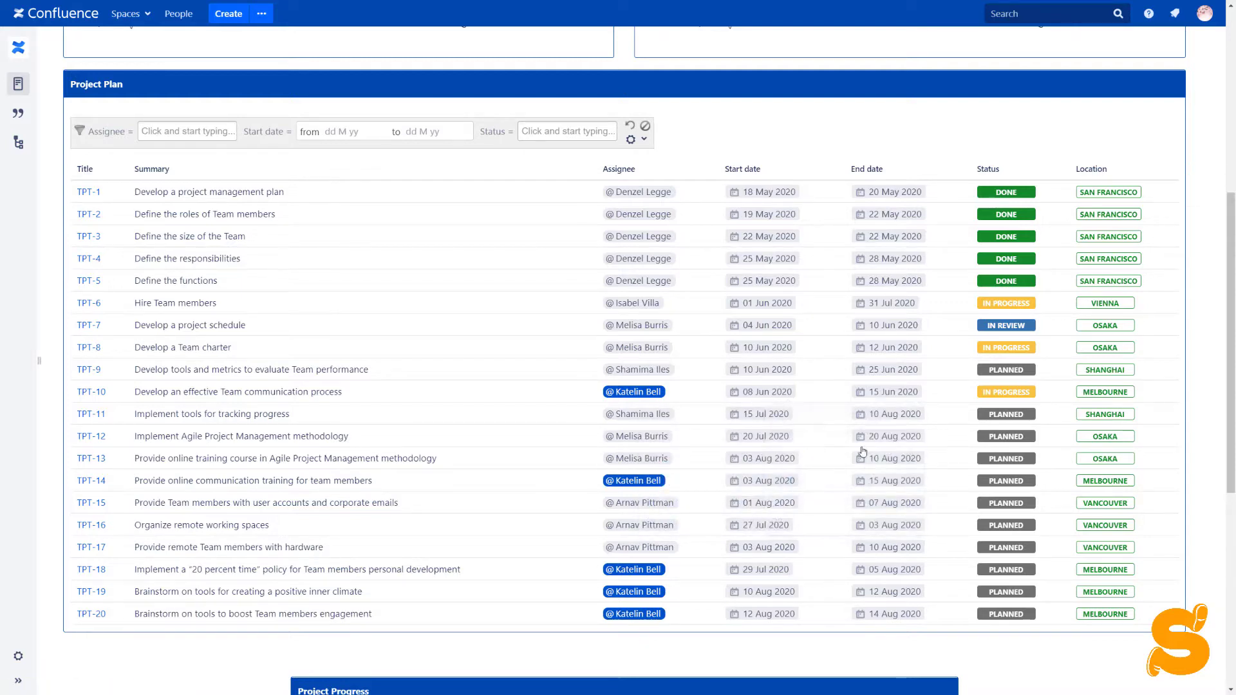
- Change TPT-10's status to IN REVIEW
{"action": "left_click", "coordinate": [1001, 396]}
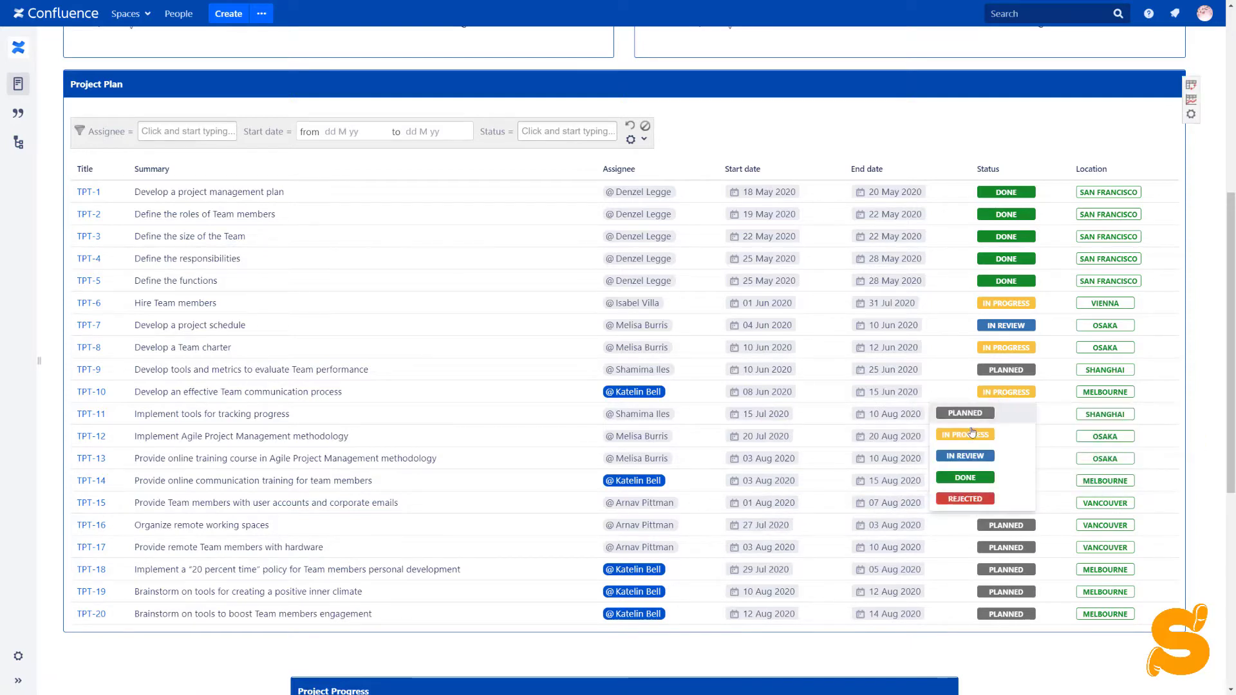
{"action": "left_click", "coordinate": [962, 459]}
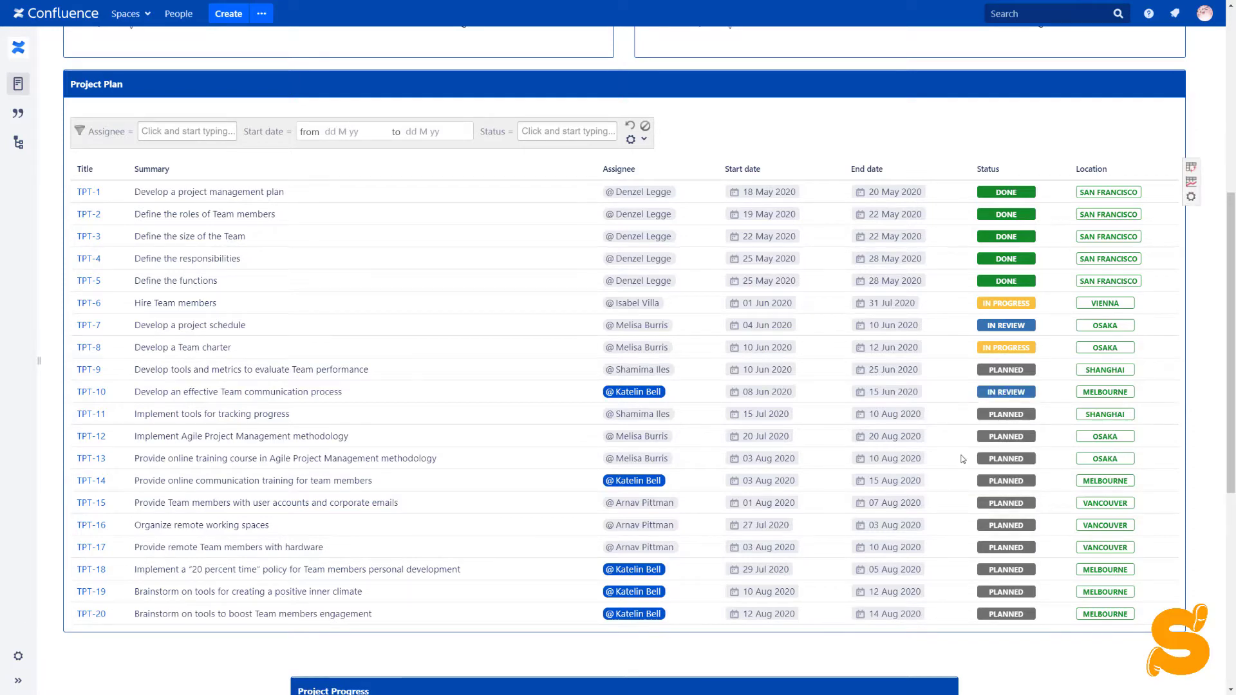
{"action": "scroll", "coordinate": [962, 458], "scroll_direction": "up", "scroll_amount": 3}
{"action": "scroll", "coordinate": [962, 458], "scroll_direction": "up", "scroll_amount": 4}
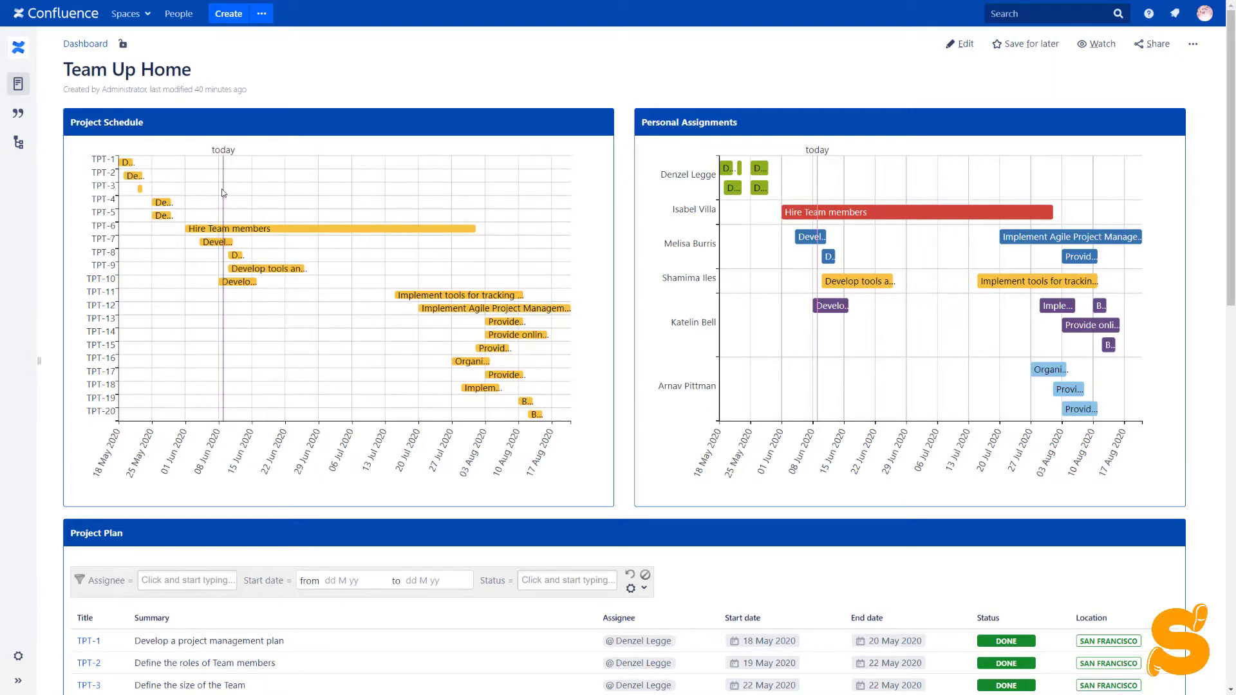
{"action": "mouse_move", "coordinate": [279, 231]}
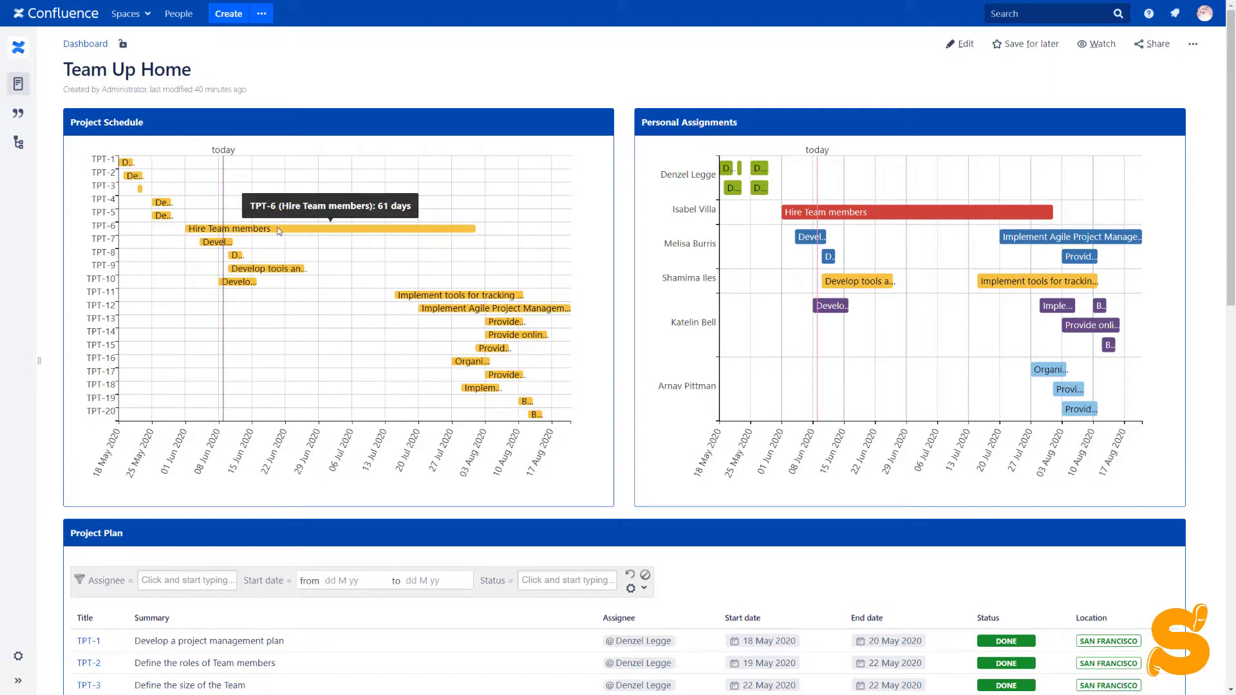
{"action": "mouse_move", "coordinate": [271, 269]}
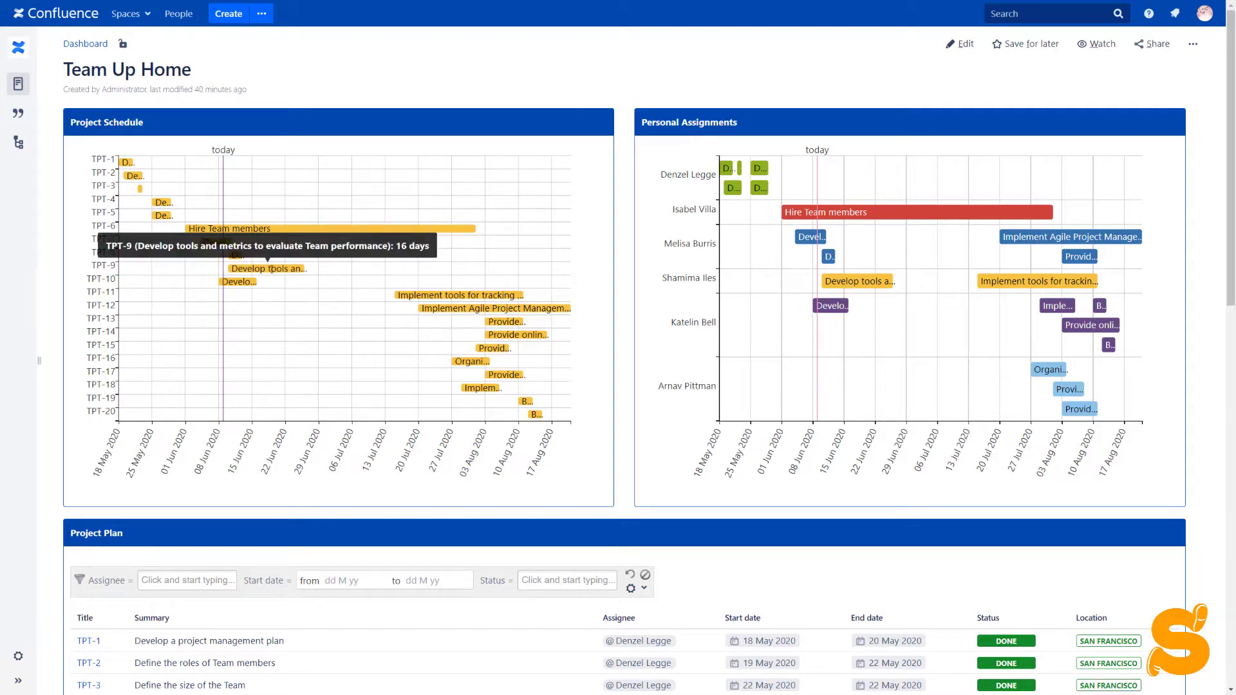
{"action": "left_click", "coordinate": [271, 269]}
{"action": "mouse_move", "coordinate": [408, 295]}
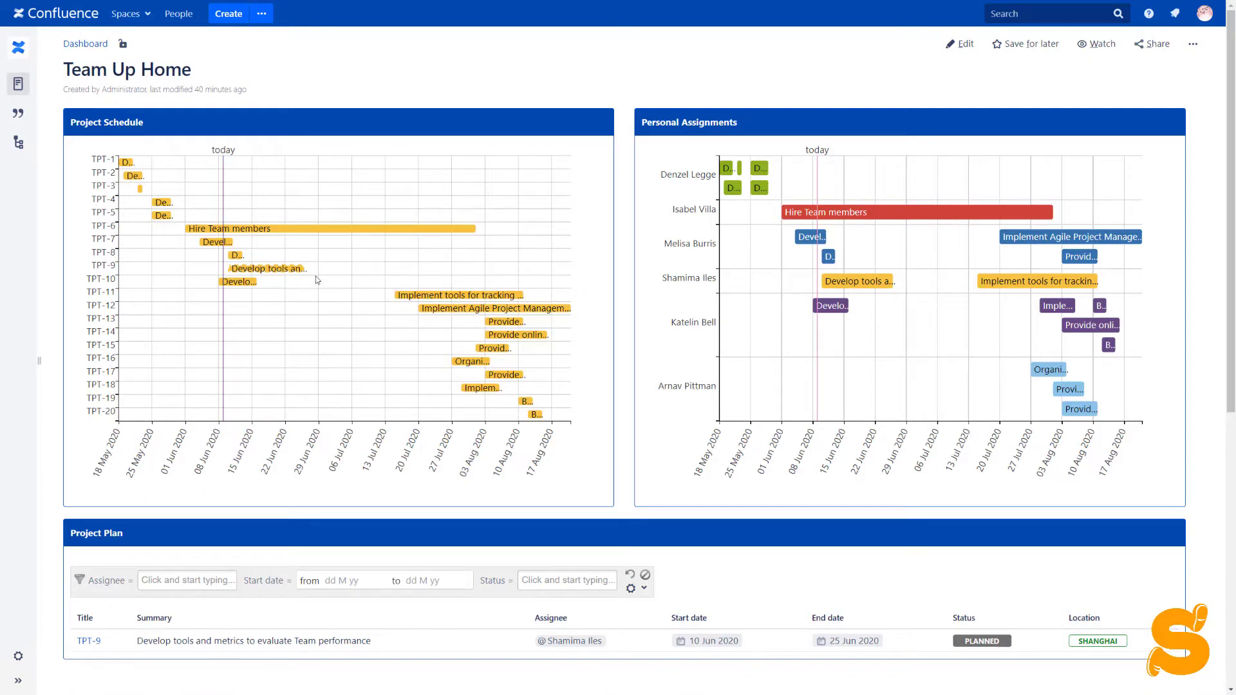
{"action": "mouse_move", "coordinate": [263, 268]}
{"action": "scroll", "coordinate": [263, 271], "scroll_direction": "down", "scroll_amount": 3}
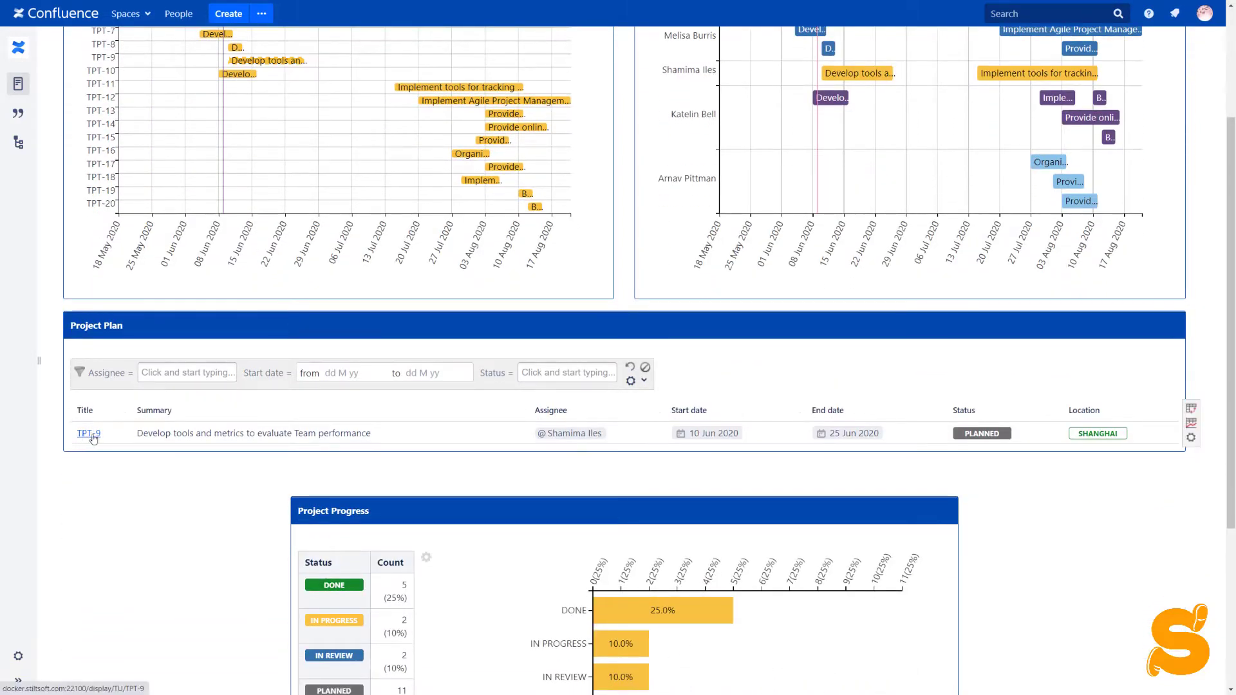
{"action": "scroll", "coordinate": [354, 434], "scroll_direction": "up", "scroll_amount": 3}
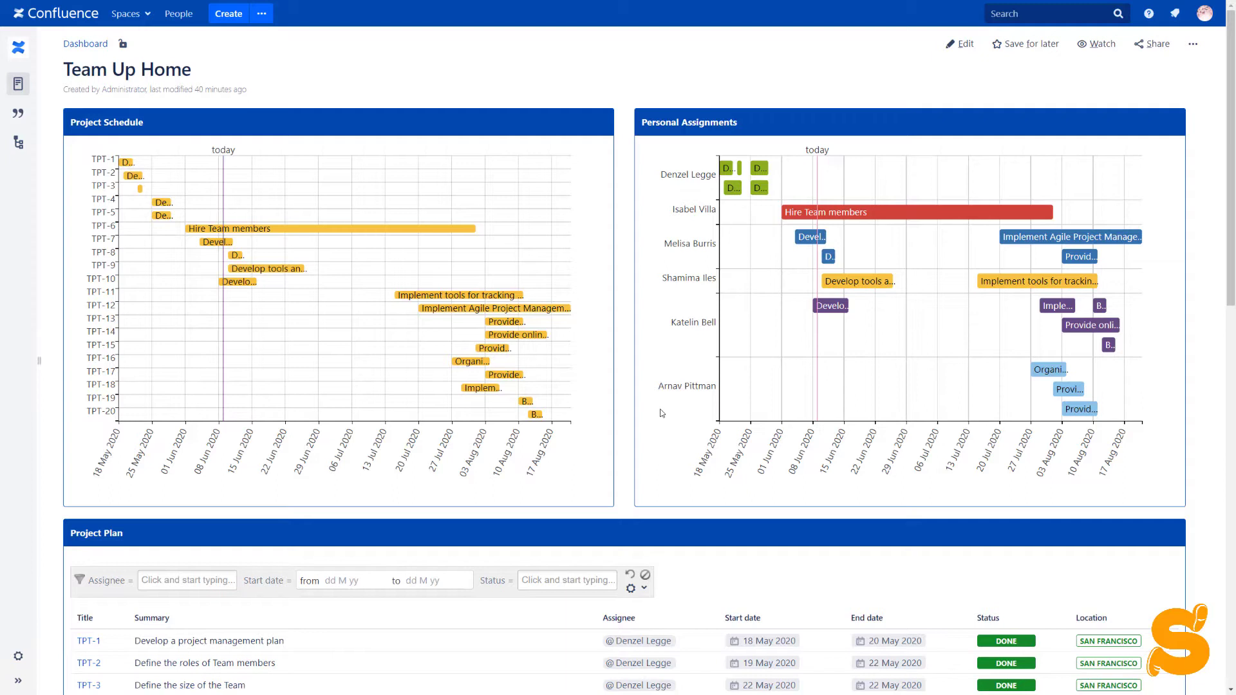
{"action": "scroll", "coordinate": [661, 413], "scroll_direction": "down", "scroll_amount": 10}
{"action": "scroll", "coordinate": [661, 413], "scroll_direction": "down", "scroll_amount": 4}
{"action": "scroll", "coordinate": [663, 413], "scroll_direction": "down", "scroll_amount": 1}
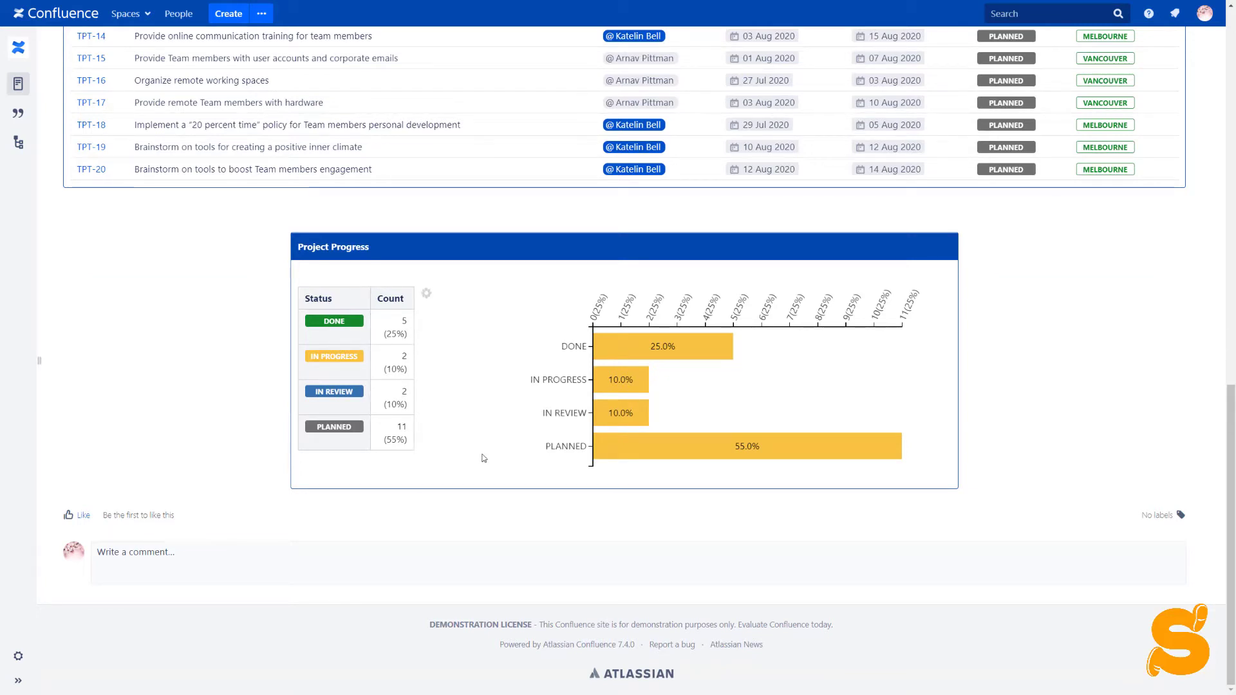
{"action": "mouse_move", "coordinate": [649, 453]}
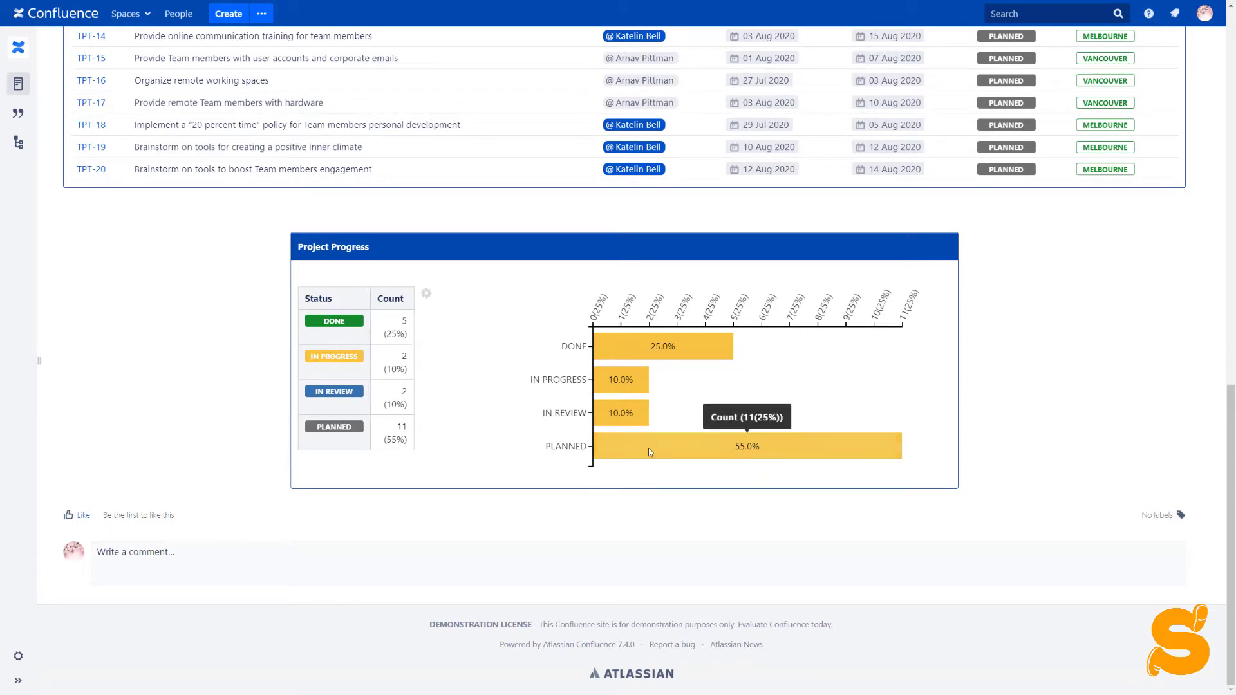
{"action": "mouse_move", "coordinate": [644, 417]}
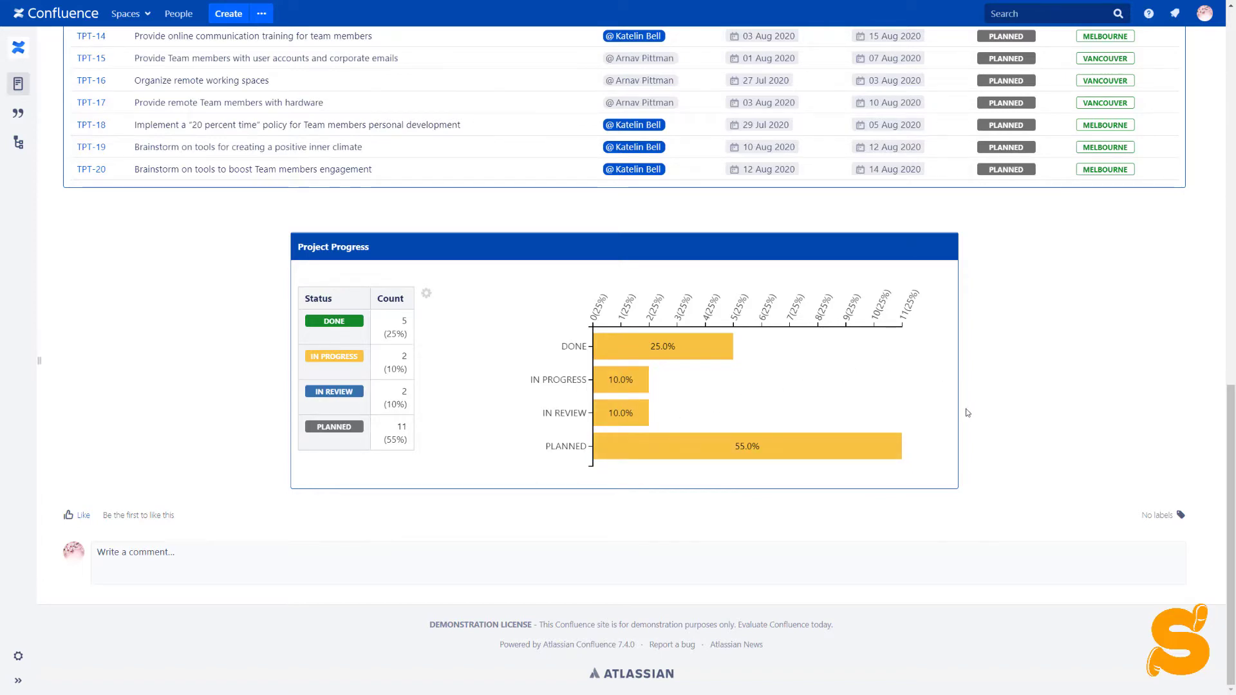
{"action": "scroll", "coordinate": [953, 415], "scroll_direction": "up", "scroll_amount": 10}
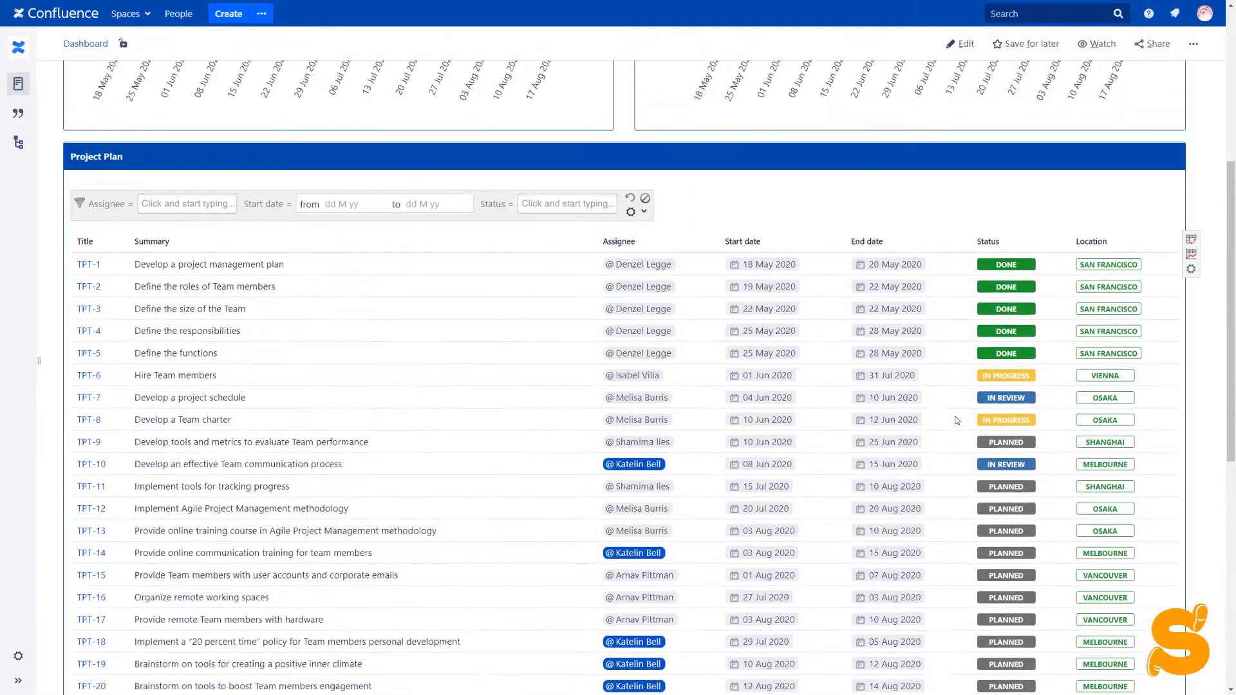
{"action": "left_click", "coordinate": [197, 291]}
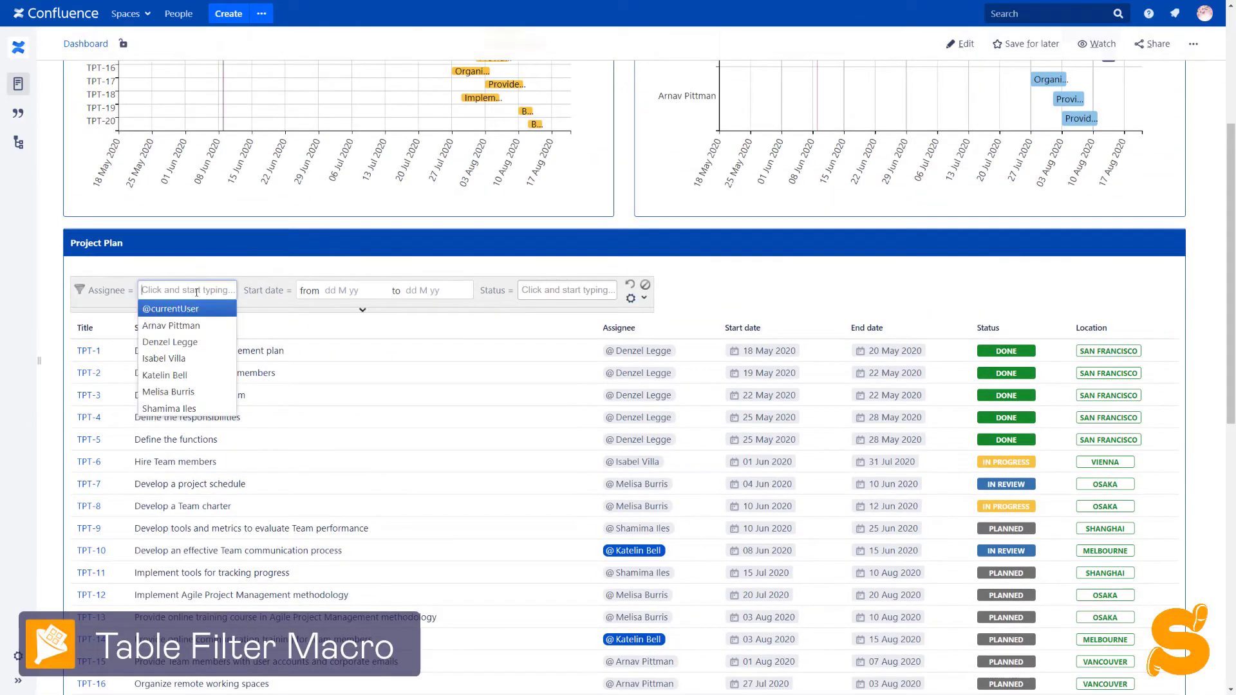
{"action": "left_click", "coordinate": [169, 310]}
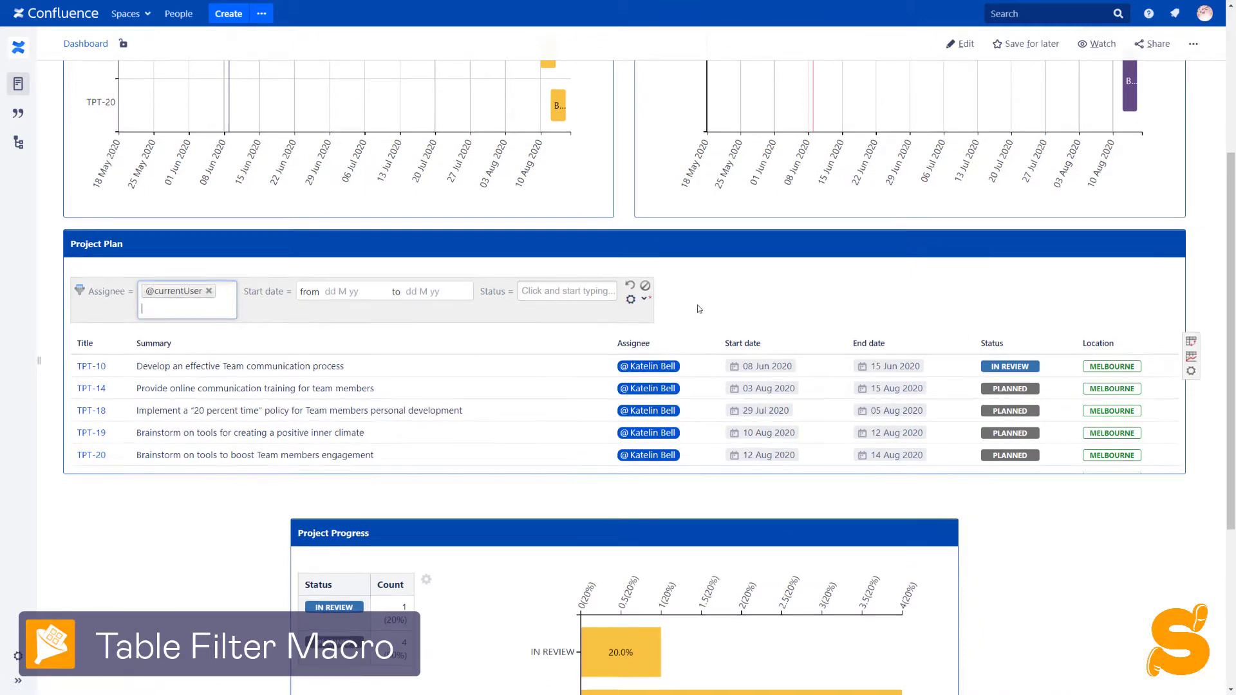
{"action": "scroll", "coordinate": [696, 309], "scroll_direction": "up", "scroll_amount": 4}
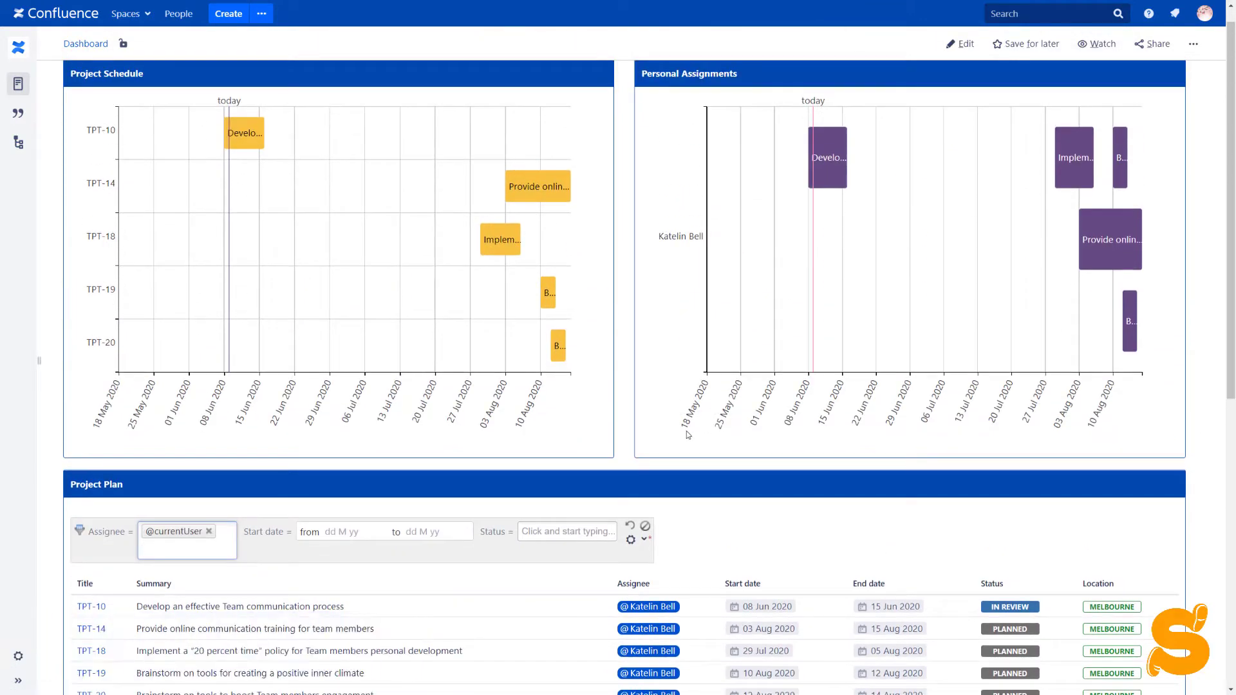
{"action": "scroll", "coordinate": [699, 428], "scroll_direction": "down", "scroll_amount": 6}
{"action": "scroll", "coordinate": [688, 435], "scroll_direction": "down", "scroll_amount": 1}
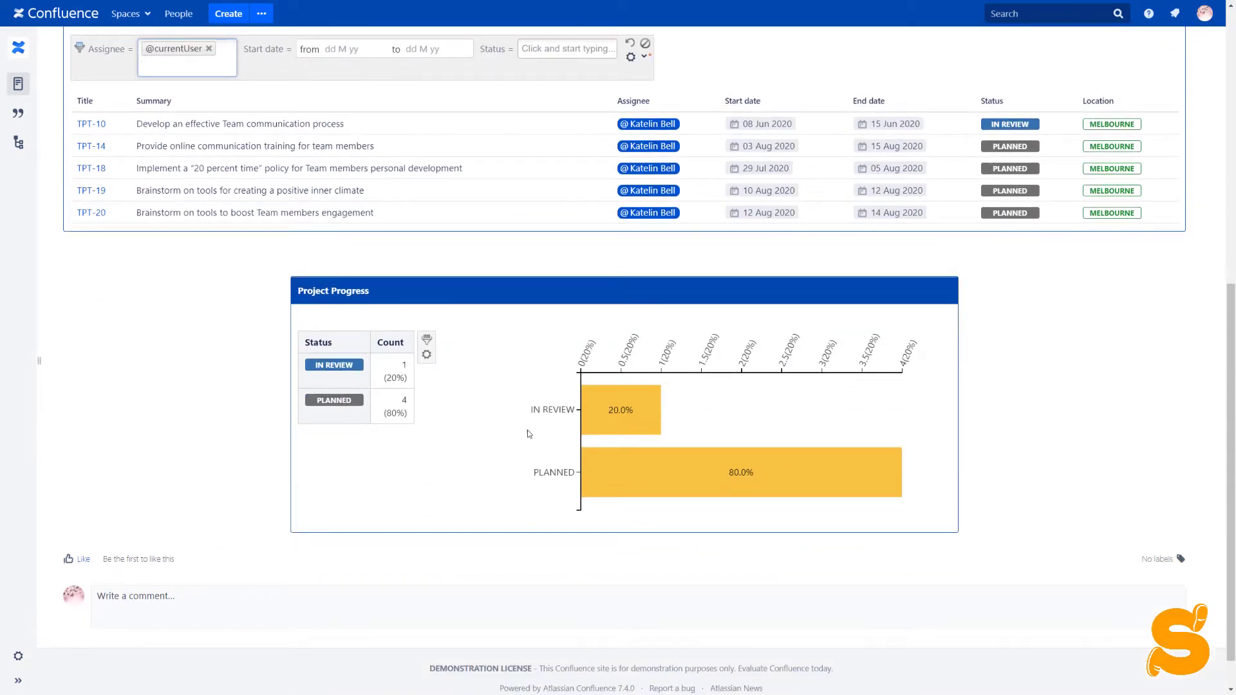
{"action": "scroll", "coordinate": [527, 488], "scroll_direction": "up", "scroll_amount": 5}
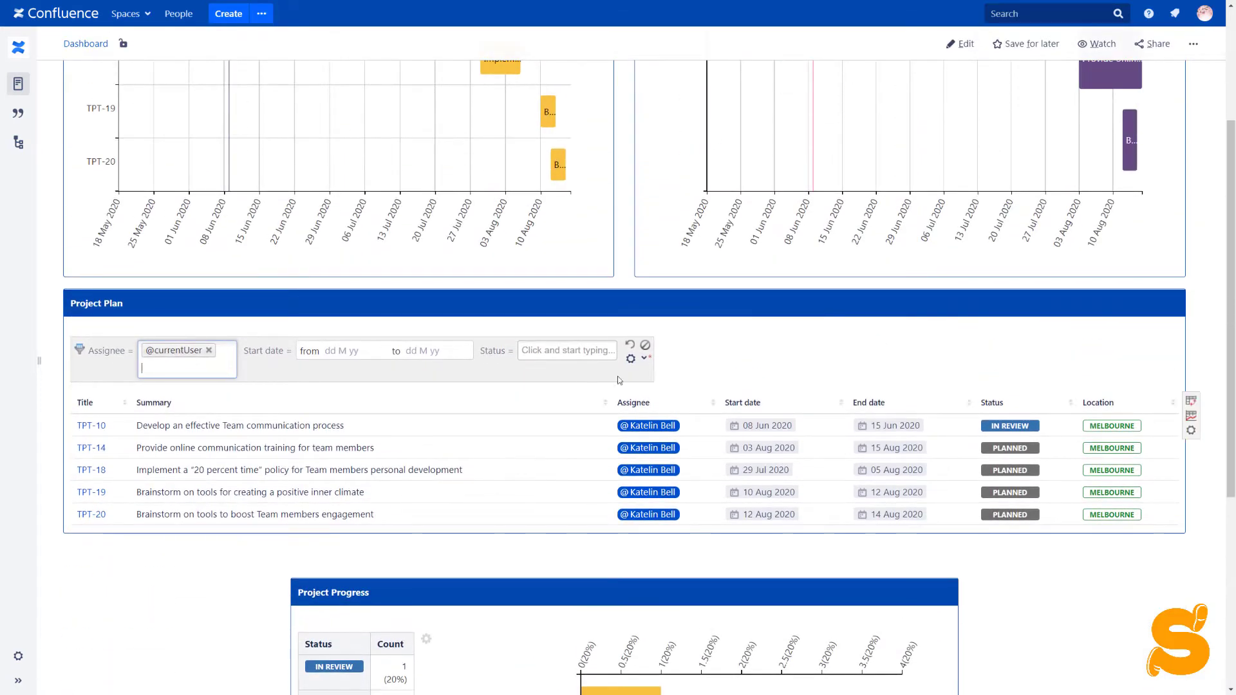
{"action": "left_click", "coordinate": [630, 345]}
{"action": "scroll", "coordinate": [760, 363], "scroll_direction": "down", "scroll_amount": 1}
{"action": "scroll", "coordinate": [760, 362], "scroll_direction": "down", "scroll_amount": 3}
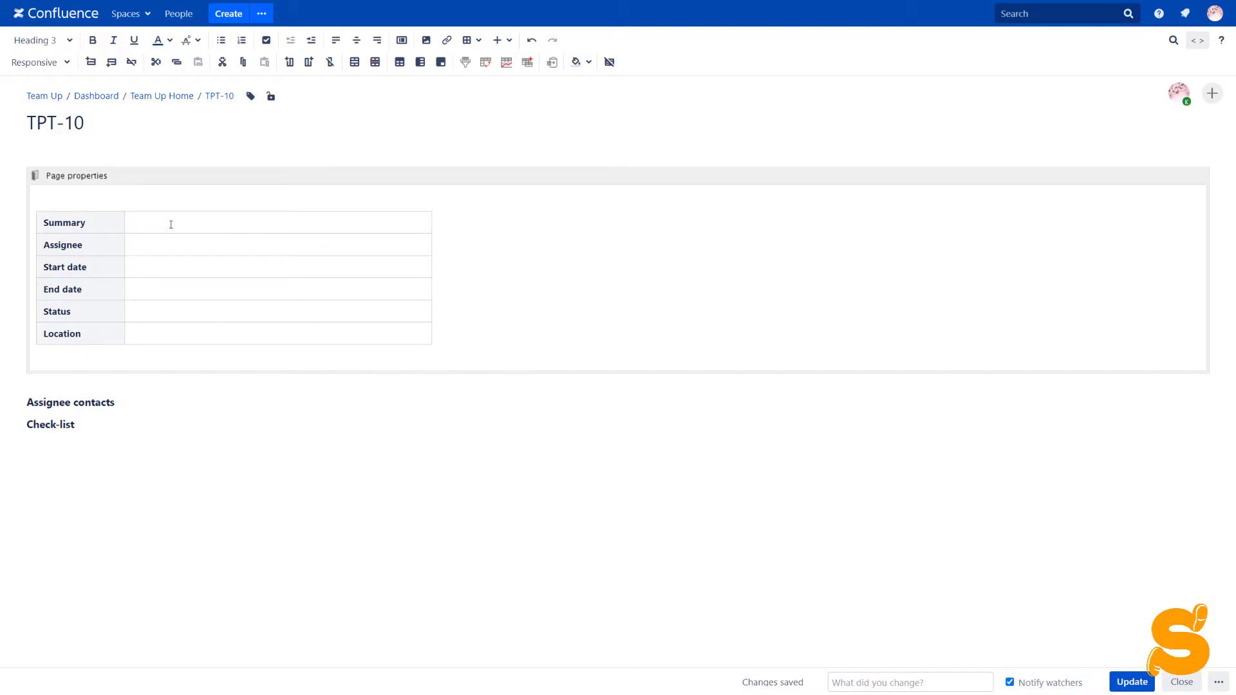
{"action": "type", "text": "Develop an effective Team communication process"}
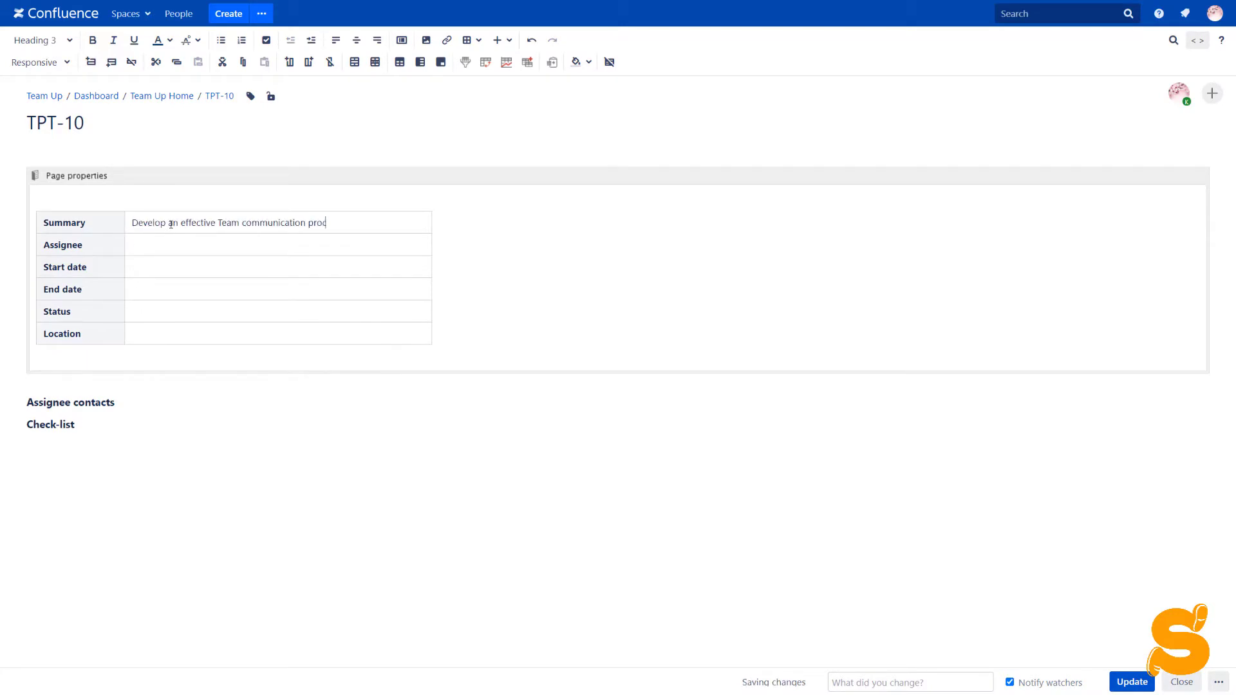
{"action": "left_click", "coordinate": [164, 240]}
{"action": "type", "text": "@"}
{"action": "key", "text": "Return"}
{"action": "left_click", "coordinate": [174, 264]}
- Insert start date 08 Jun 2020 and end date 15 Jun 2020 from the date picker
{"action": "type", "text": "//"}
{"action": "left_click", "coordinate": [159, 292]}
{"action": "type", "text": "//"}
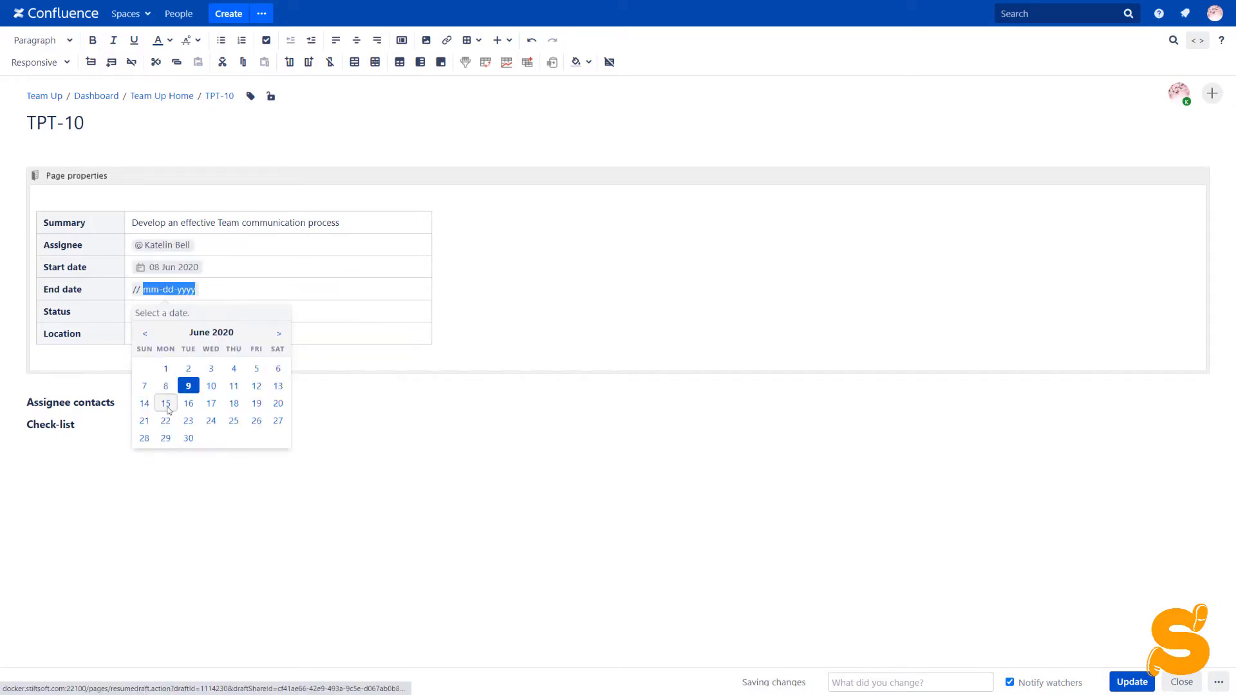
{"action": "left_click", "coordinate": [165, 403]}
{"action": "left_click", "coordinate": [151, 315]}
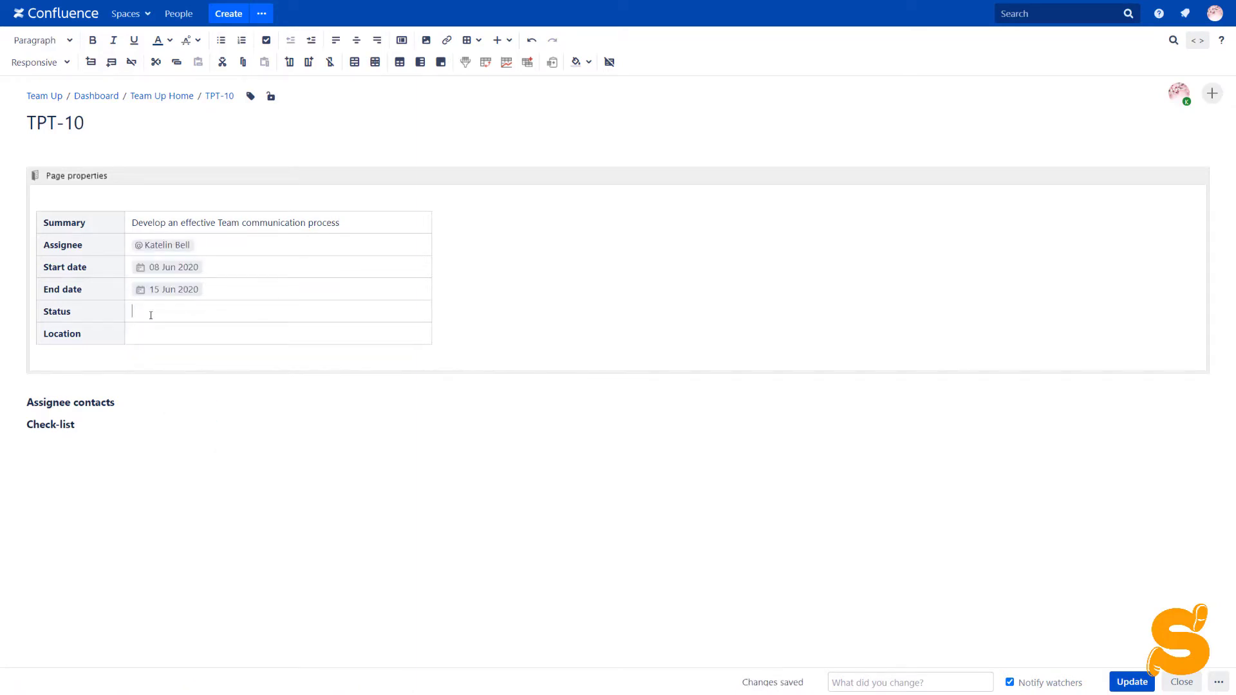
{"action": "type", "text": "{"}
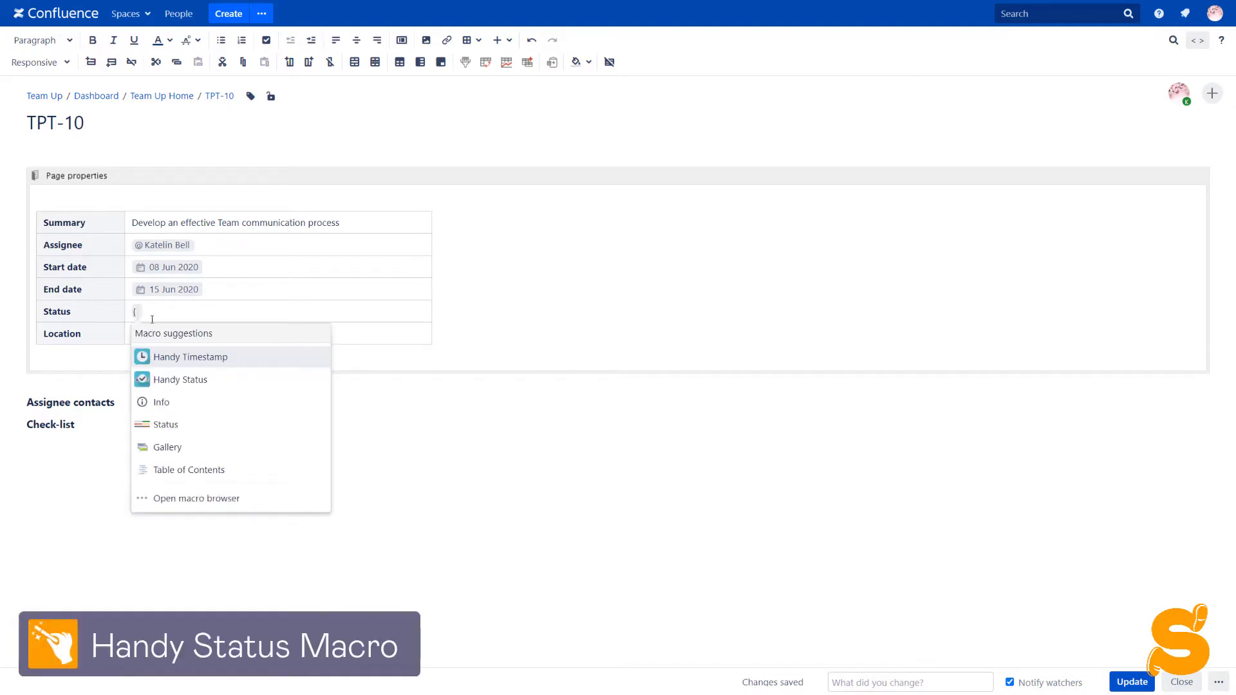
- Insert a Task Status Handy Status set to Planned, synced to the page label with prefix 'status_'
{"action": "left_click", "coordinate": [171, 379]}
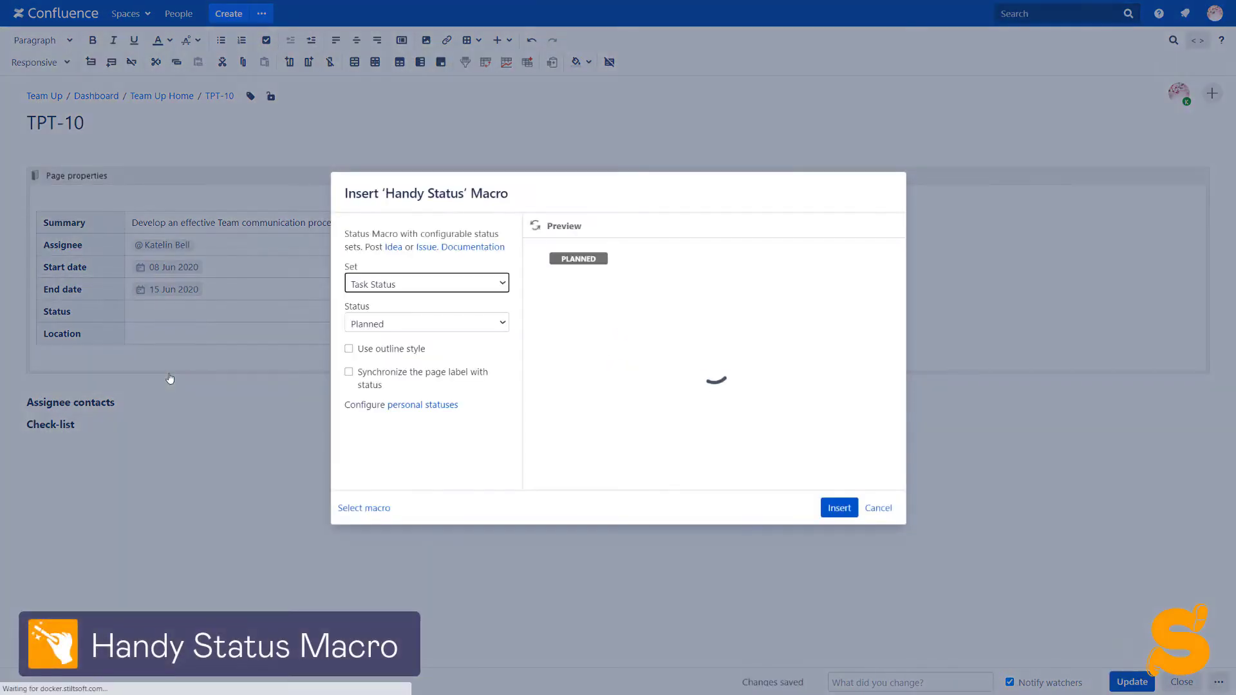
{"action": "left_click", "coordinate": [401, 292]}
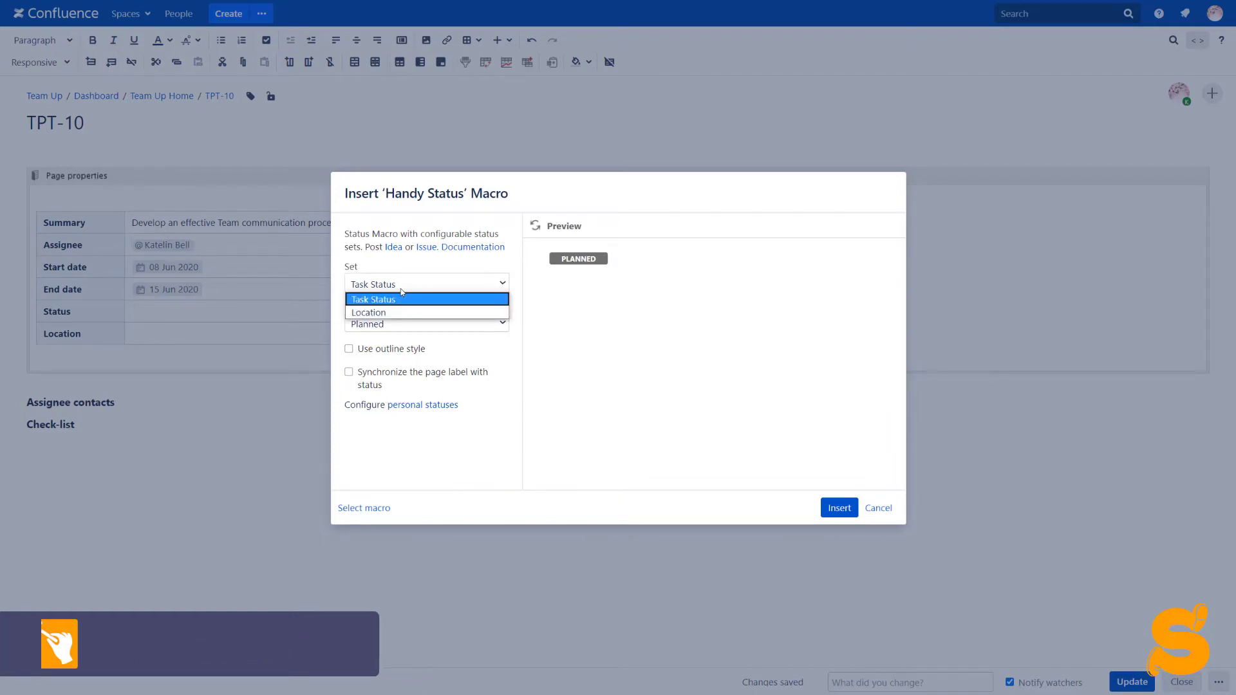
{"action": "left_click", "coordinate": [401, 298]}
{"action": "left_click", "coordinate": [399, 326]}
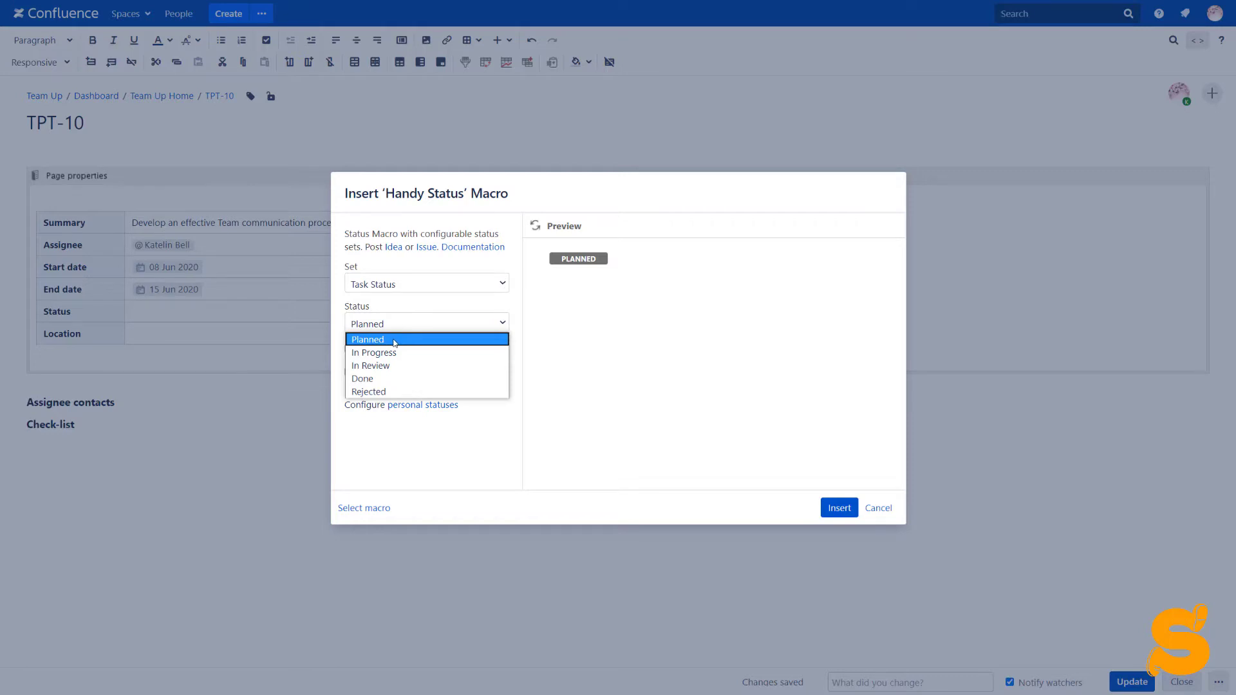
{"action": "left_click", "coordinate": [395, 341]}
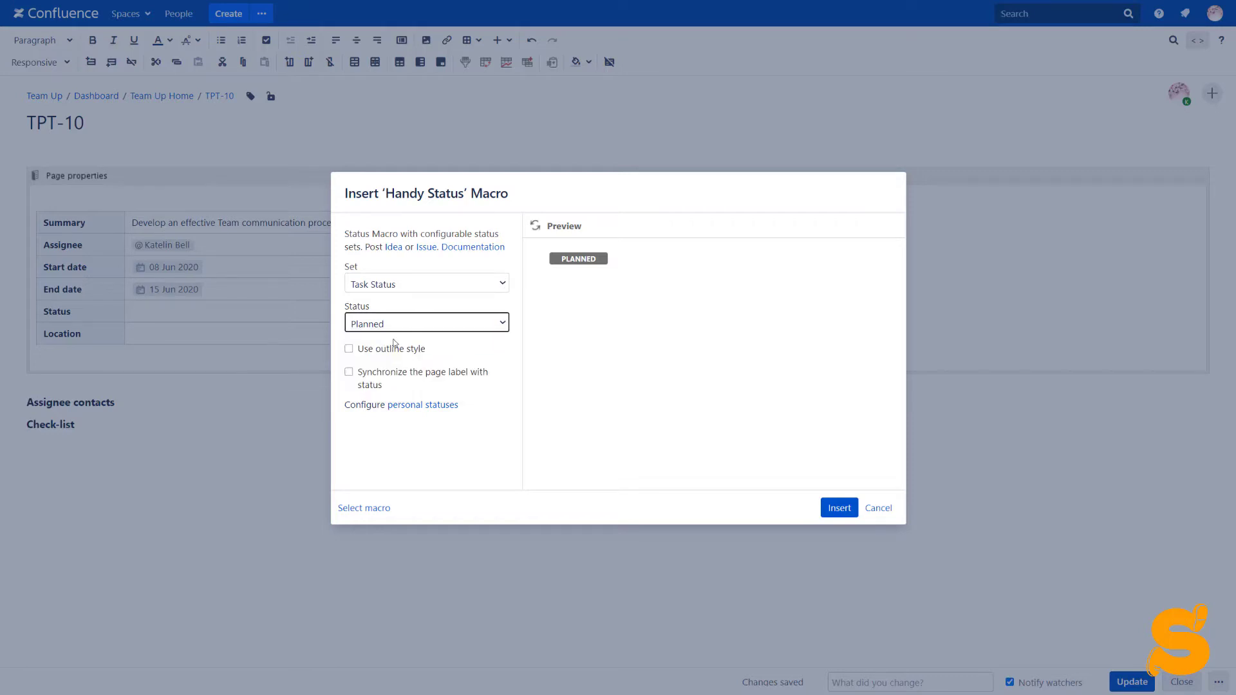
{"action": "left_click", "coordinate": [349, 373]}
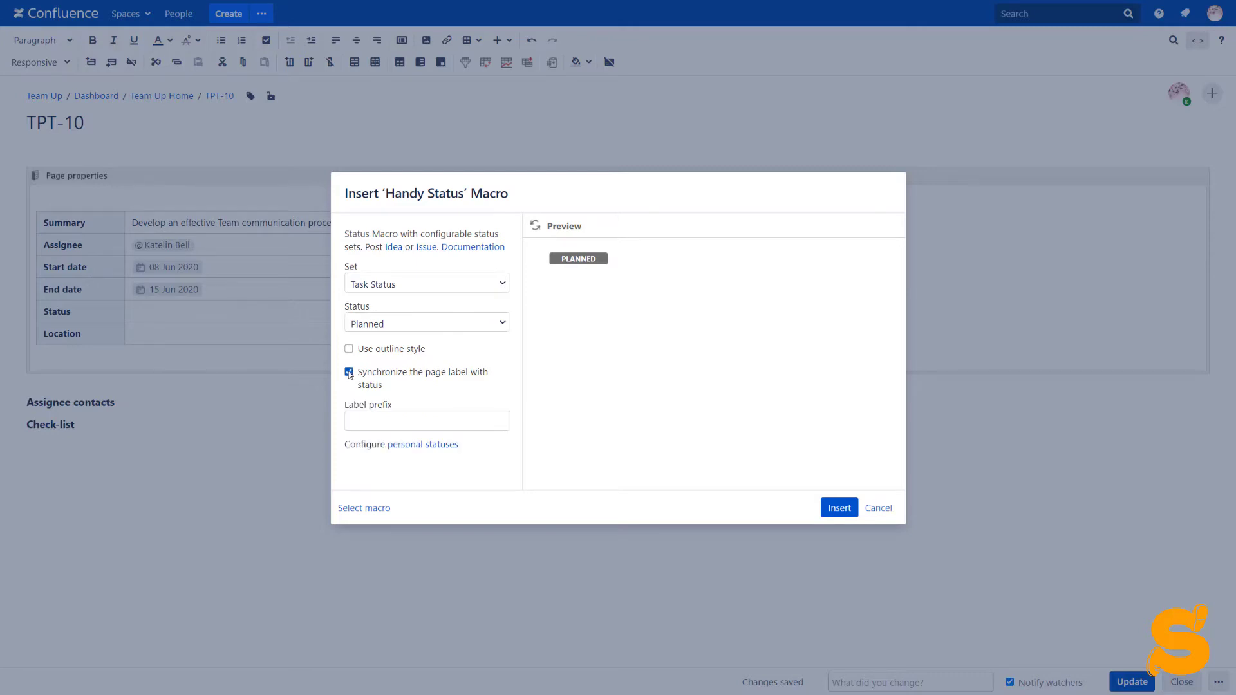
{"action": "left_click", "coordinate": [394, 415]}
{"action": "type", "text": "status_"}
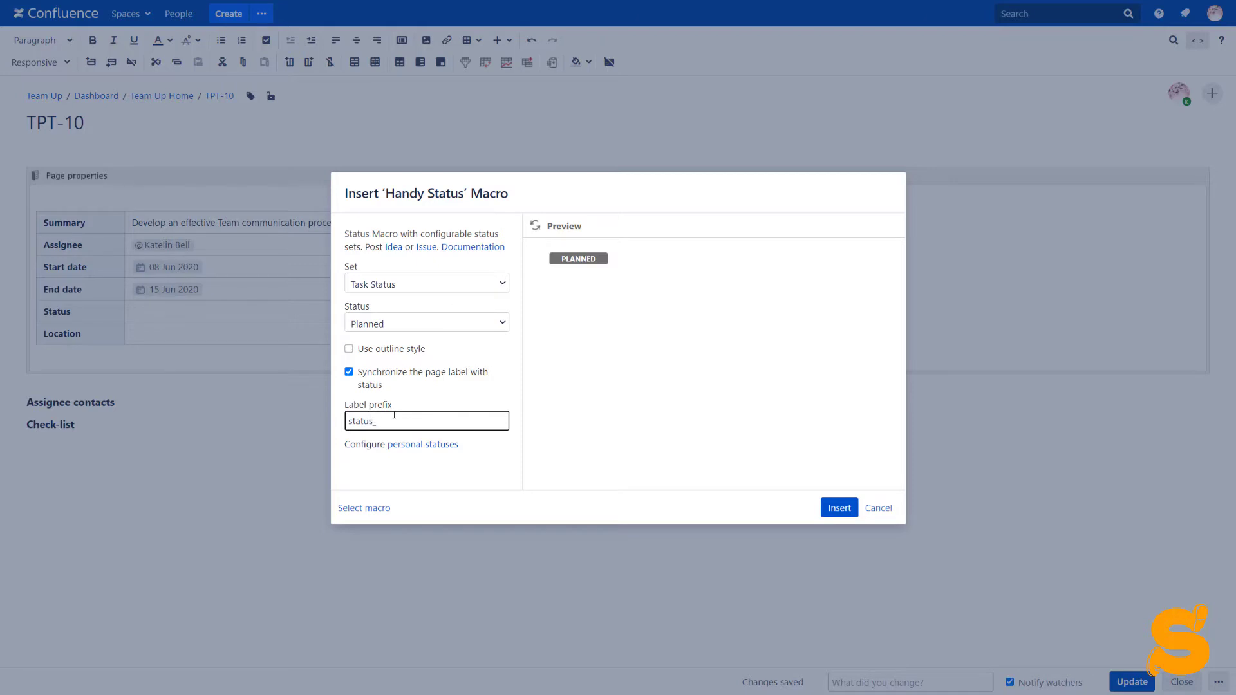
{"action": "left_click", "coordinate": [837, 508]}
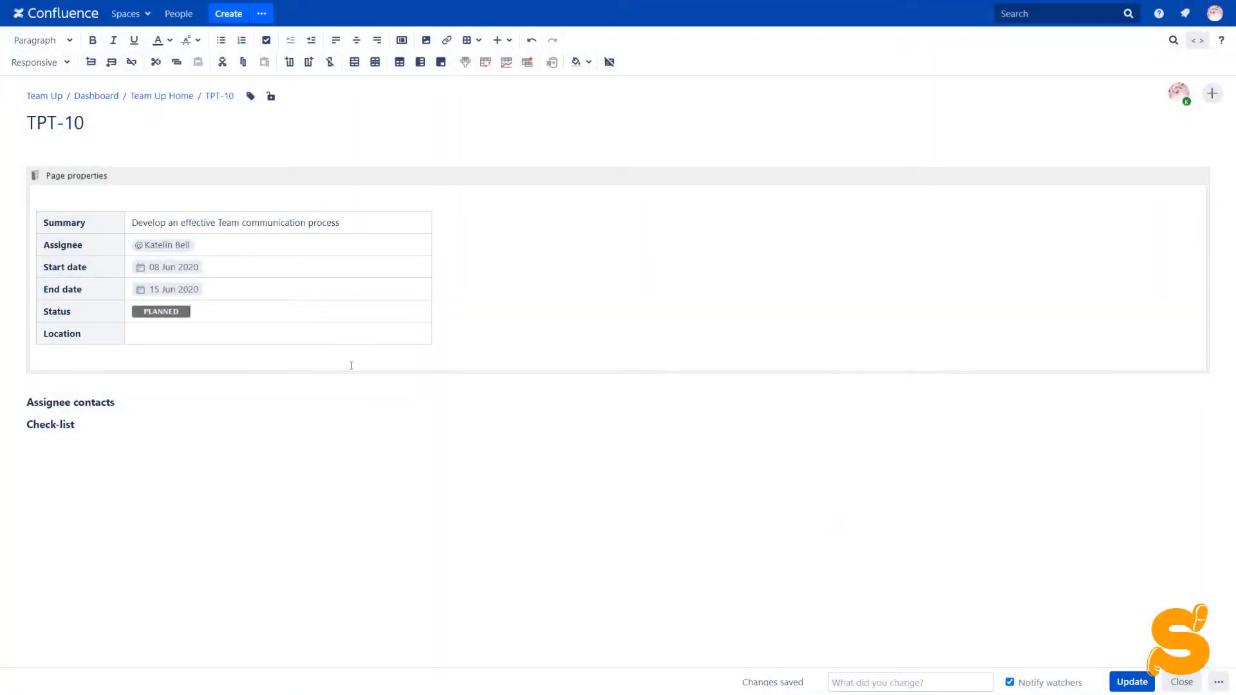
- Insert an outline-style Handy Status from the Location set showing Melbourne in the Location row
{"action": "type", "text": "{"}
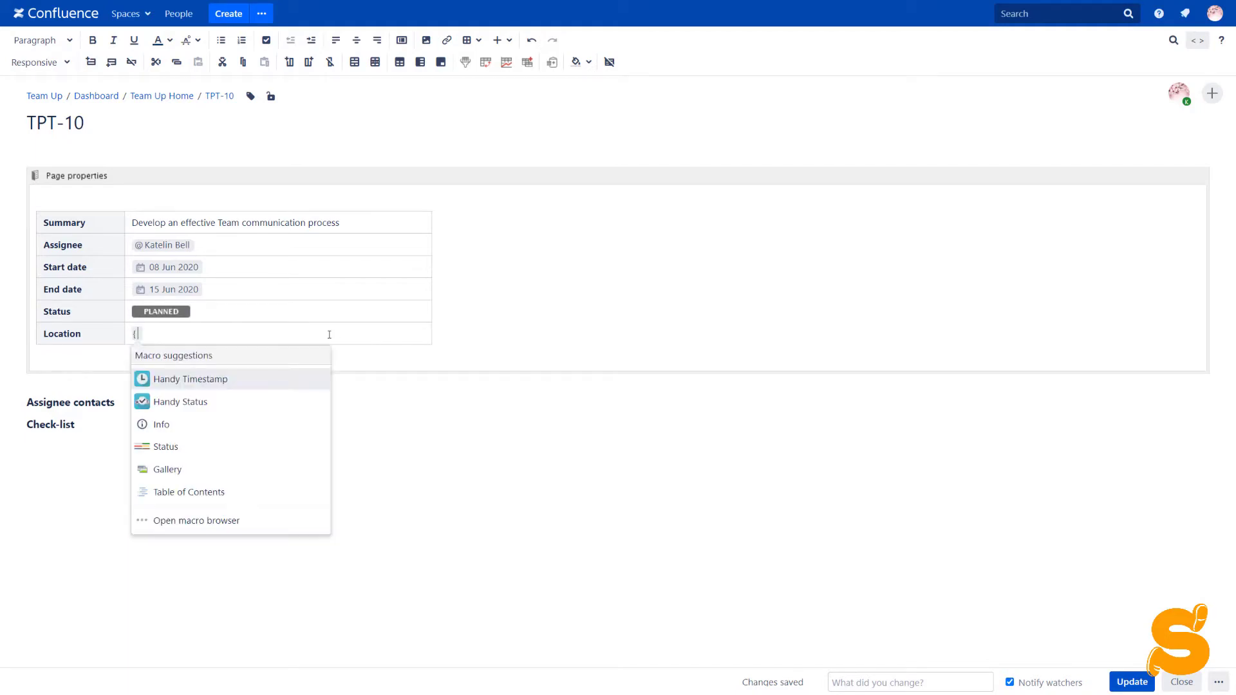
{"action": "left_click", "coordinate": [242, 409]}
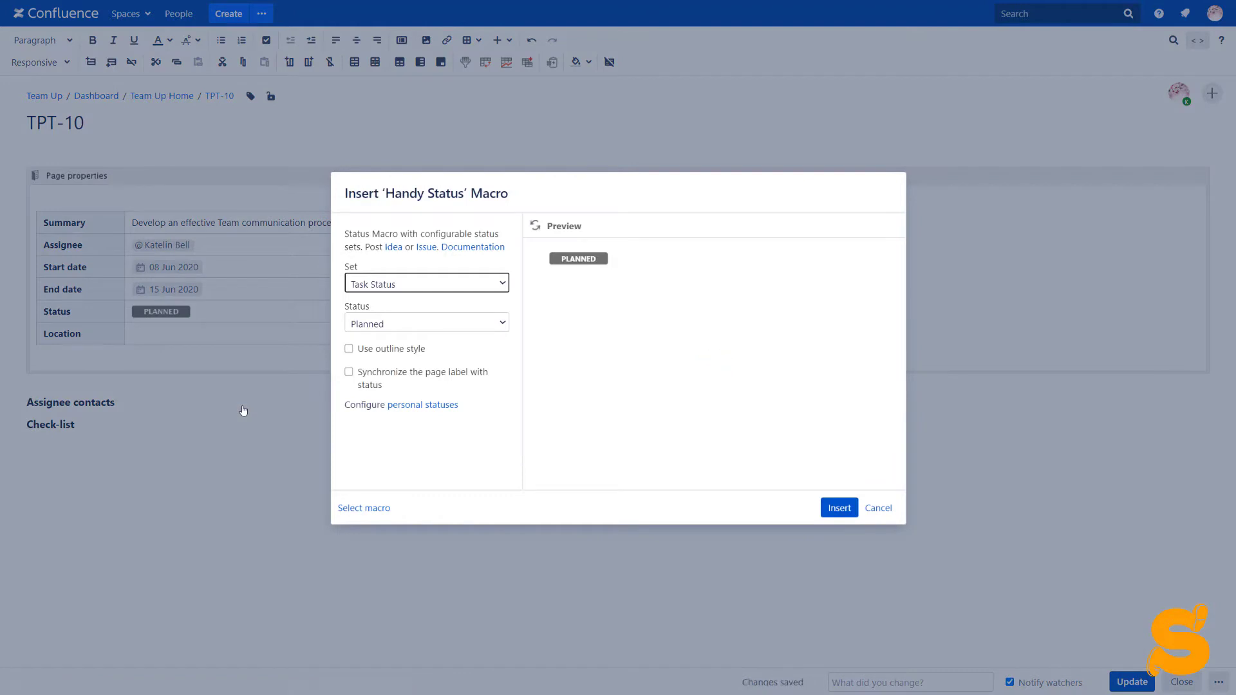
{"action": "left_click", "coordinate": [383, 284]}
{"action": "left_click", "coordinate": [380, 311]}
{"action": "left_click", "coordinate": [381, 327]}
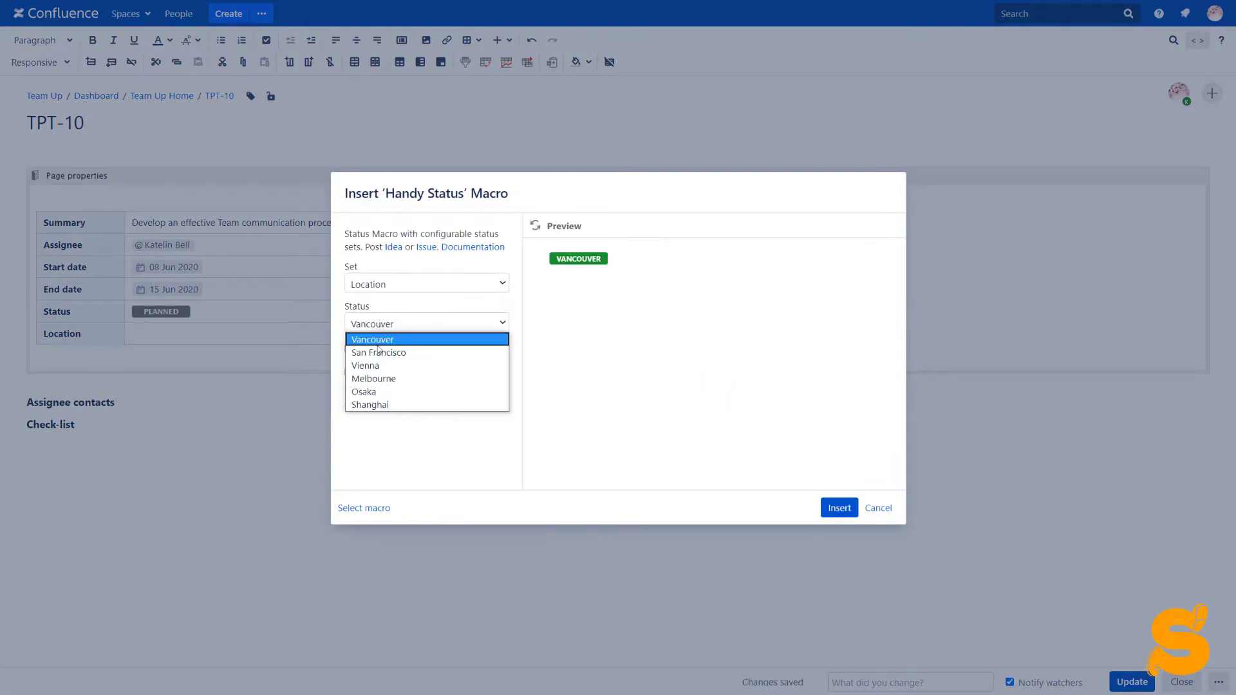
{"action": "left_click", "coordinate": [379, 380]}
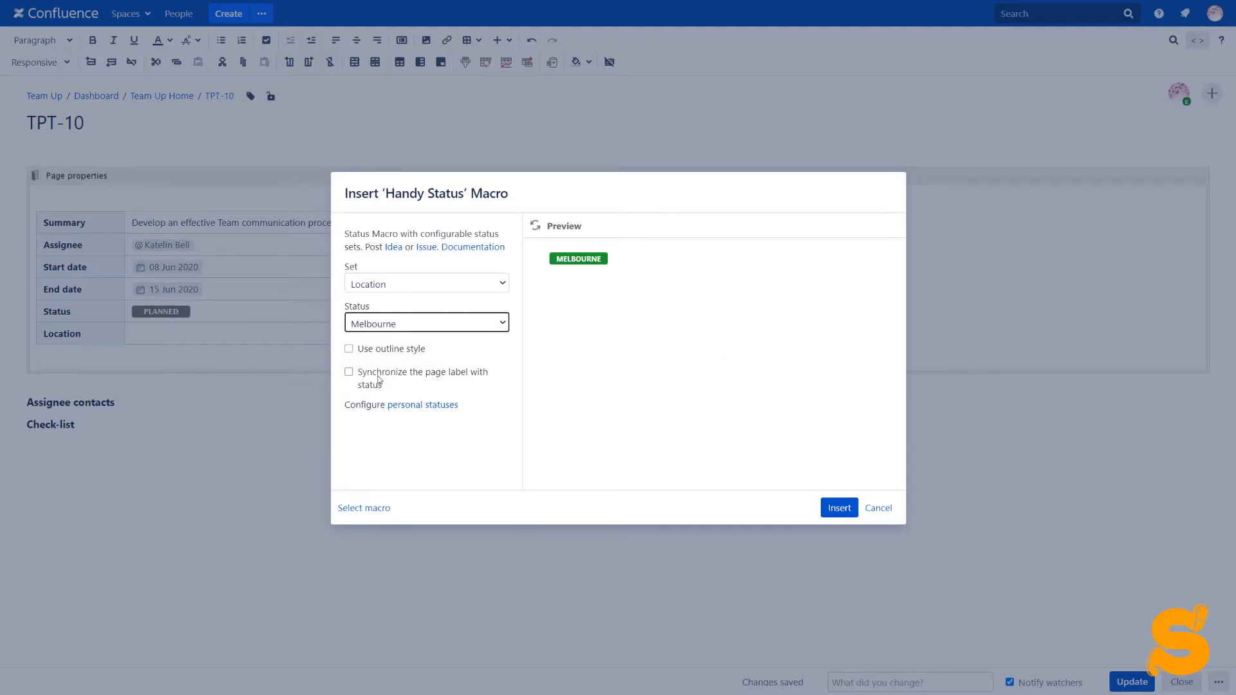
{"action": "left_click", "coordinate": [349, 349]}
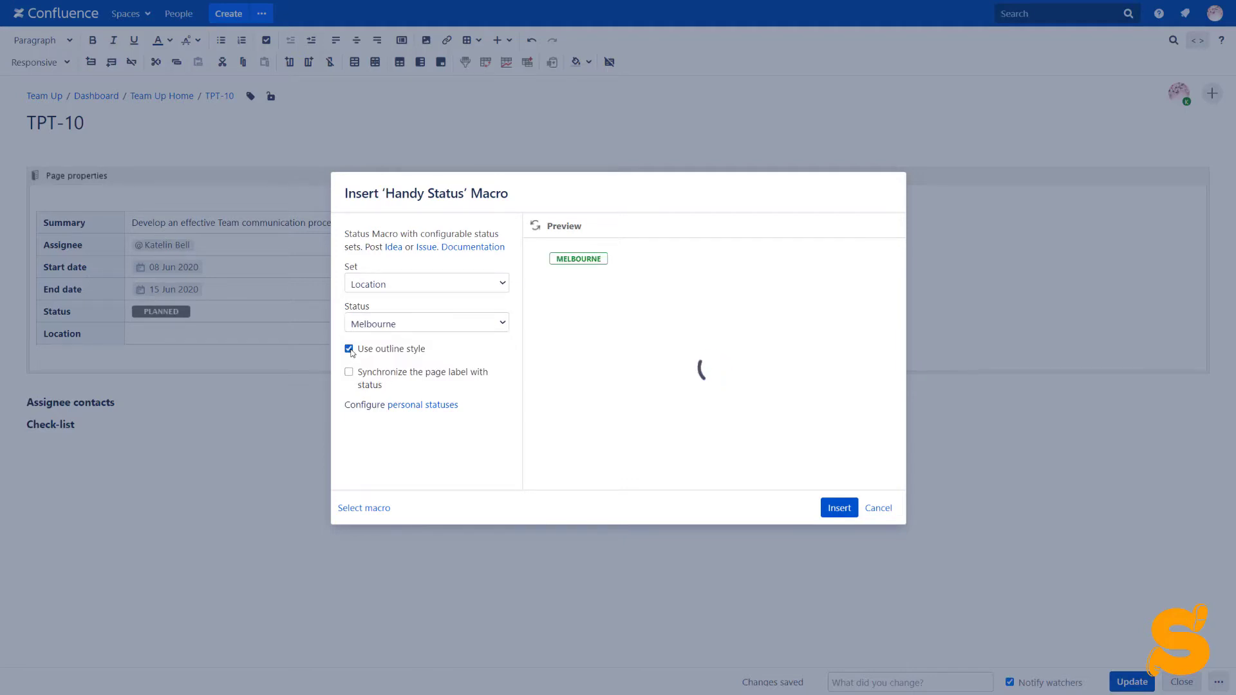
{"action": "left_click", "coordinate": [838, 512]}
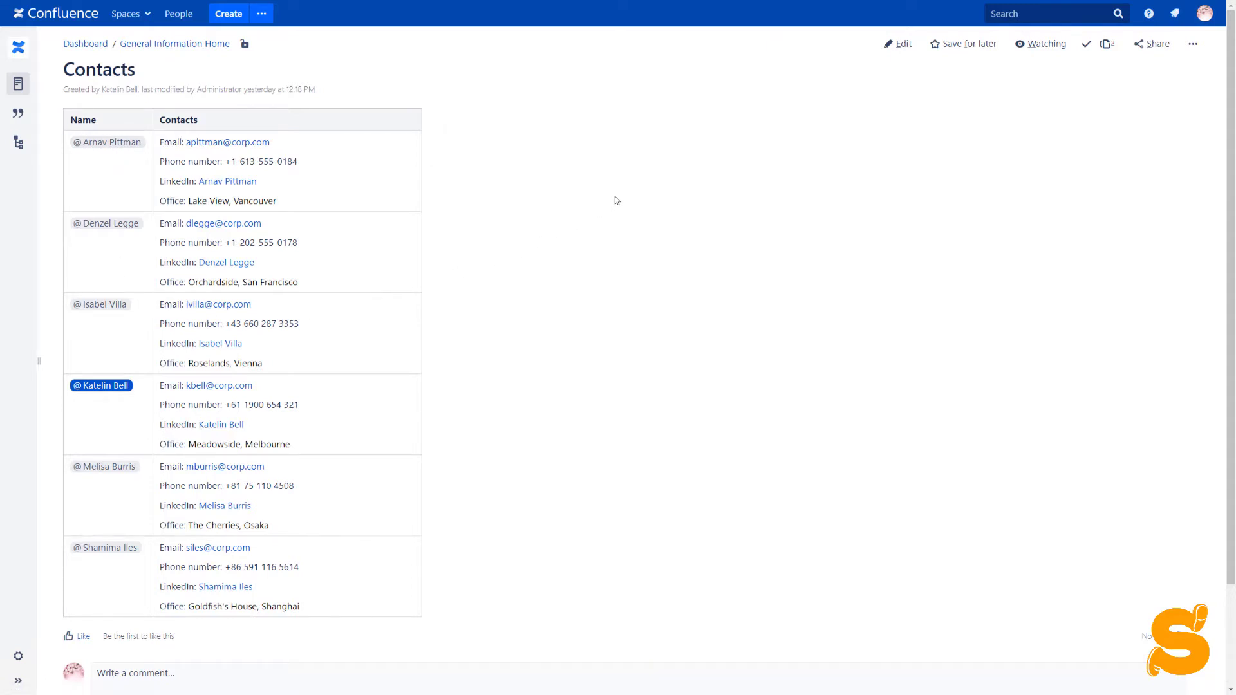
- Edit the Contacts page, review the contact's Table Excerpt name, and publish the page
{"action": "left_click", "coordinate": [901, 44]}
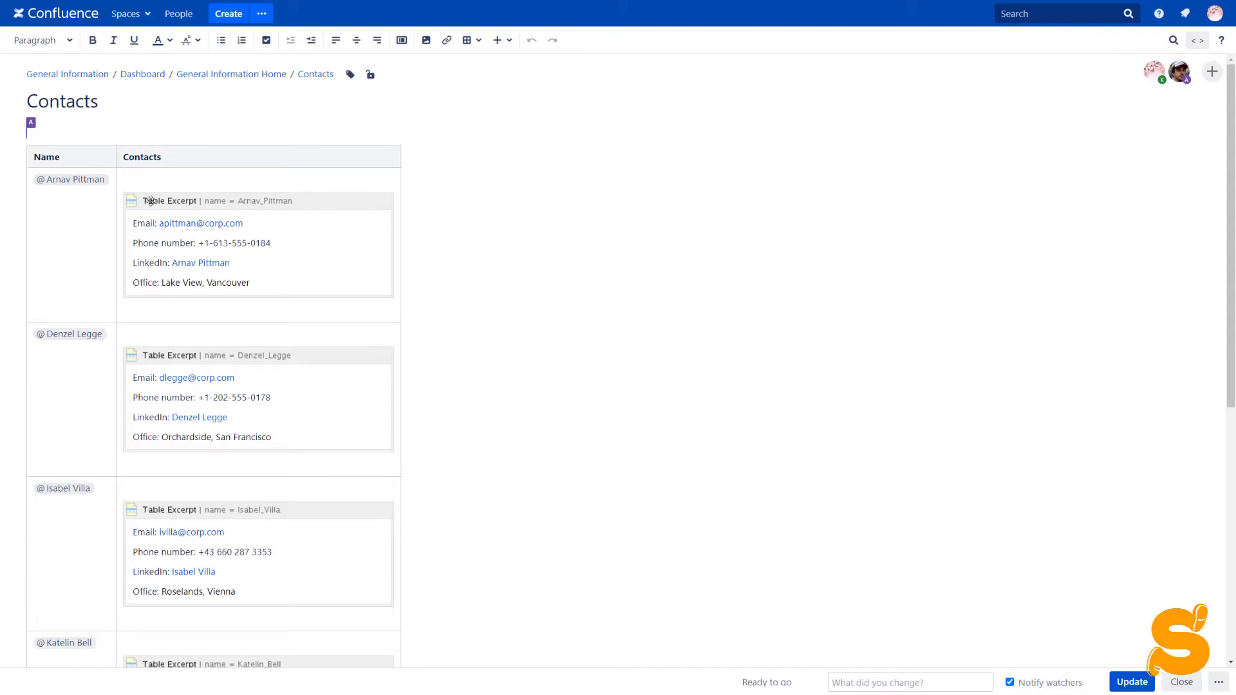
{"action": "left_click", "coordinate": [199, 205]}
{"action": "left_click", "coordinate": [147, 325]}
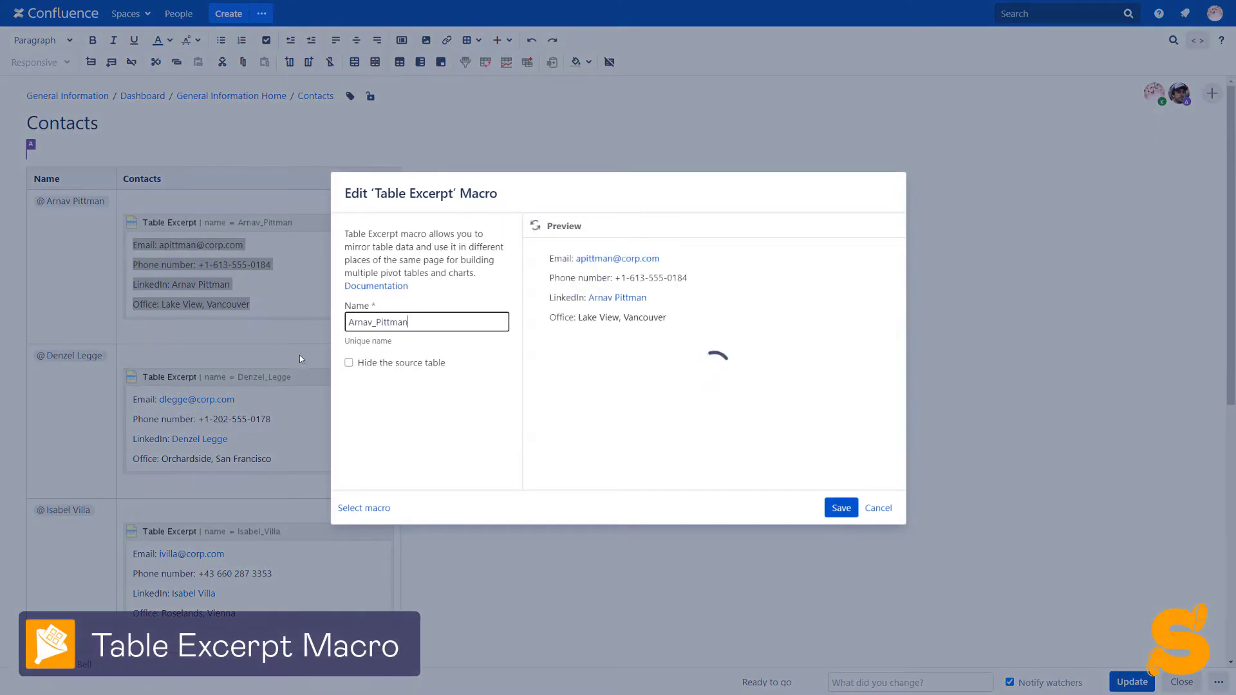
{"action": "mouse_move", "coordinate": [414, 324]}
{"action": "left_mouse_down"}
{"action": "mouse_move", "coordinate": [348, 323]}
{"action": "mouse_move", "coordinate": [412, 326]}
{"action": "left_mouse_up"}
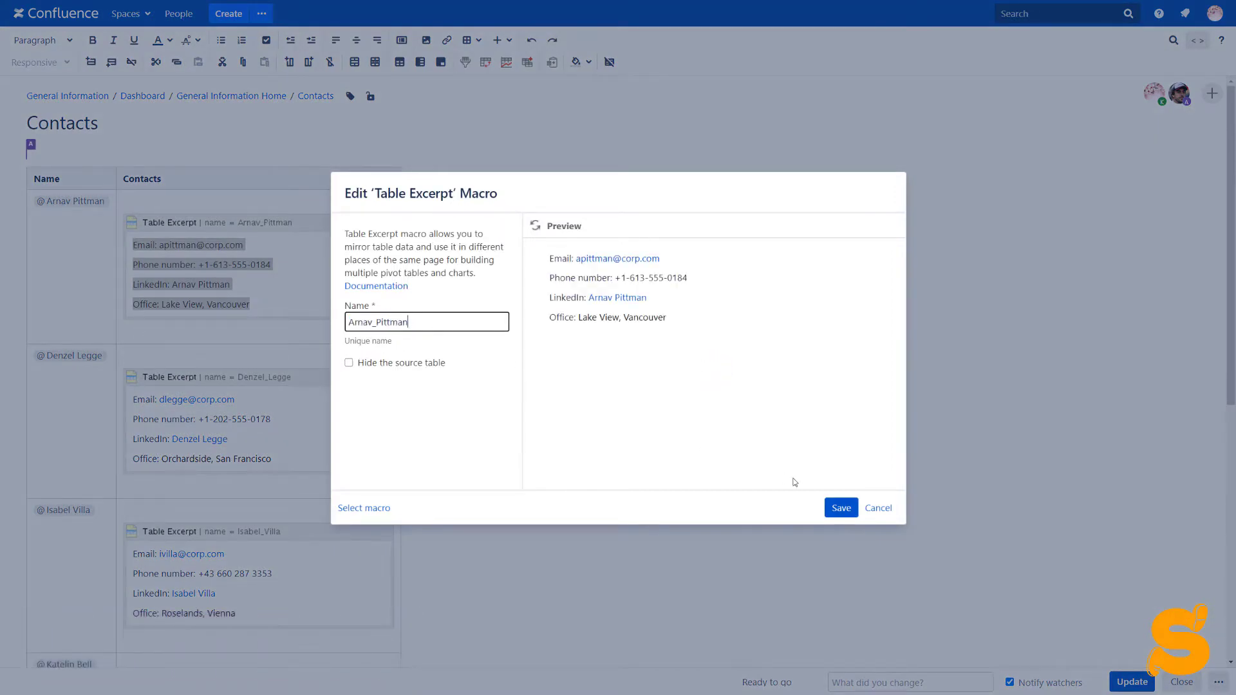
{"action": "left_click", "coordinate": [840, 508]}
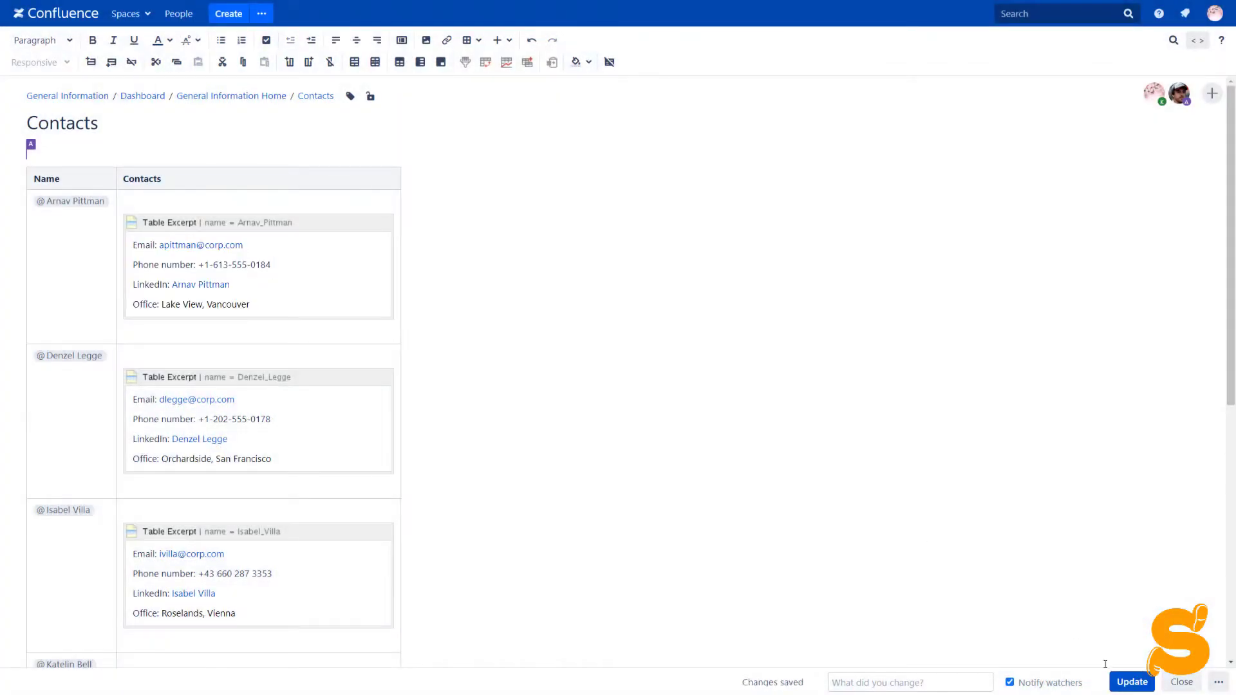
{"action": "left_click", "coordinate": [1122, 683]}
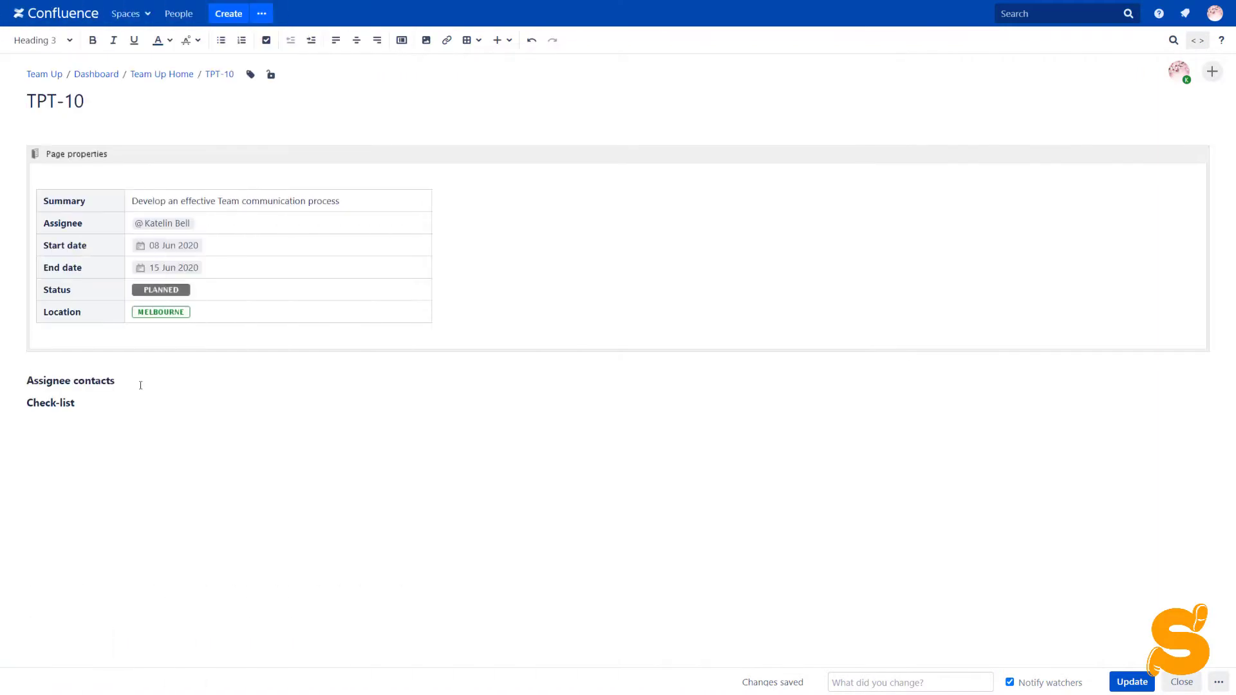
- Attach a Handy Tip to a new (i) info icon after 'Assignee contacts' and type '{exc' inside it
{"action": "type", "text": "(i)"}
{"action": "key", "text": "shift+Left"}
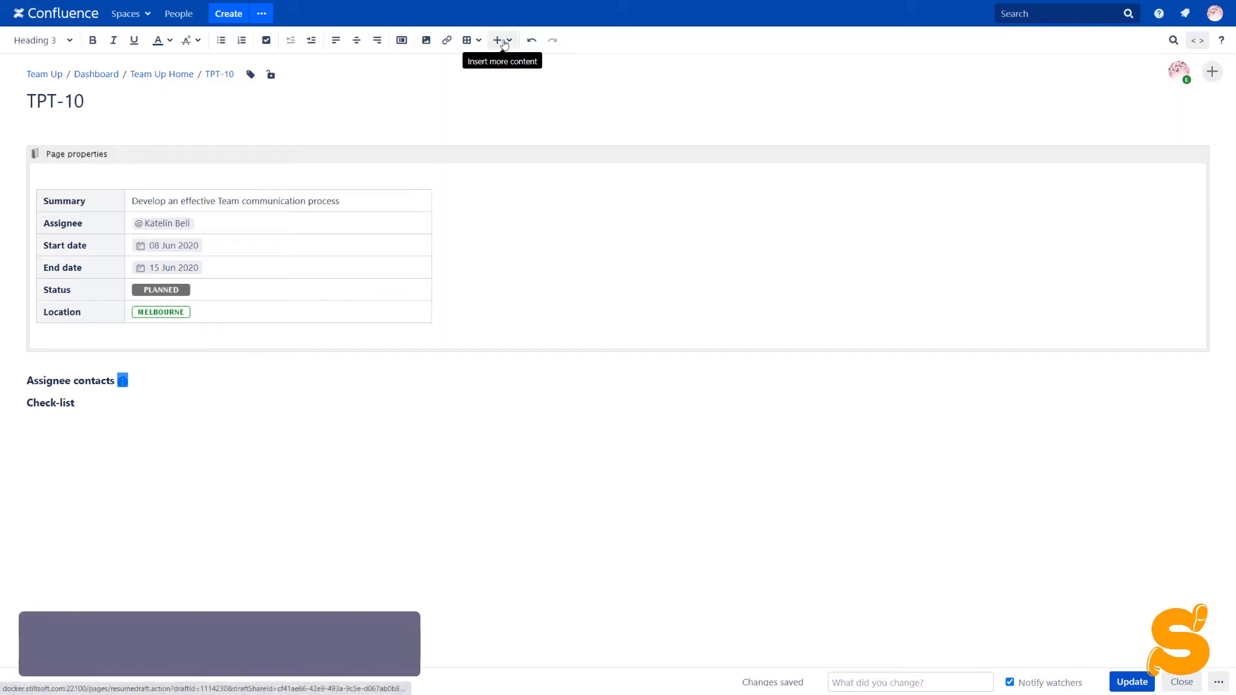
{"action": "left_click", "coordinate": [504, 43]}
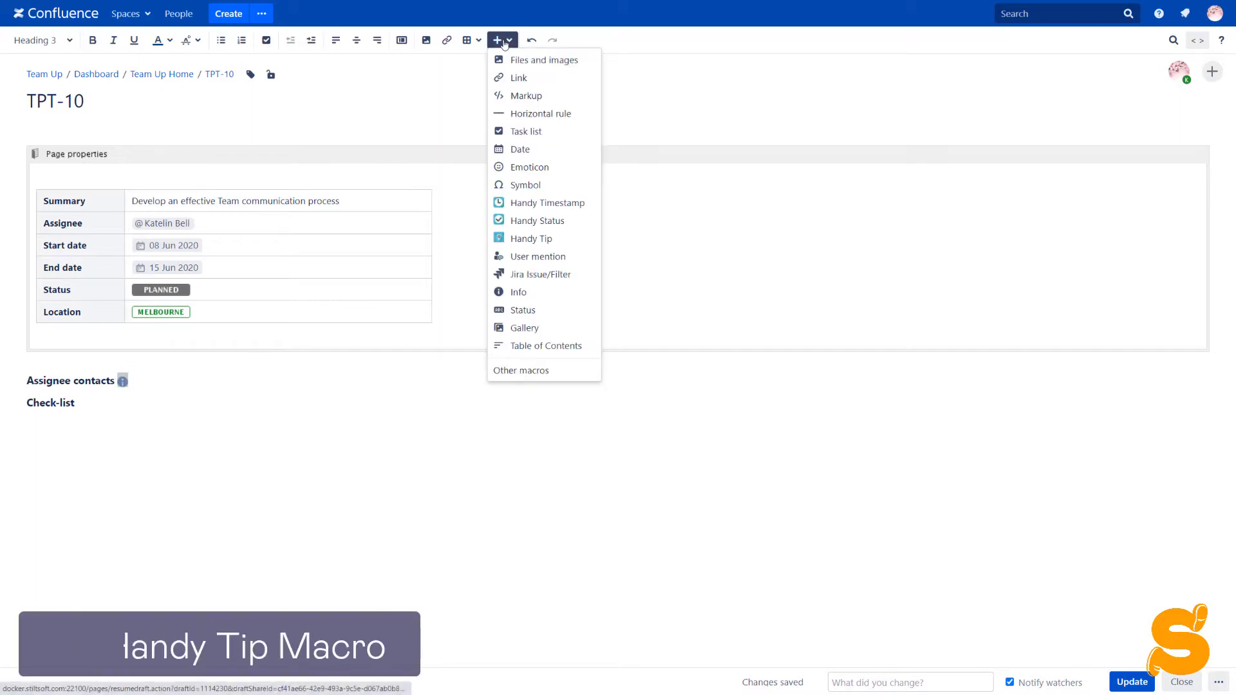
{"action": "left_click", "coordinate": [527, 242]}
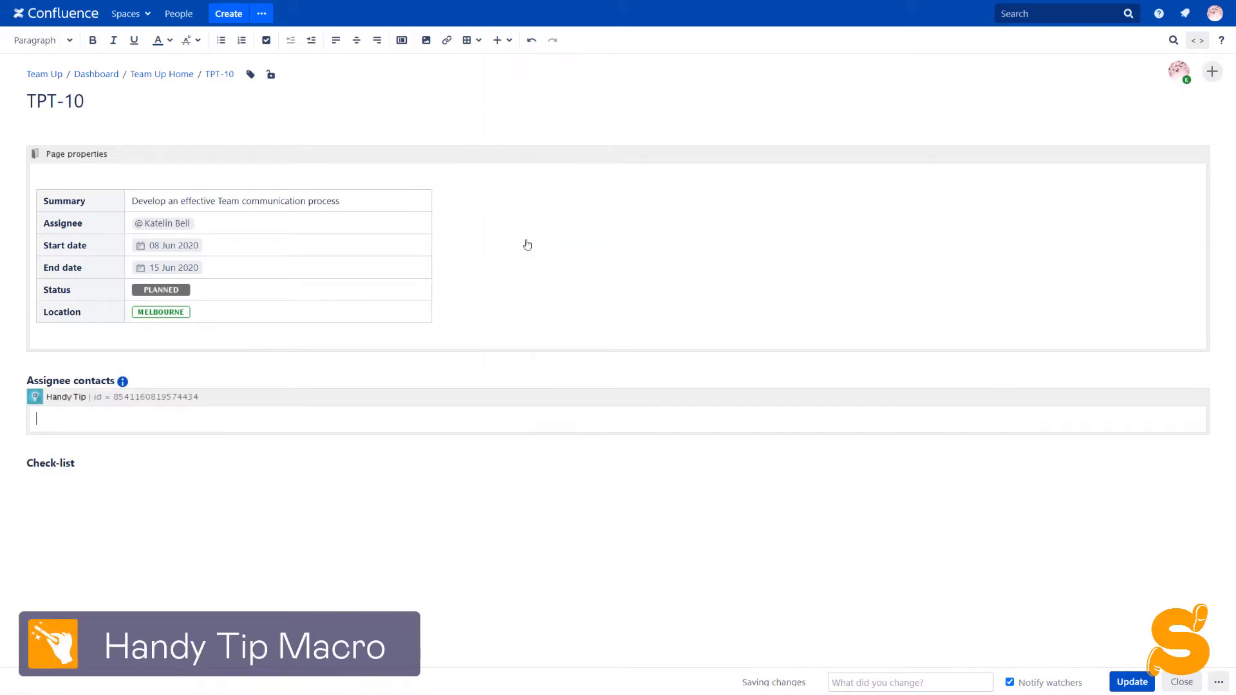
{"action": "left_click", "coordinate": [67, 421]}
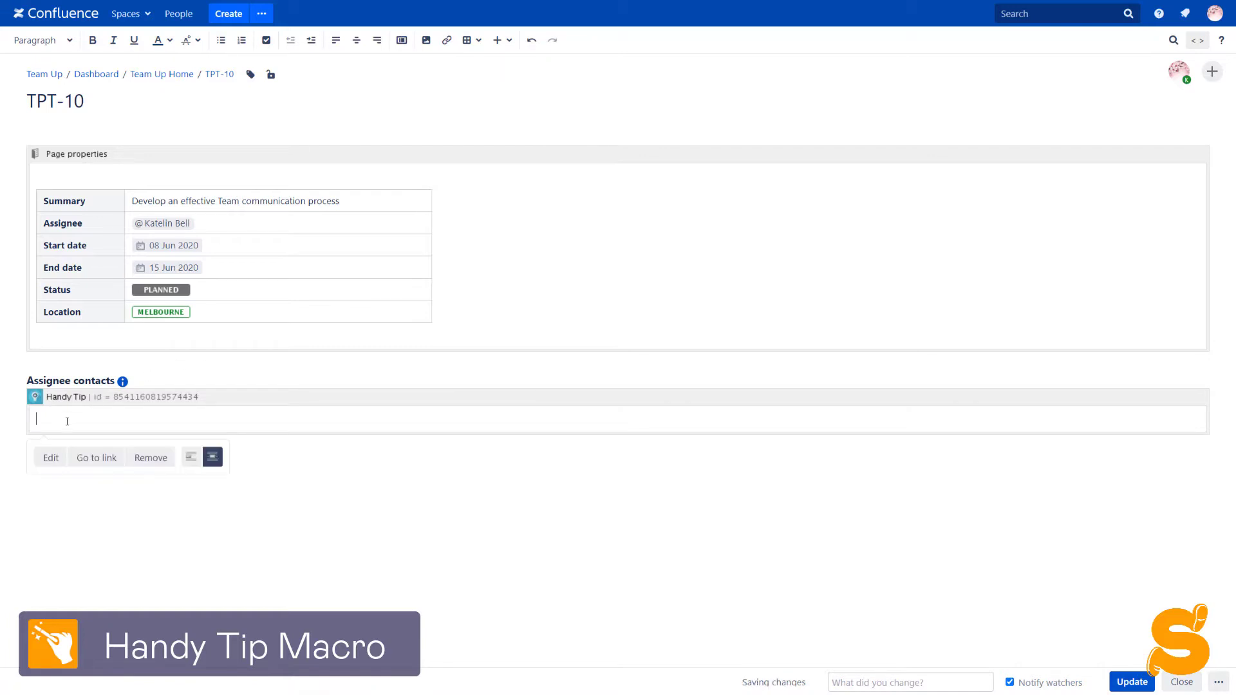
{"action": "type", "text": "{exc"}
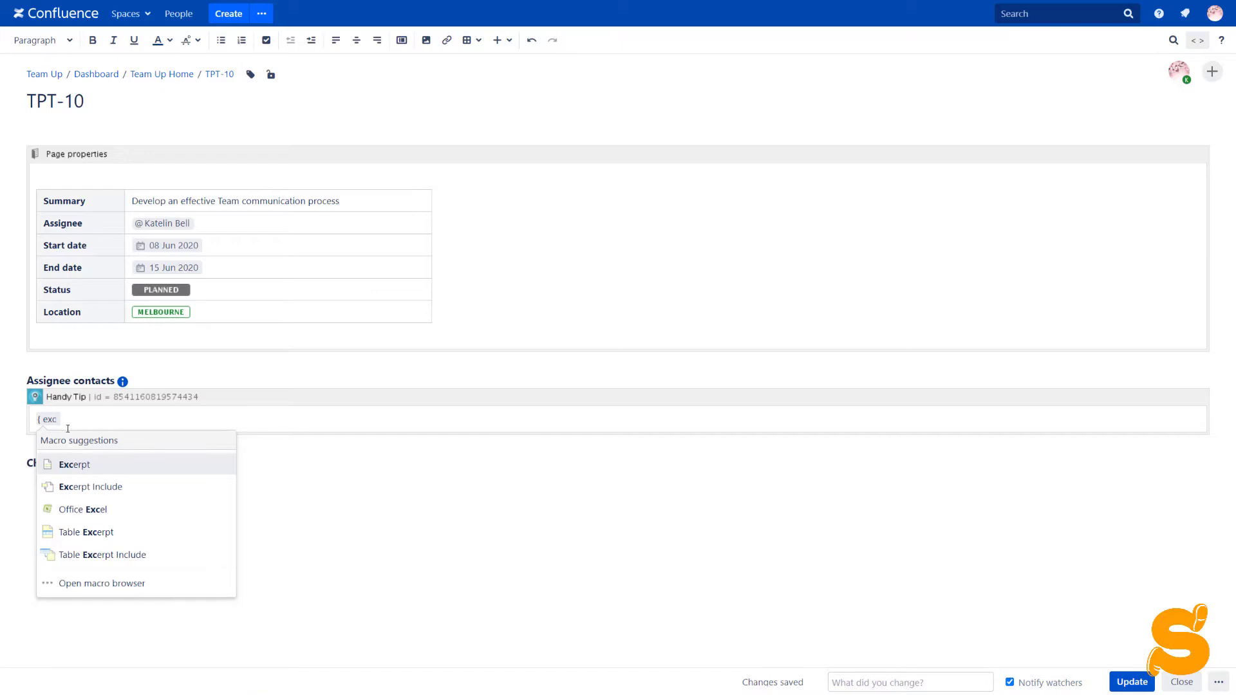
- Insert a Table Excerpt Include pulling the assignee's named excerpt from the Contacts page
{"action": "left_click", "coordinate": [96, 555]}
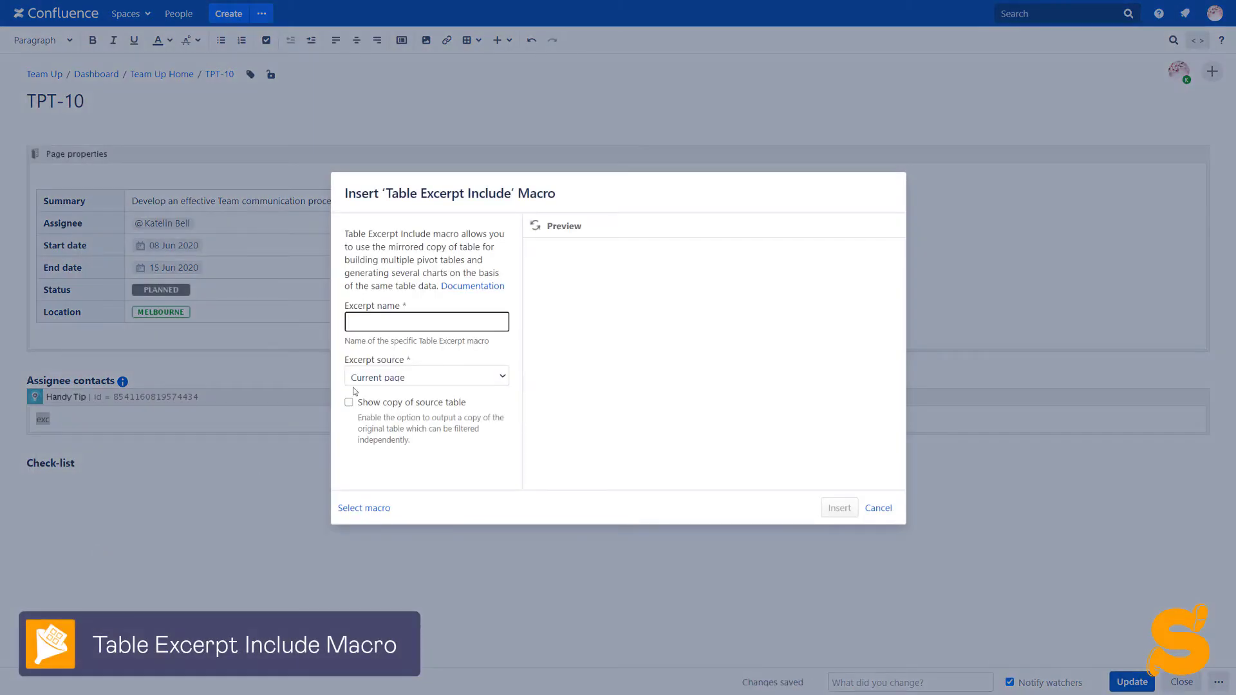
{"action": "left_click", "coordinate": [394, 373]}
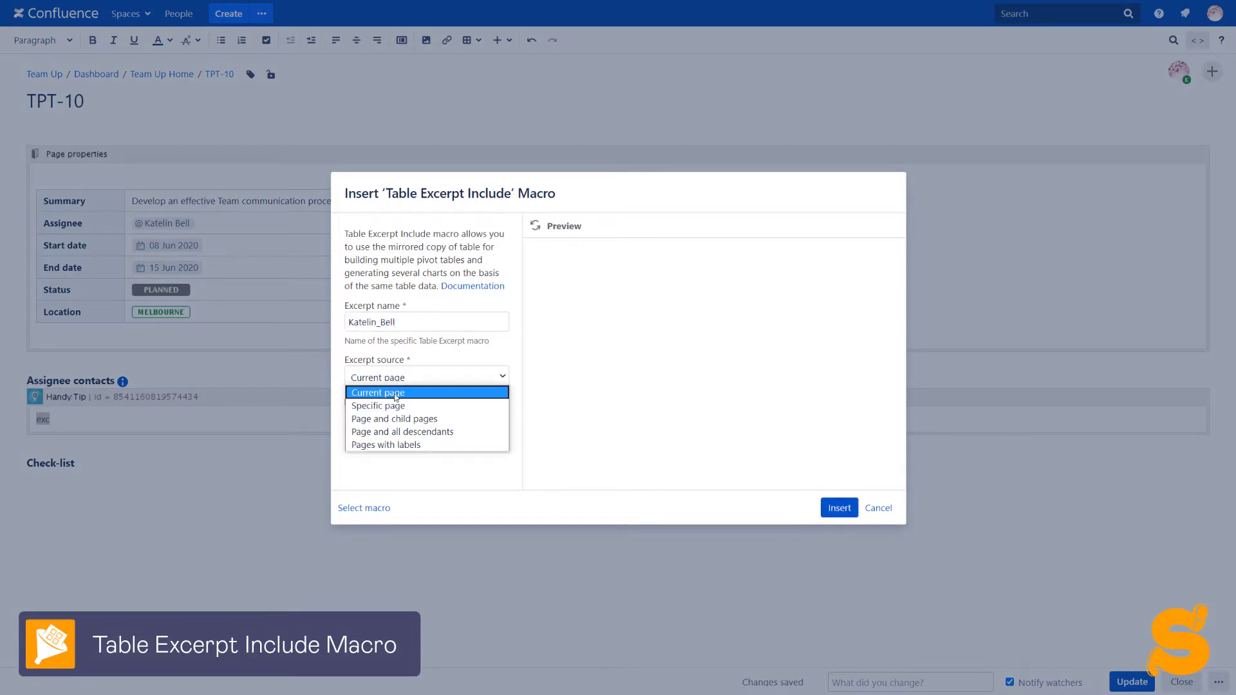
{"action": "left_click", "coordinate": [395, 406]}
{"action": "left_click", "coordinate": [394, 414]}
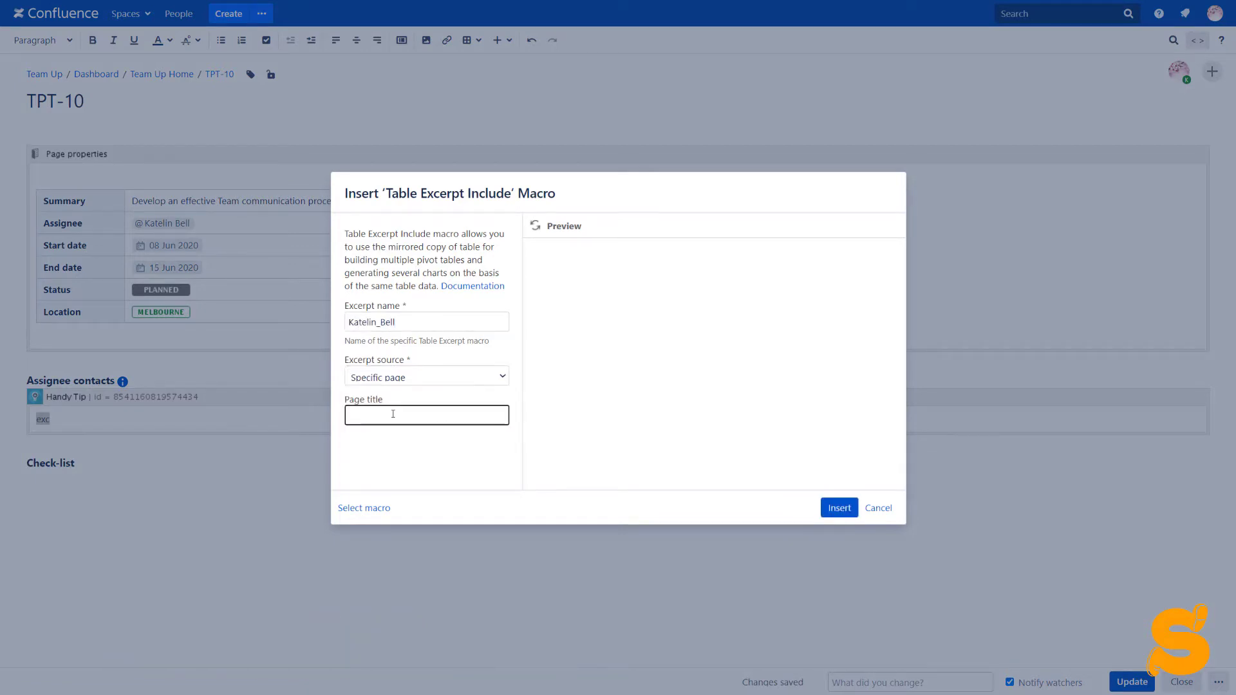
{"action": "type", "text": "Conta"}
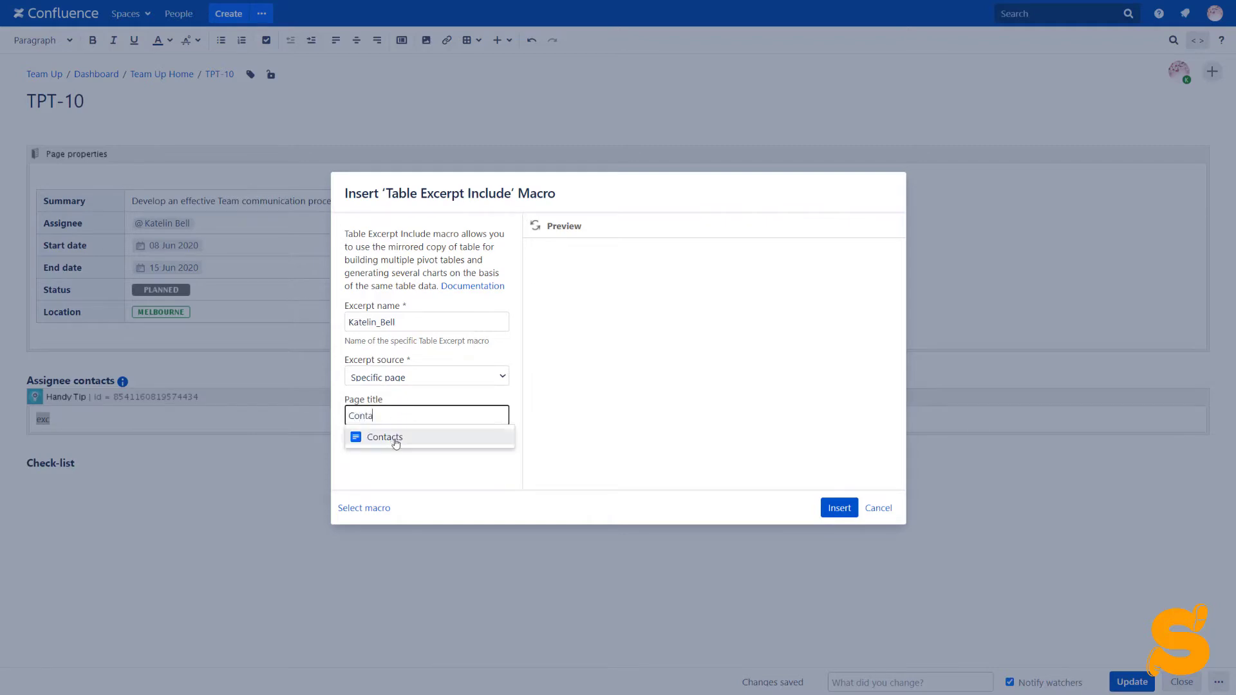
{"action": "left_click", "coordinate": [394, 437]}
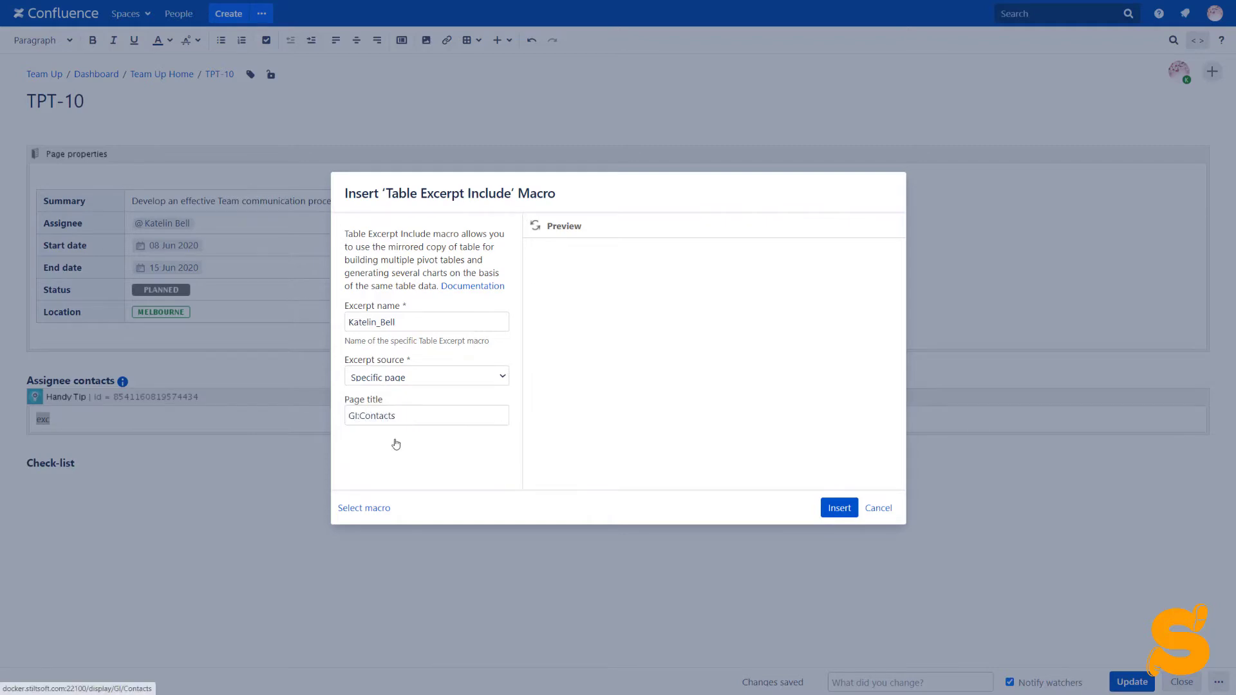
{"action": "left_click", "coordinate": [535, 226]}
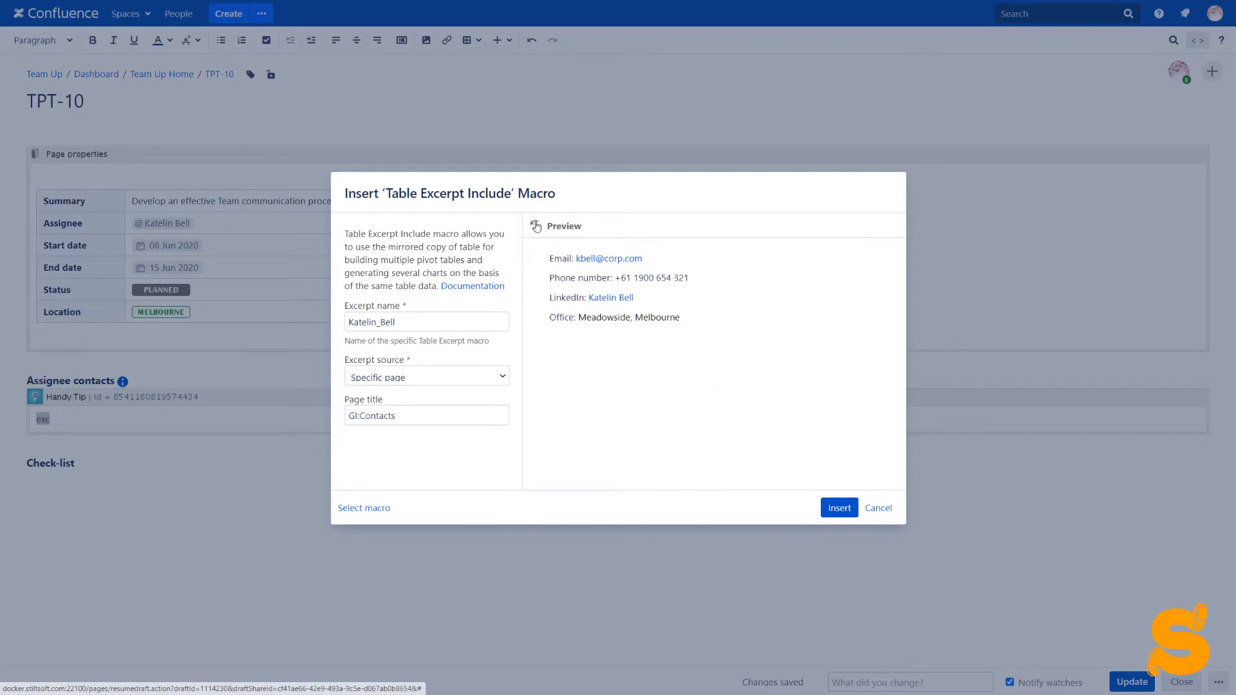
{"action": "left_click", "coordinate": [836, 510]}
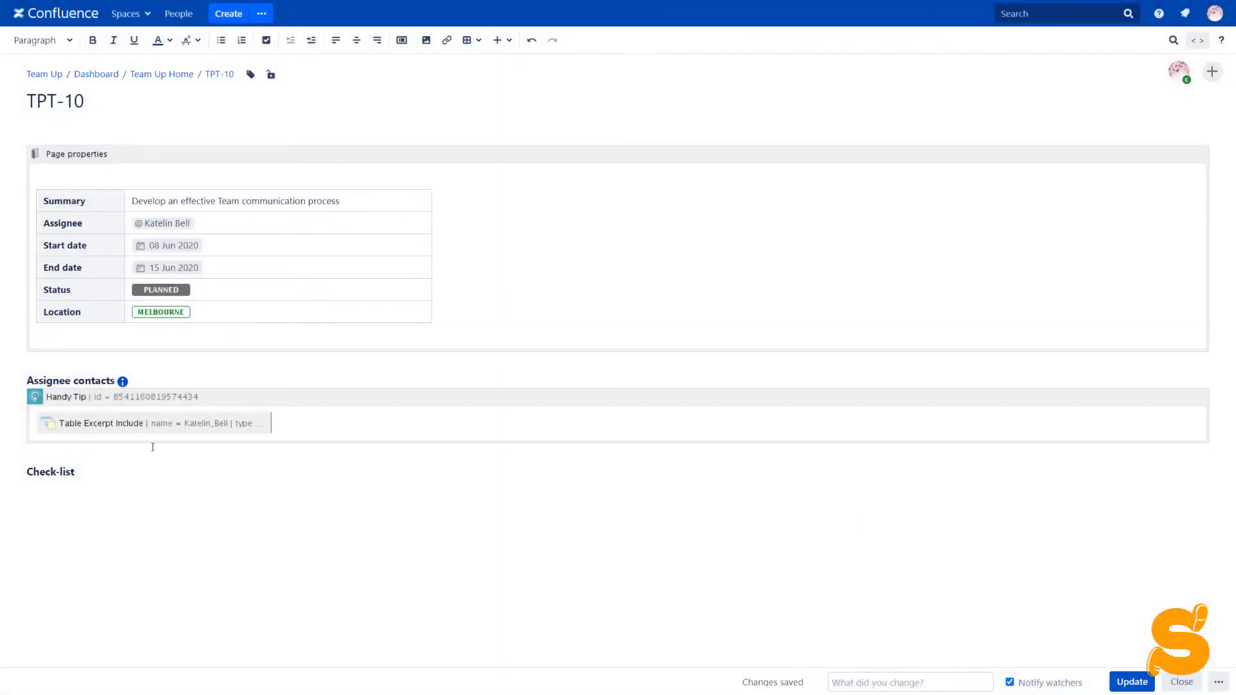
- Add a Check-list task: 'Talk to' a mentioned colleague 'to discuss creating software quality standards'
{"action": "left_click", "coordinate": [134, 474]}
{"action": "key", "text": "Return"}
{"action": "left_click", "coordinate": [266, 41]}
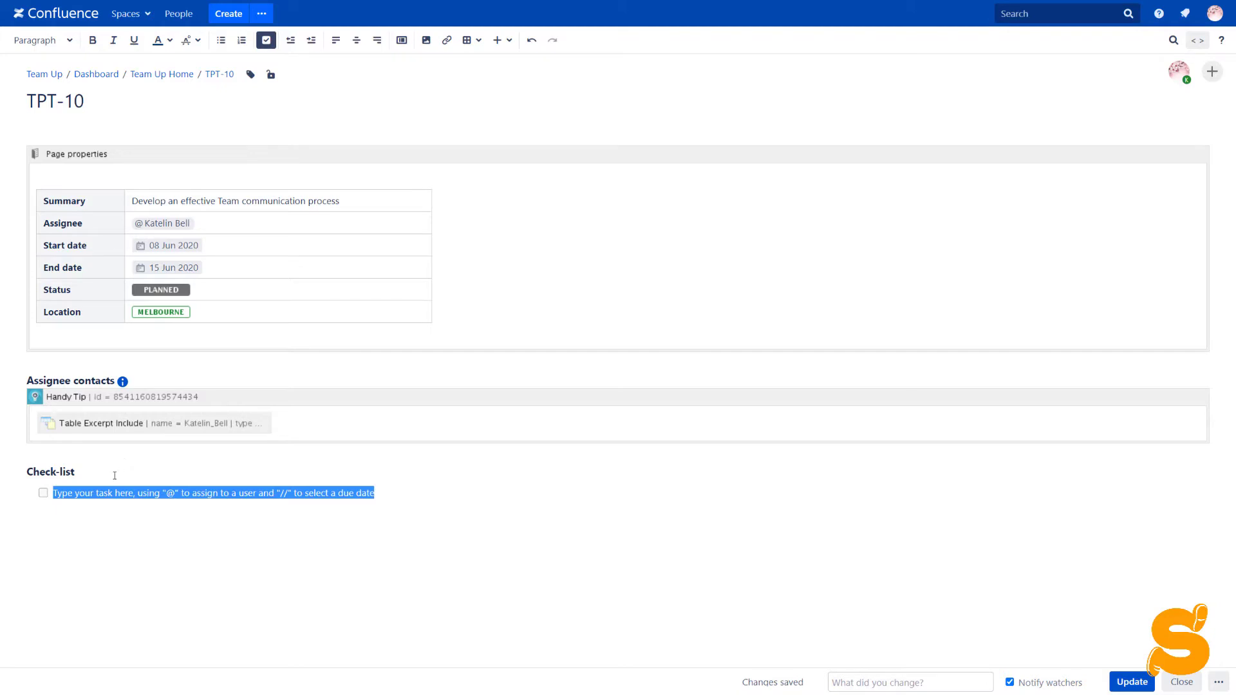
{"action": "type", "text": "Talk to @"}
{"action": "left_click", "coordinate": [143, 359]}
{"action": "type", "text": "to discuss creating sof"}
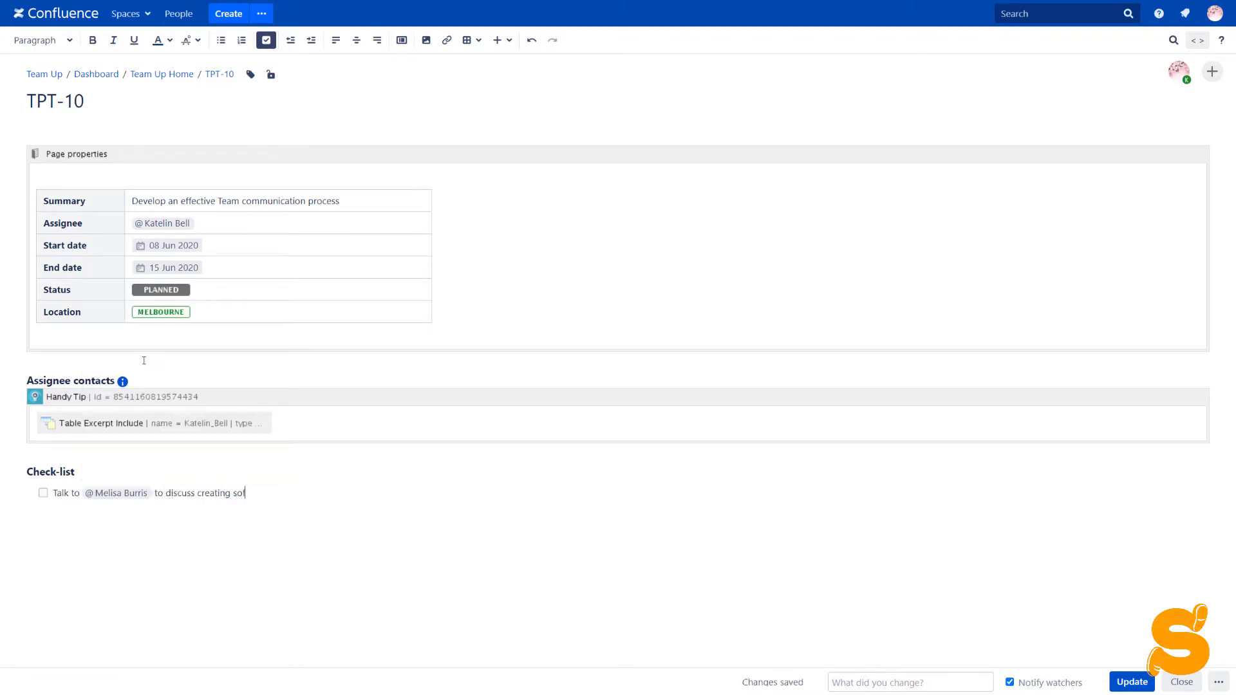
{"action": "type", "text": "tware quality standards"}
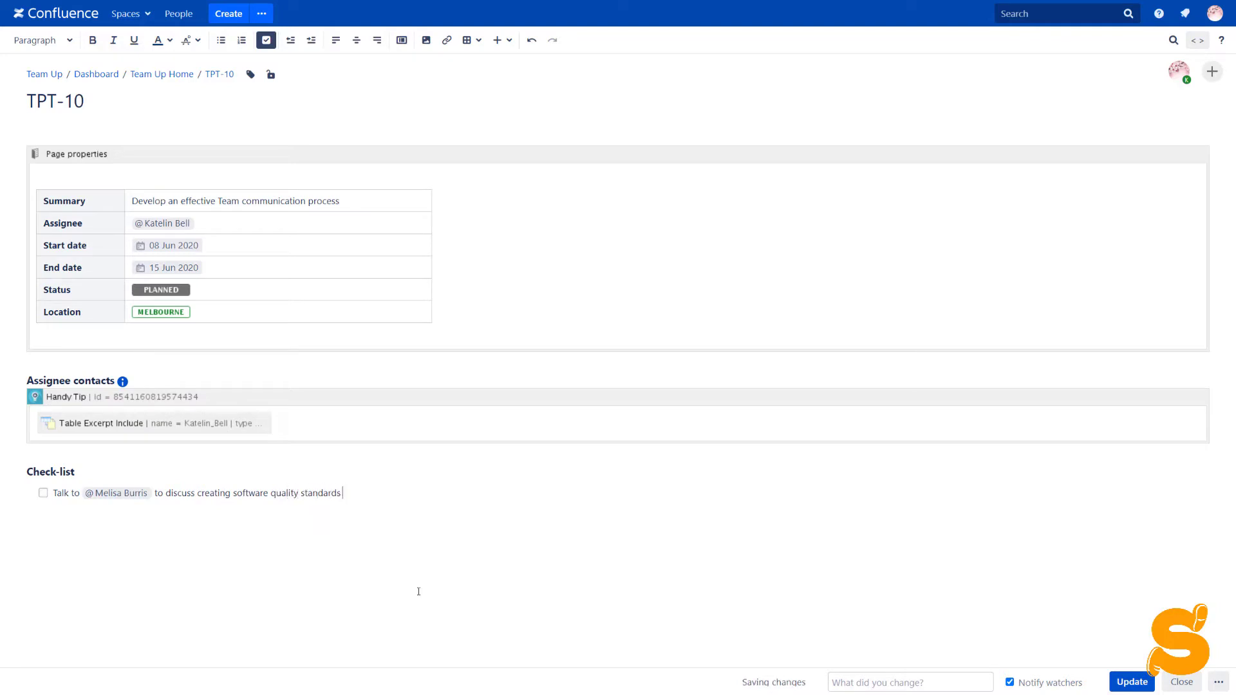
{"action": "type", "text": " {rem"}
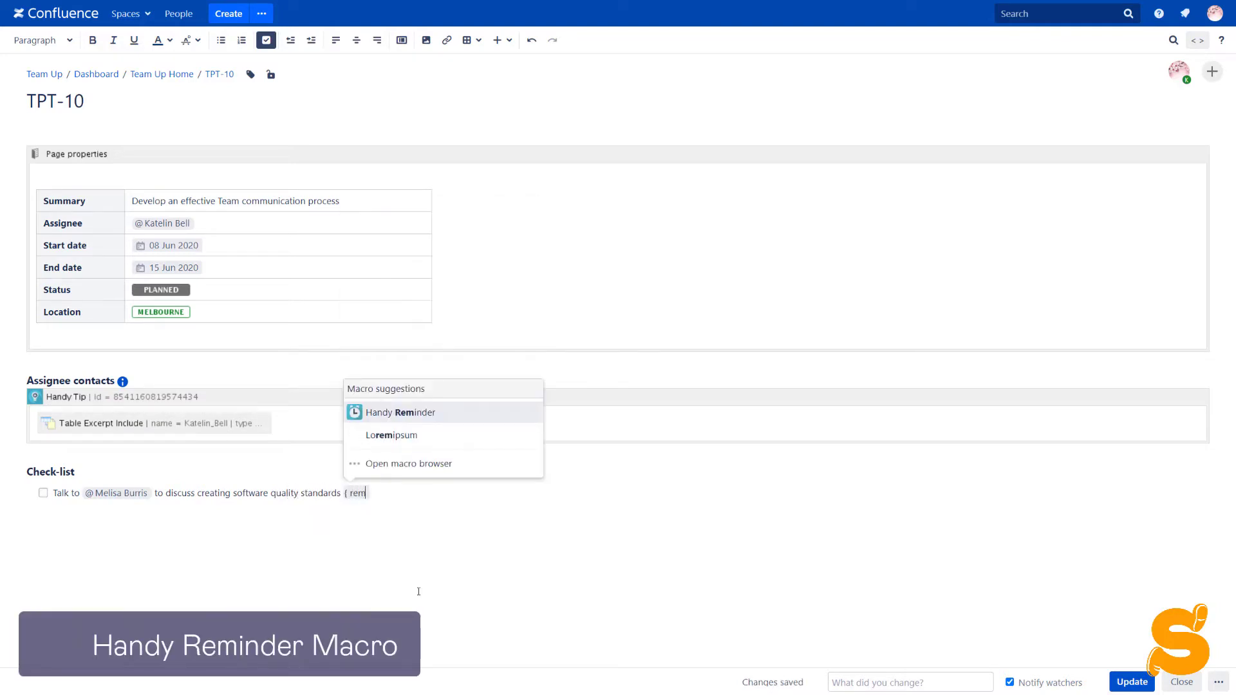
- Add an 11 Jun 2020 Handy Reminder to the task for both people, with Show date ticked
{"action": "left_click", "coordinate": [397, 413]}
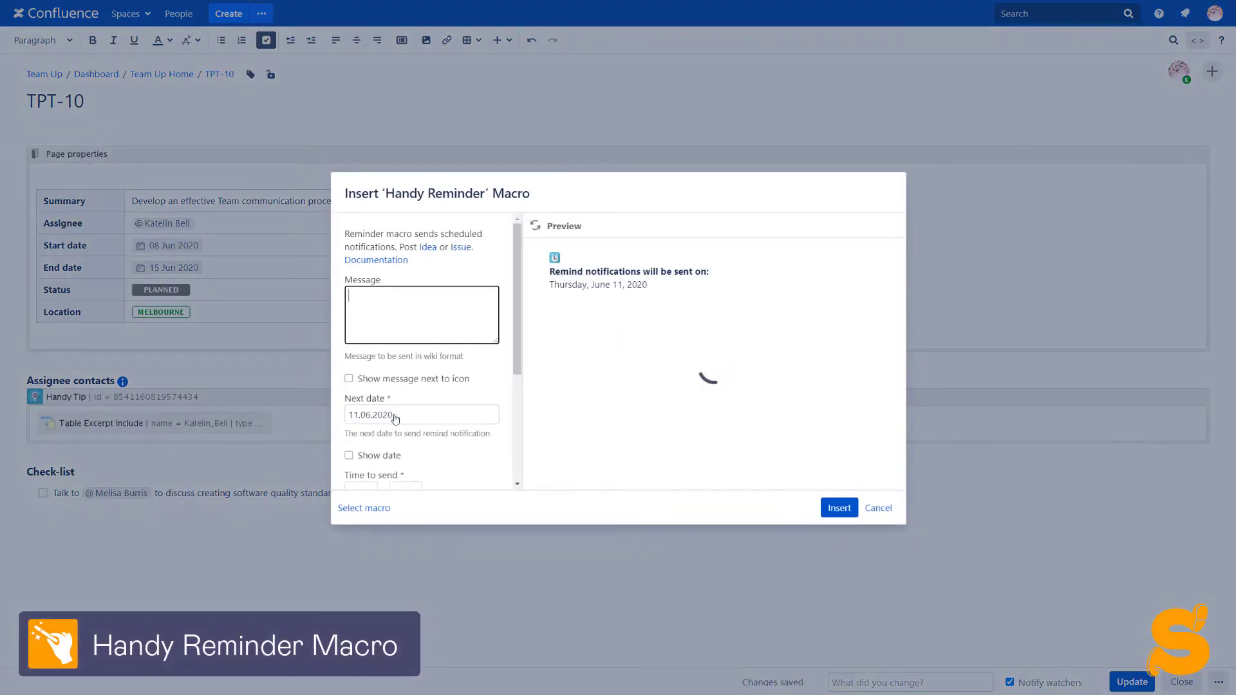
{"action": "scroll", "coordinate": [395, 417], "scroll_direction": "down", "scroll_amount": 2}
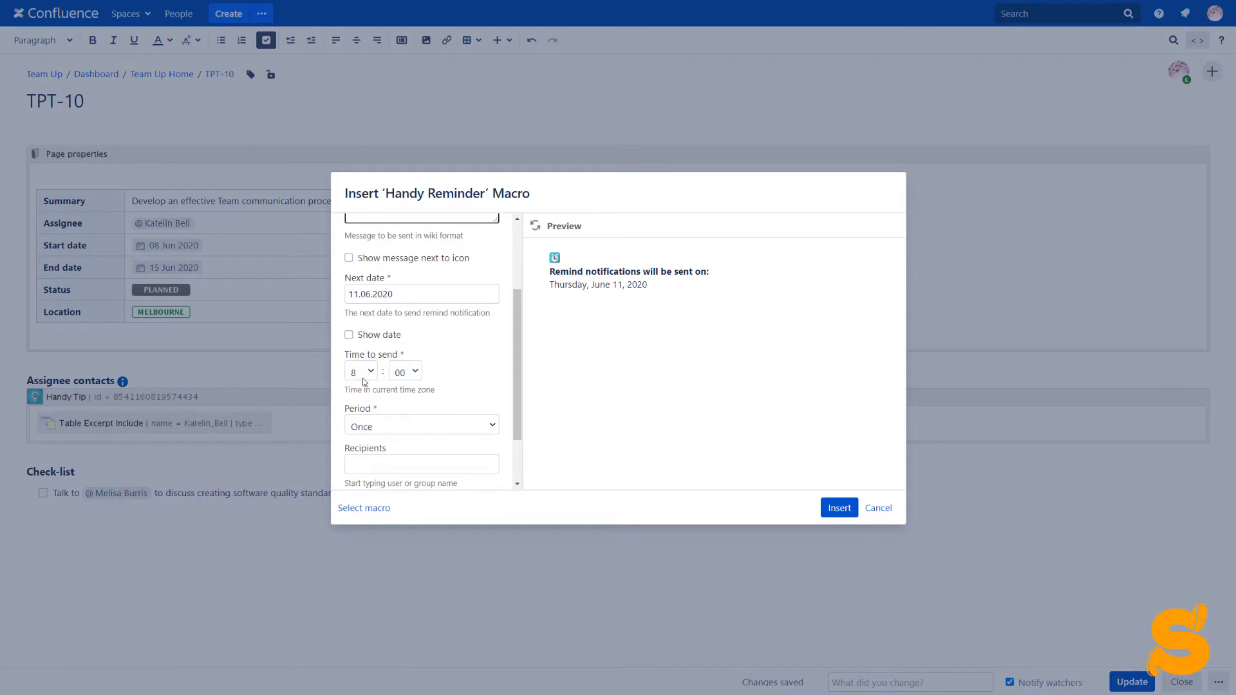
{"action": "scroll", "coordinate": [364, 382], "scroll_direction": "down", "scroll_amount": 1}
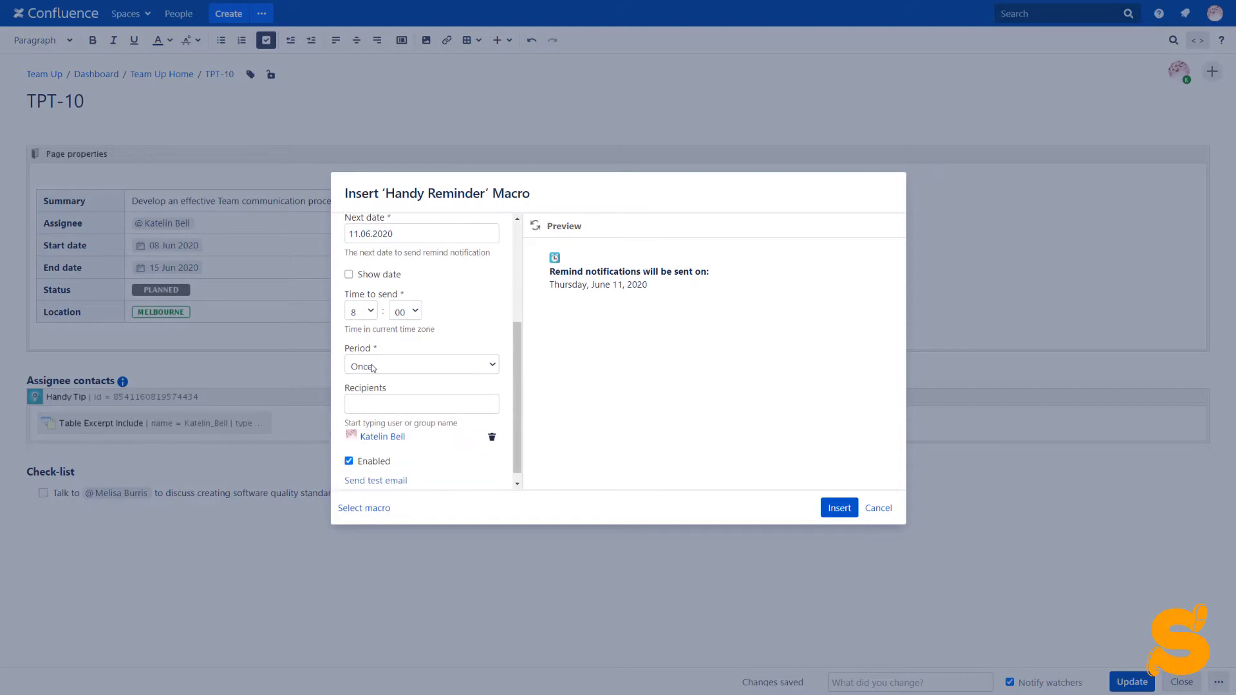
{"action": "scroll", "coordinate": [377, 386], "scroll_direction": "down", "scroll_amount": 1}
{"action": "left_click", "coordinate": [380, 395]}
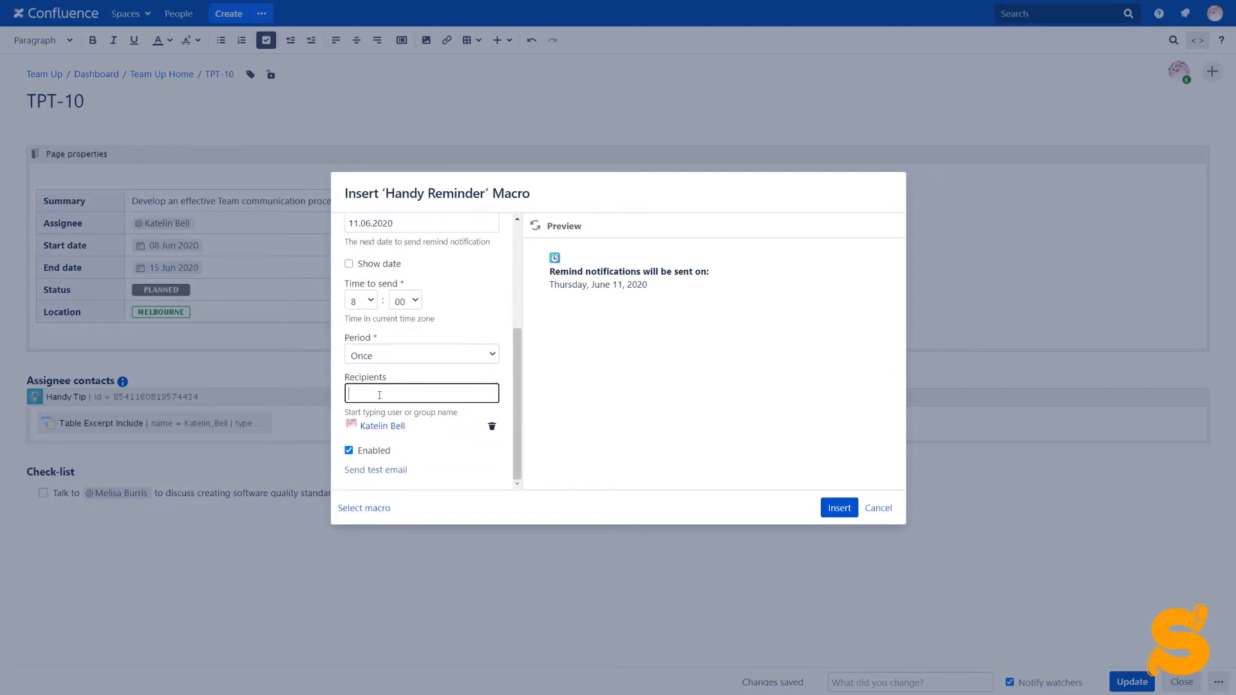
{"action": "type", "text": "Me"}
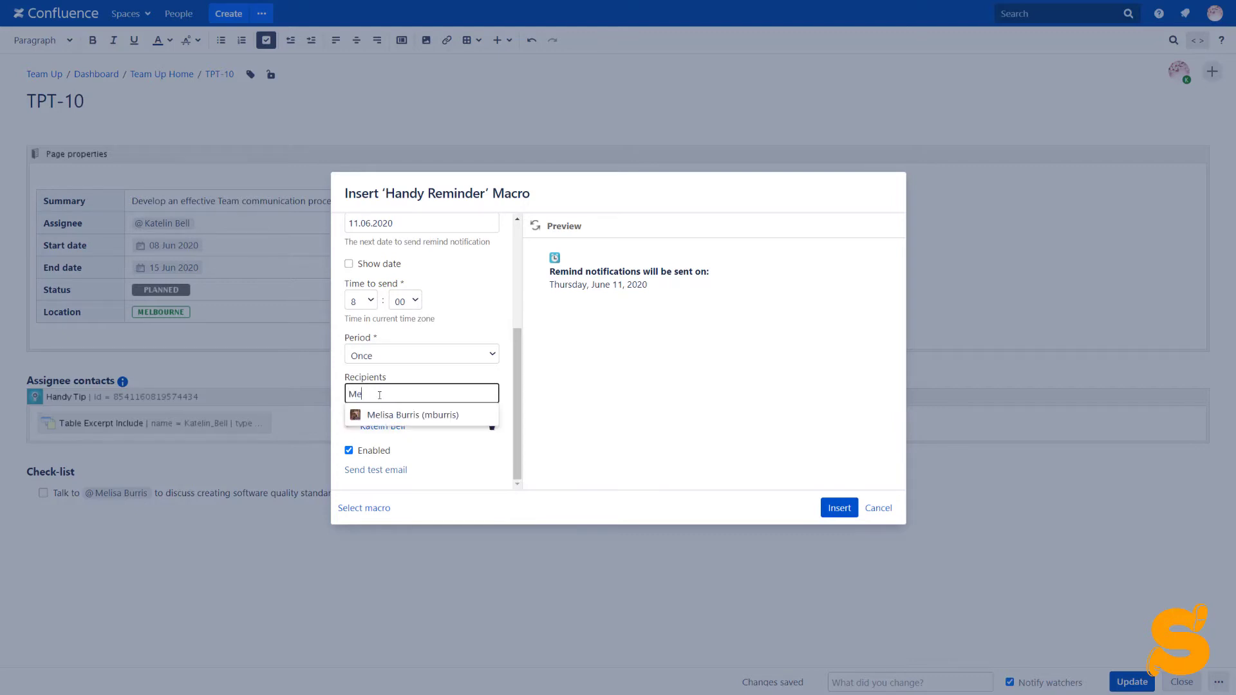
{"action": "left_click", "coordinate": [385, 415]}
{"action": "scroll", "coordinate": [385, 413], "scroll_direction": "up", "scroll_amount": 3}
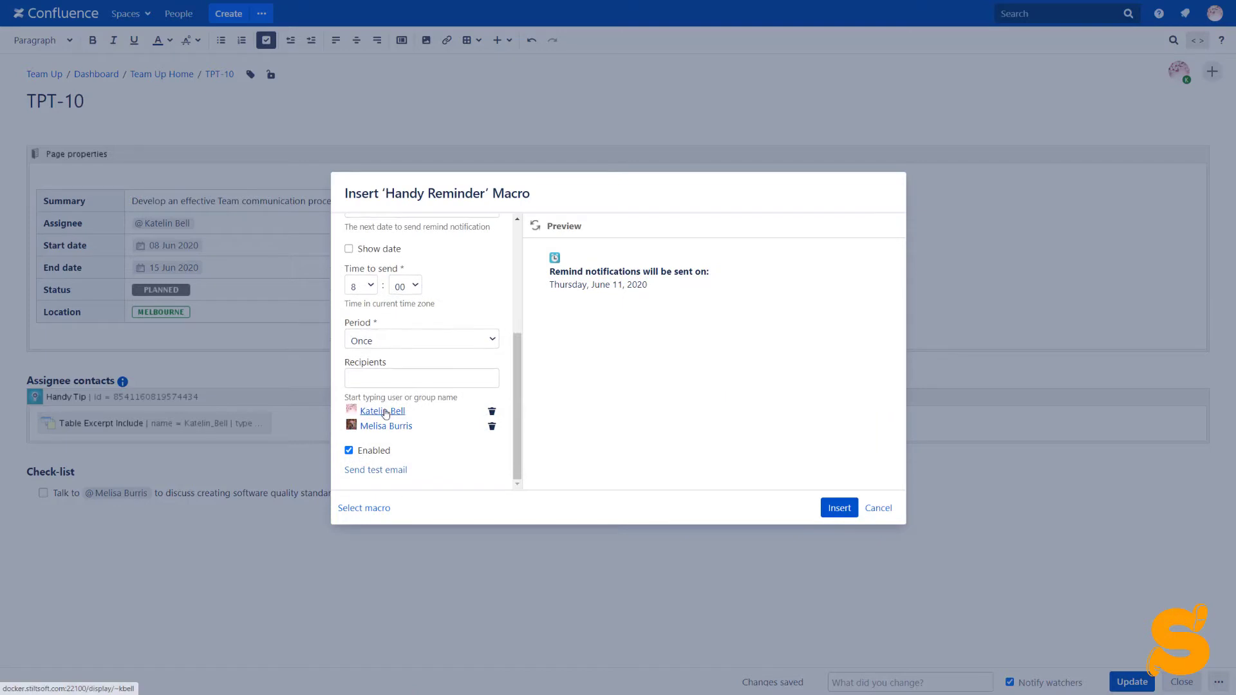
{"action": "left_click", "coordinate": [383, 334]}
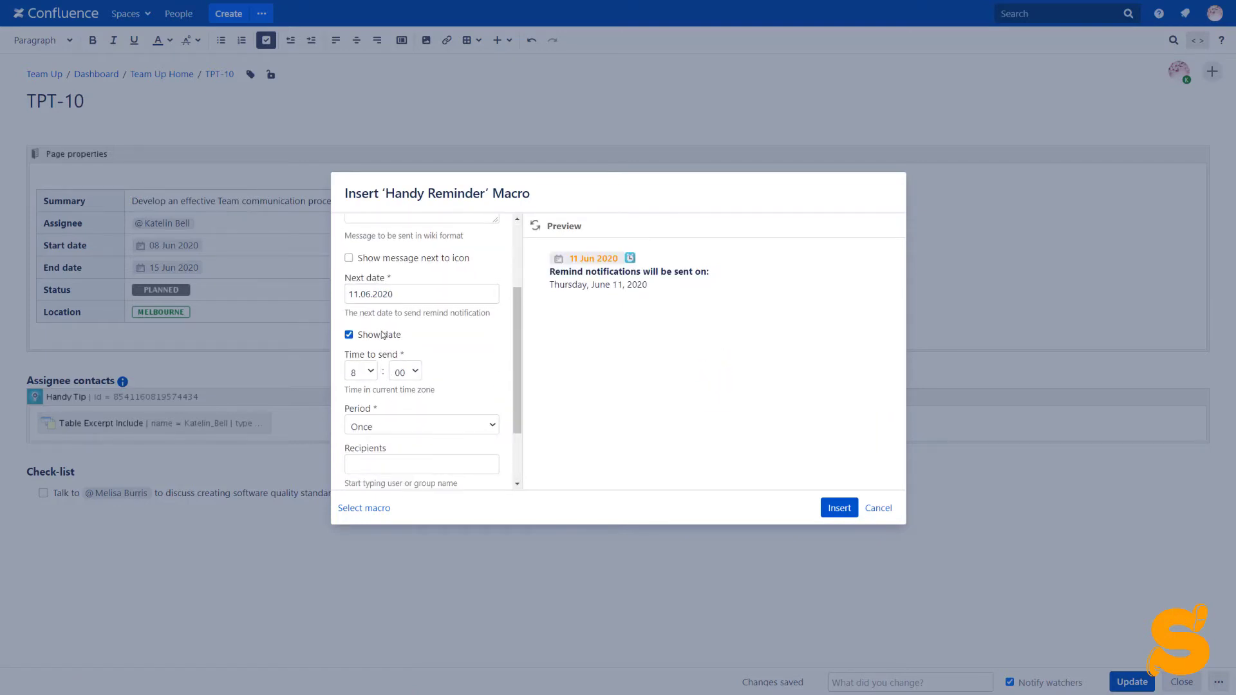
{"action": "left_click", "coordinate": [831, 507]}
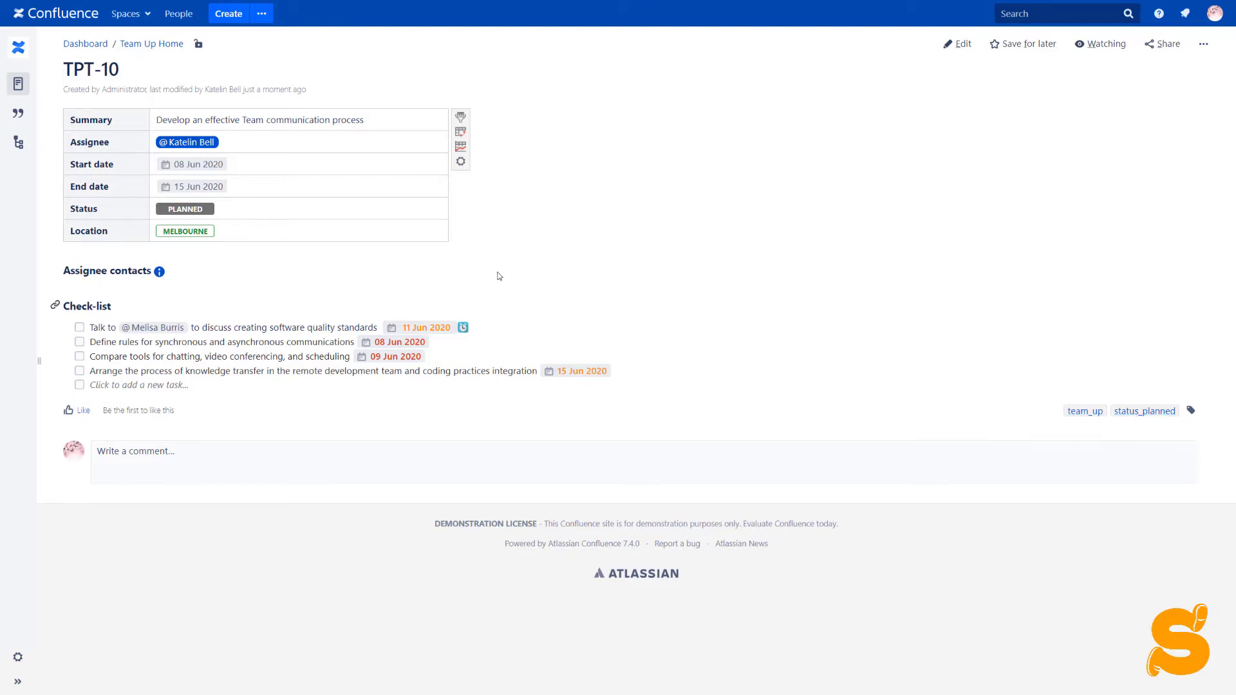
- Switch the task's status from PLANNED to IN PROGRESS and check the info icon's contact popup
{"action": "left_click", "coordinate": [183, 211]}
{"action": "left_click", "coordinate": [185, 250]}
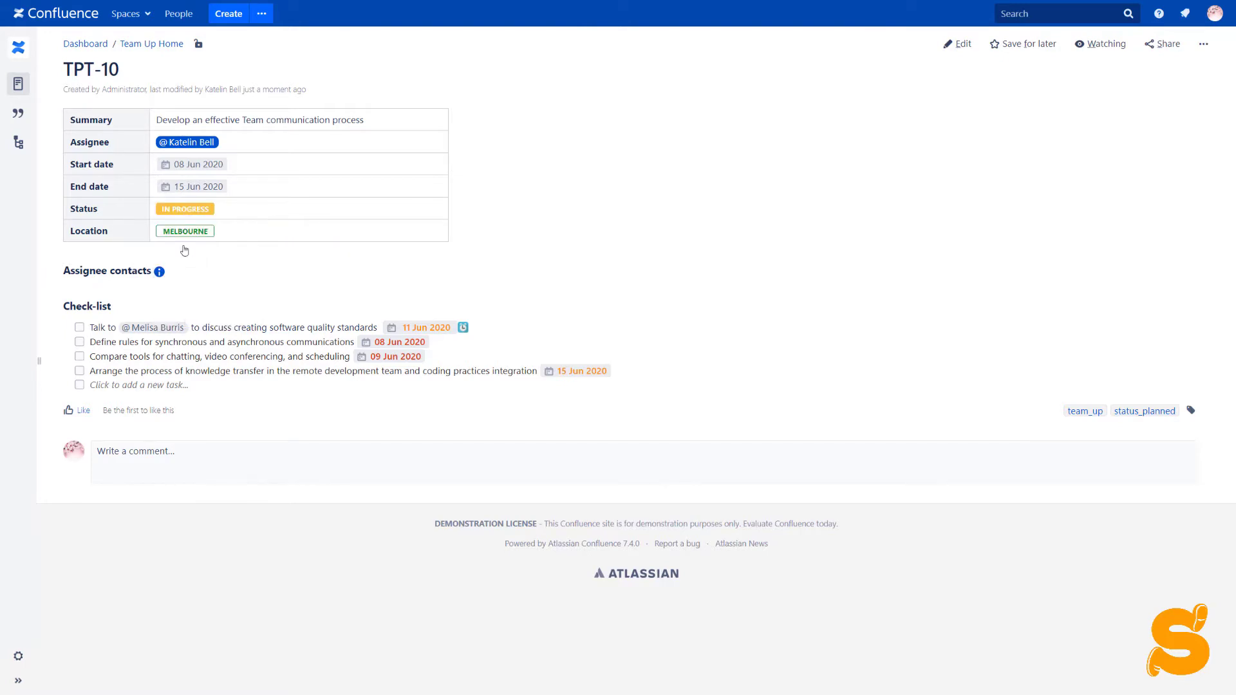
{"action": "mouse_move", "coordinate": [191, 215]}
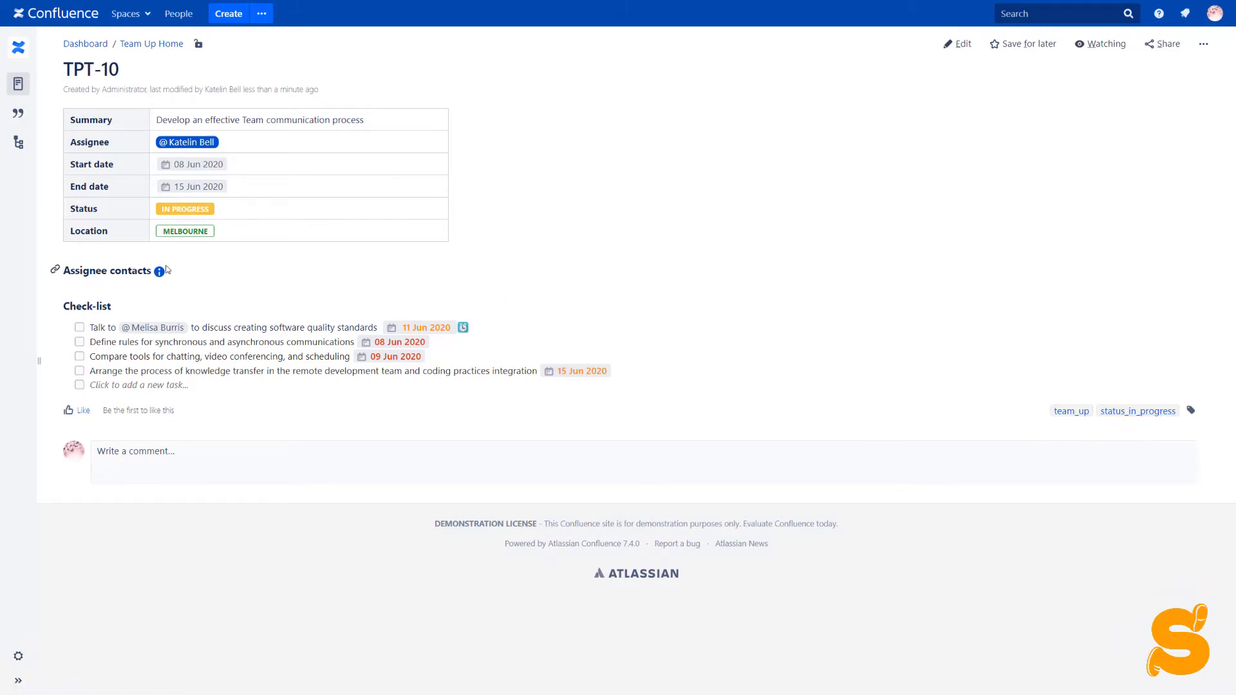
{"action": "mouse_move", "coordinate": [159, 276]}
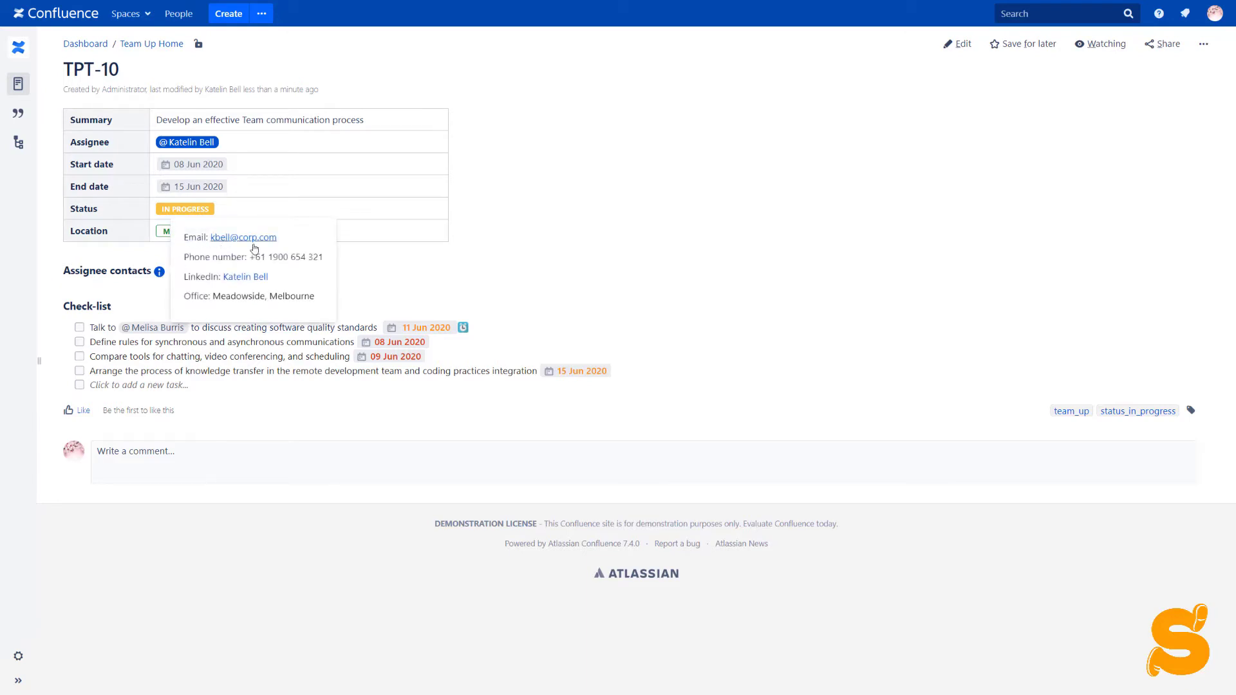
{"action": "mouse_move", "coordinate": [252, 259]}
{"action": "left_mouse_down"}
{"action": "mouse_move", "coordinate": [331, 264]}
{"action": "mouse_move", "coordinate": [247, 258]}
{"action": "left_mouse_up"}
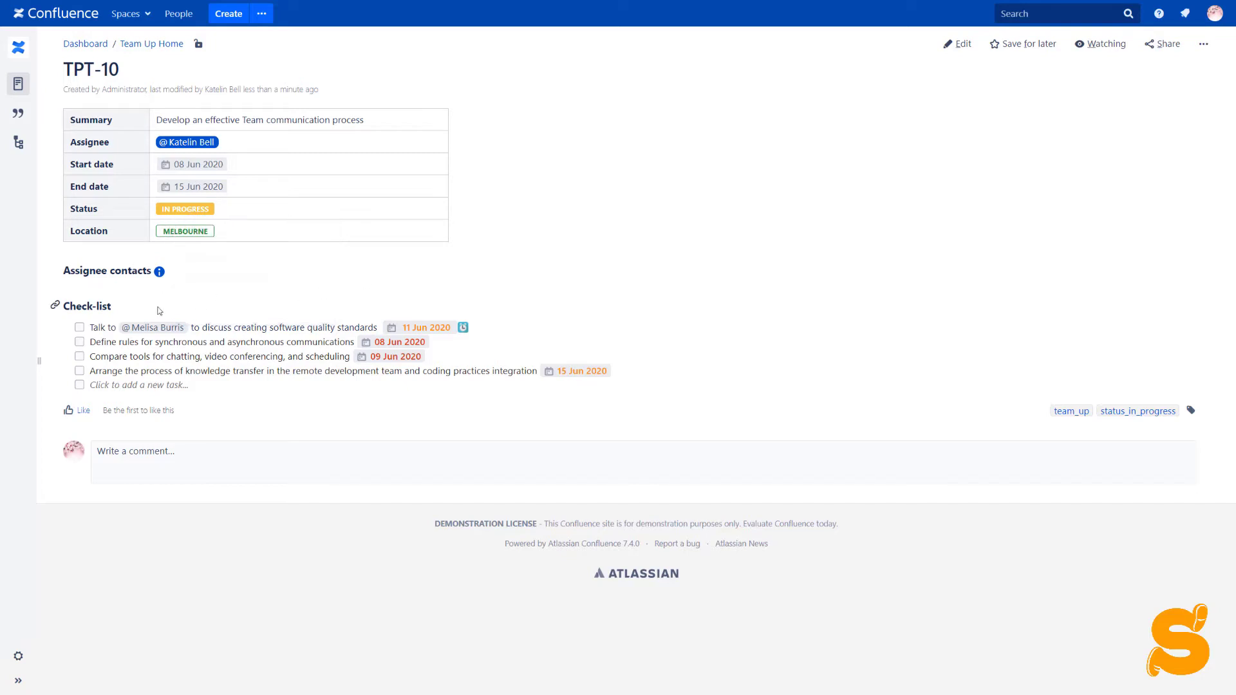
- Change the task reminder's send hour to 12:00 and save it
{"action": "left_click", "coordinate": [463, 329]}
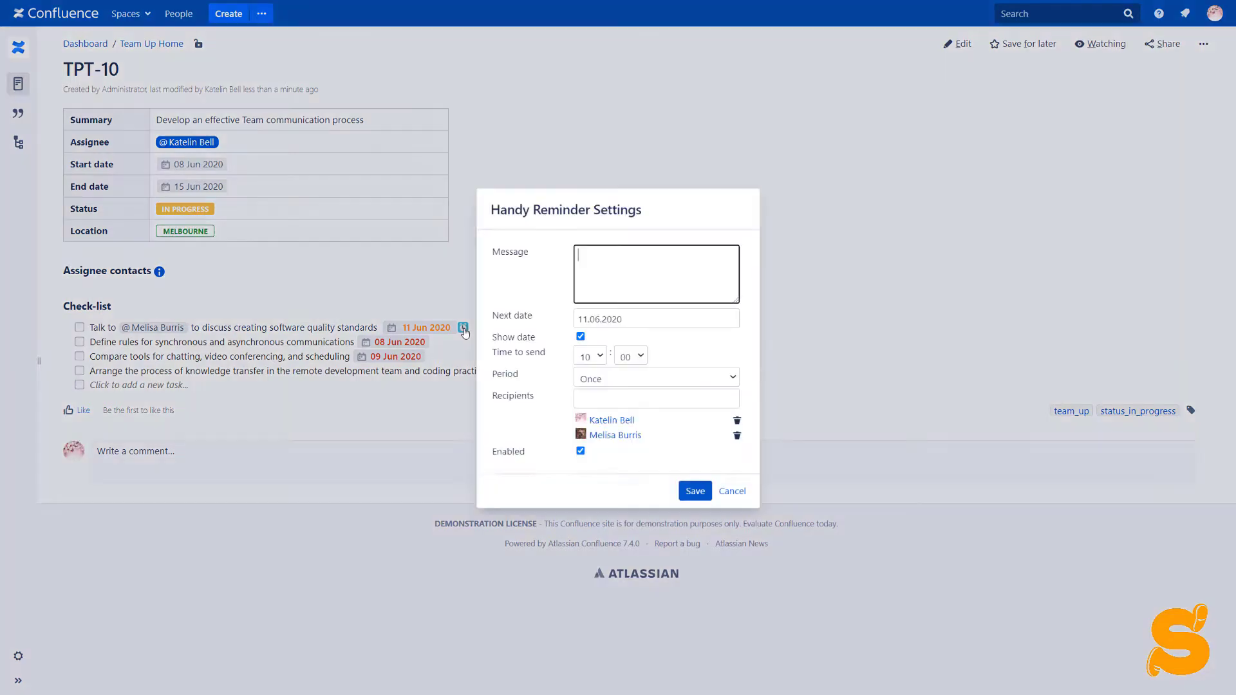
{"action": "left_click", "coordinate": [597, 358]}
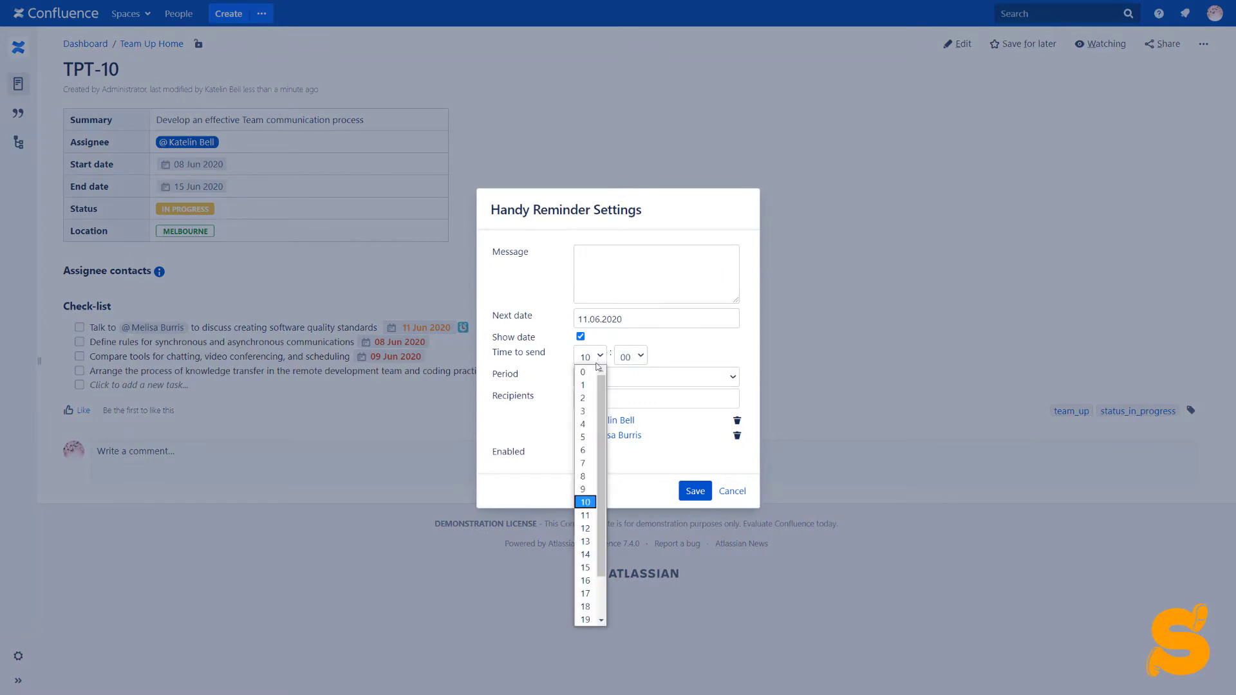
{"action": "left_click", "coordinate": [586, 529]}
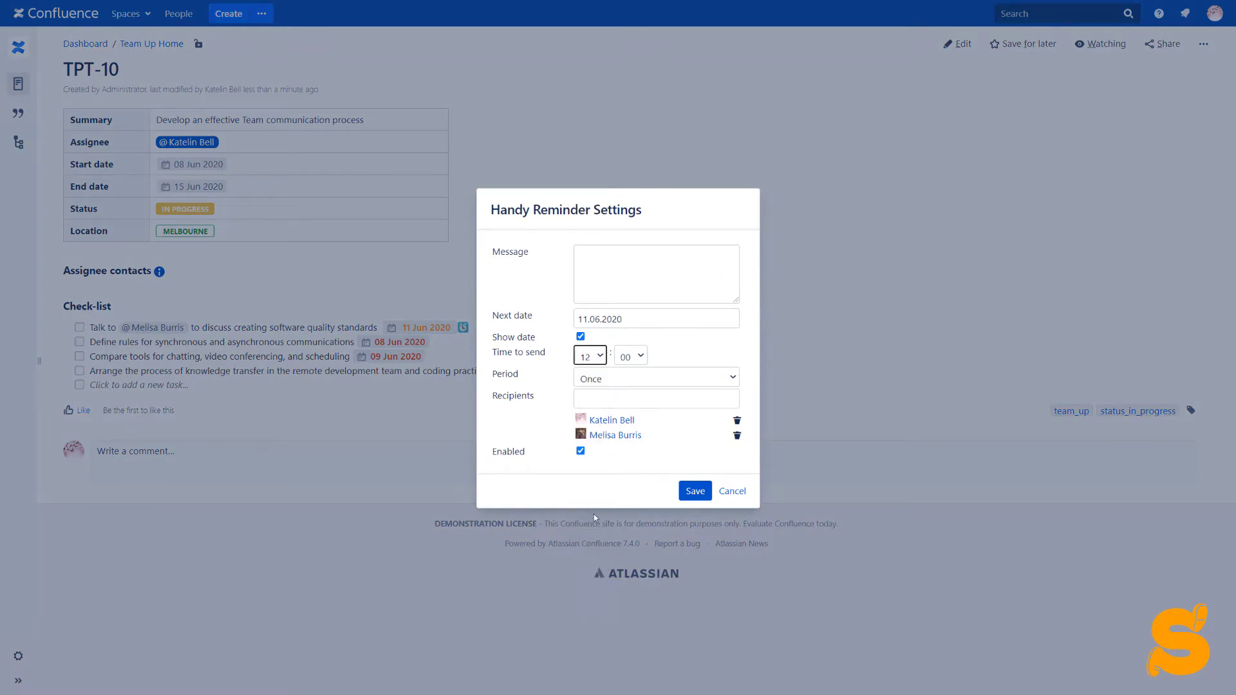
{"action": "left_click", "coordinate": [696, 490]}
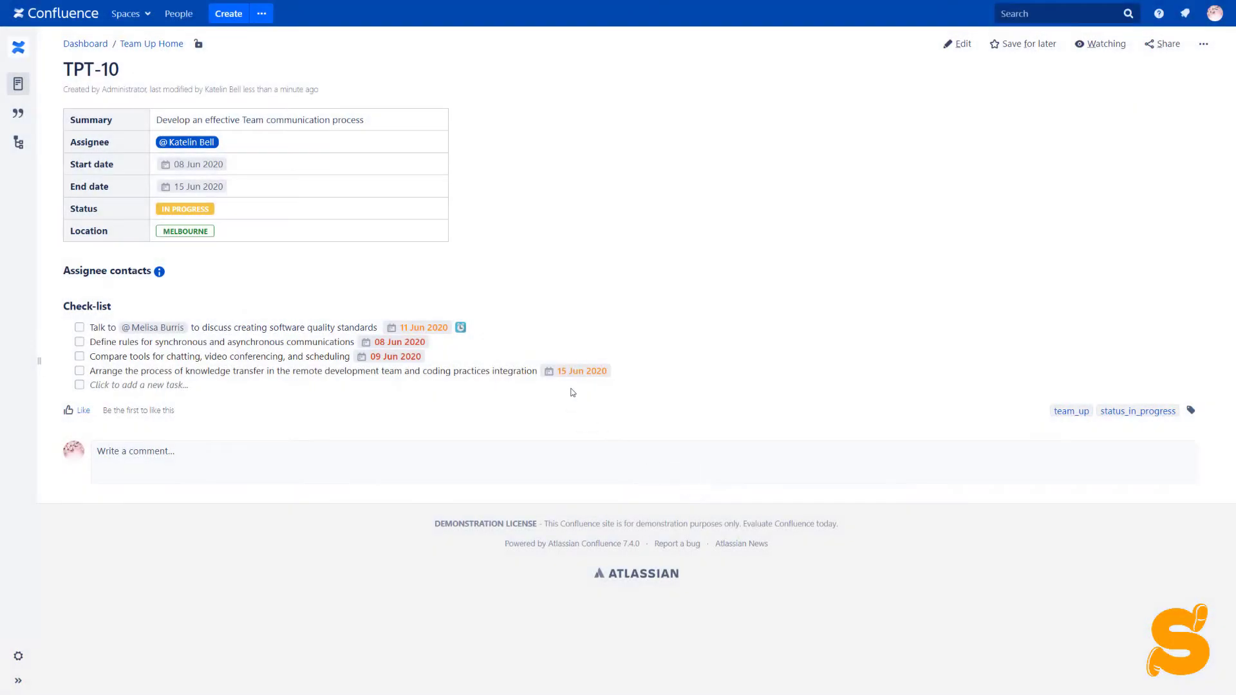
- Move the last task's due date to 22 Jun 2020 and mark the 'Compare tools' task done
{"action": "left_click", "coordinate": [582, 377]}
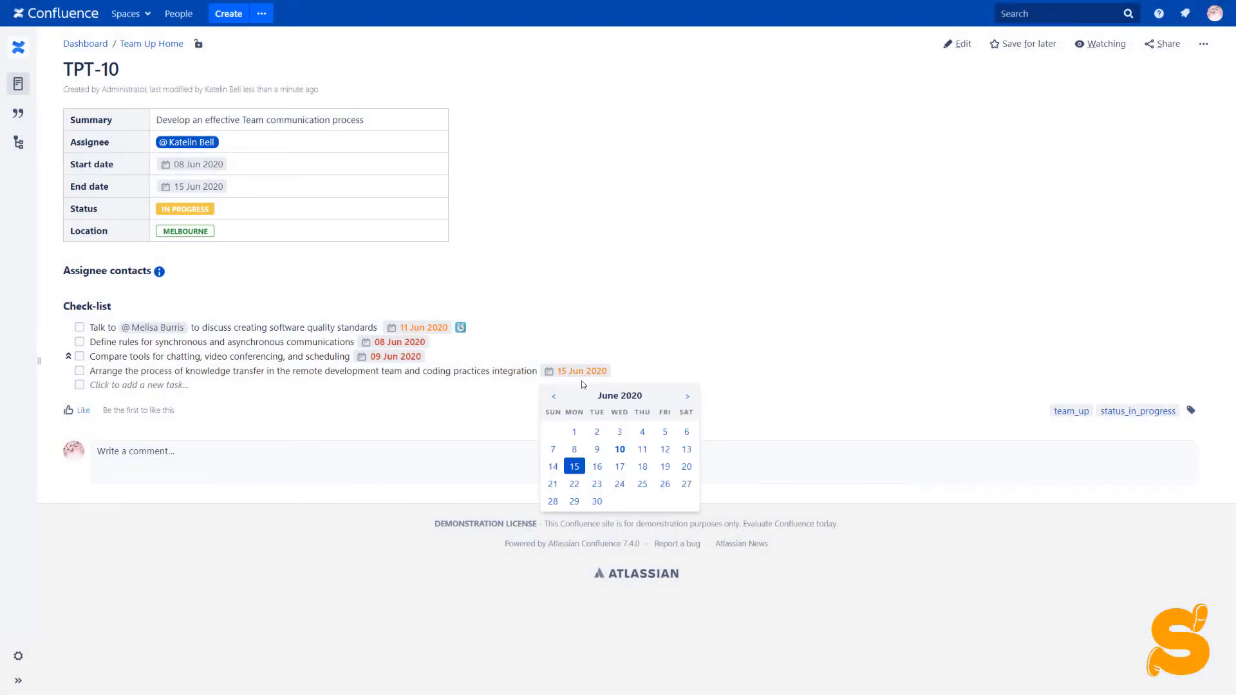
{"action": "left_click", "coordinate": [575, 484]}
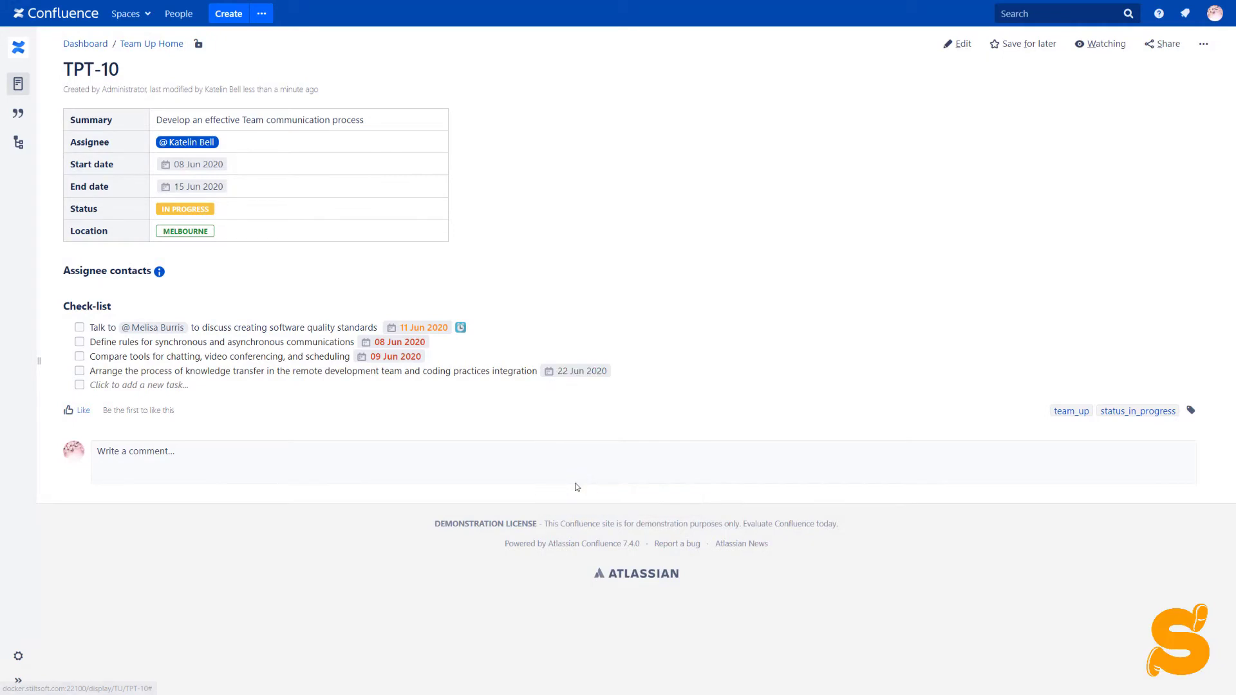
{"action": "left_click", "coordinate": [79, 357]}
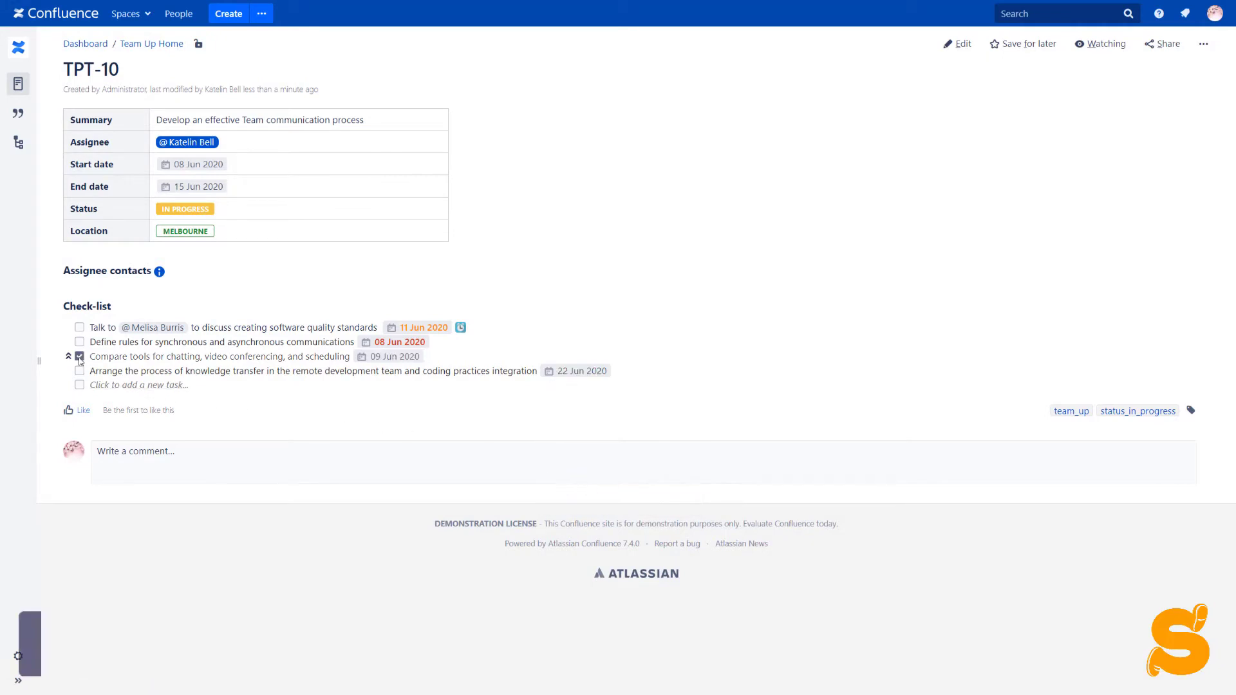
- Add the task 'Develop instructions for feedback loop process' due 12 Jun 2020 and save it
{"action": "left_click", "coordinate": [109, 386]}
{"action": "type", "text": "Develop instructions for fee"}
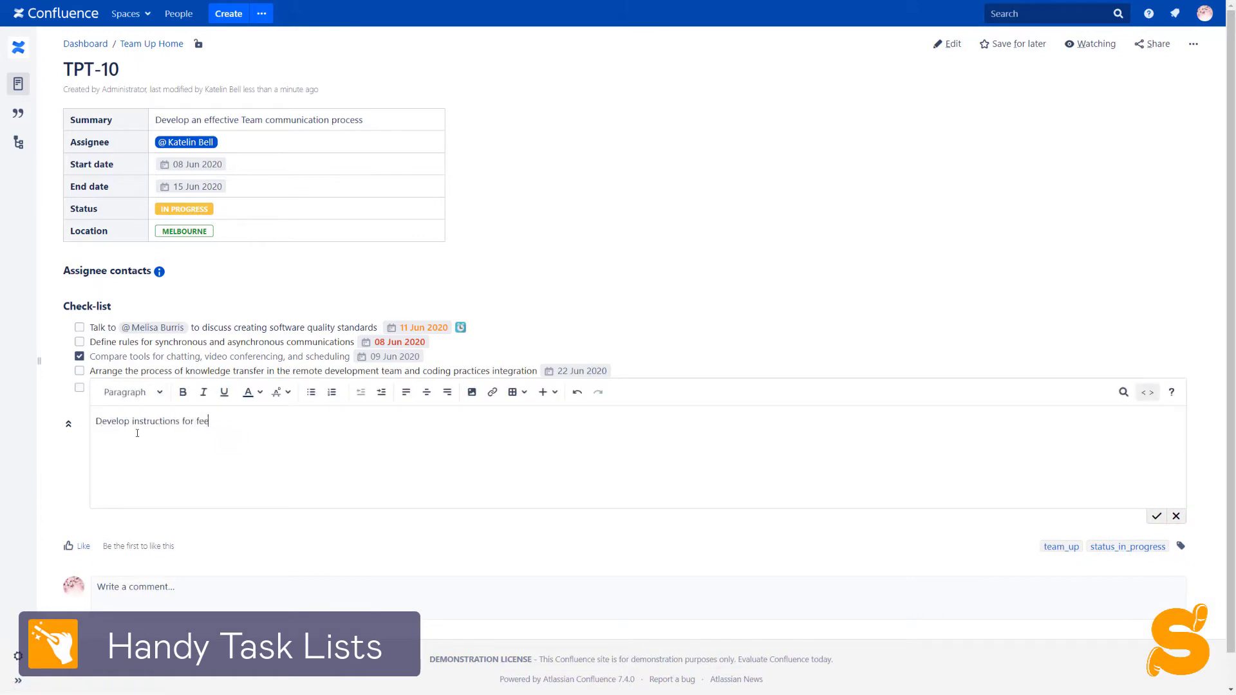
{"action": "type", "text": "dback loop process // mm-dd-yyyy"}
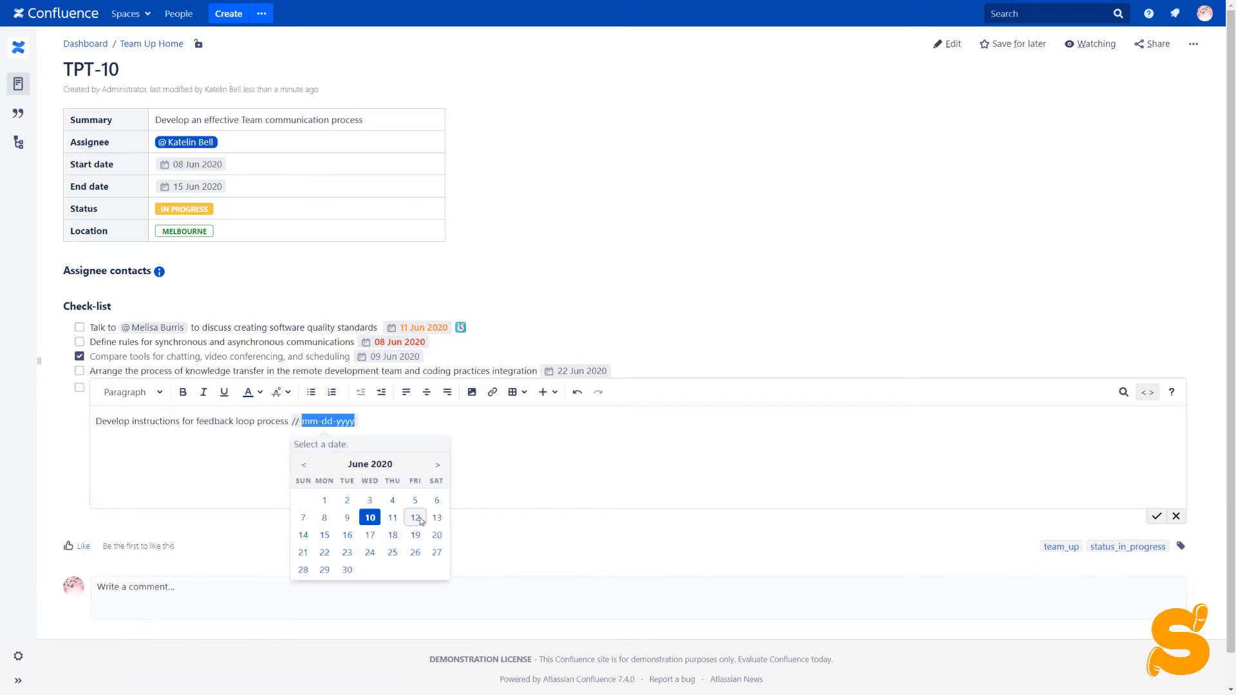
{"action": "left_click", "coordinate": [415, 518]}
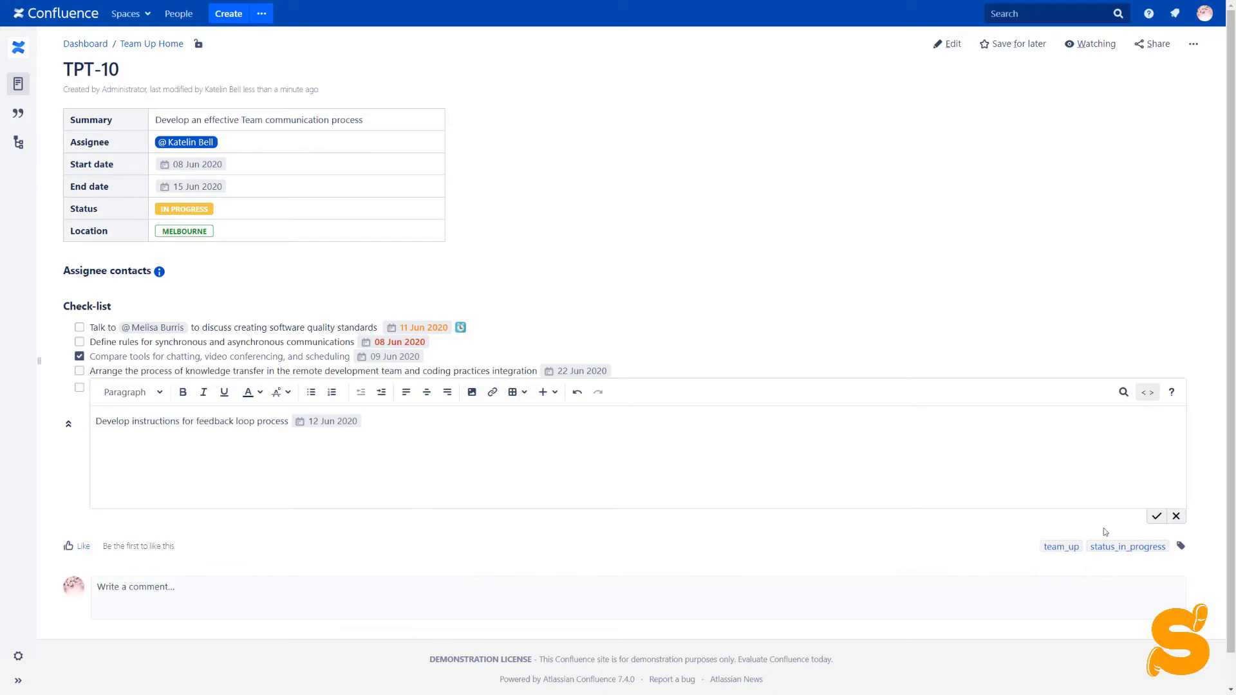
{"action": "left_click", "coordinate": [1154, 518]}
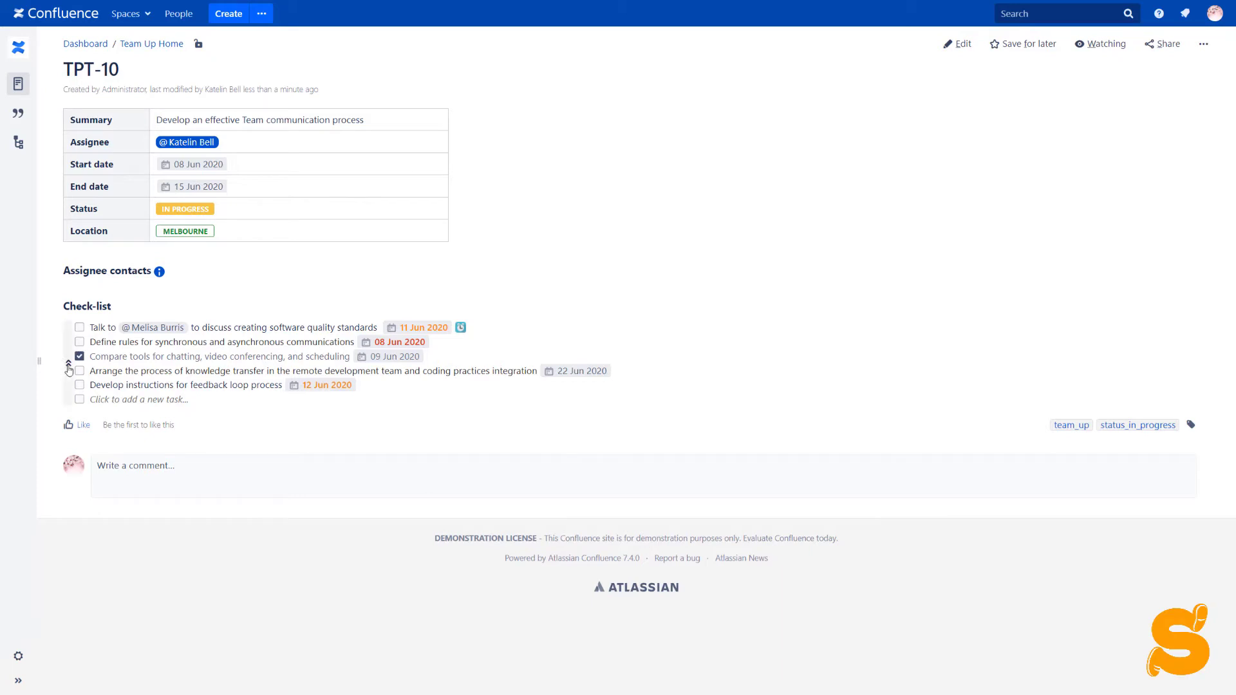
- Cycle the check-list filter through Incomplete, Overdue, Upcoming and Future, then All, and collapse the panel
{"action": "mouse_move", "coordinate": [70, 371]}
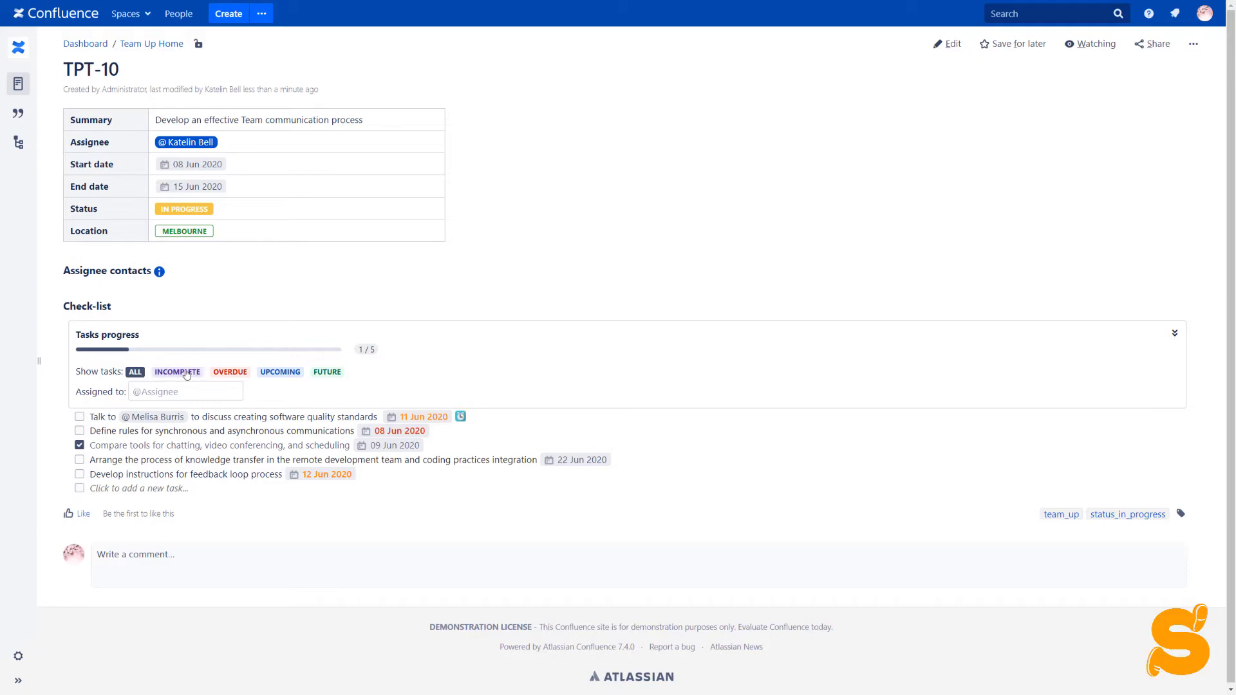
{"action": "left_click", "coordinate": [186, 373]}
{"action": "left_click", "coordinate": [219, 373]}
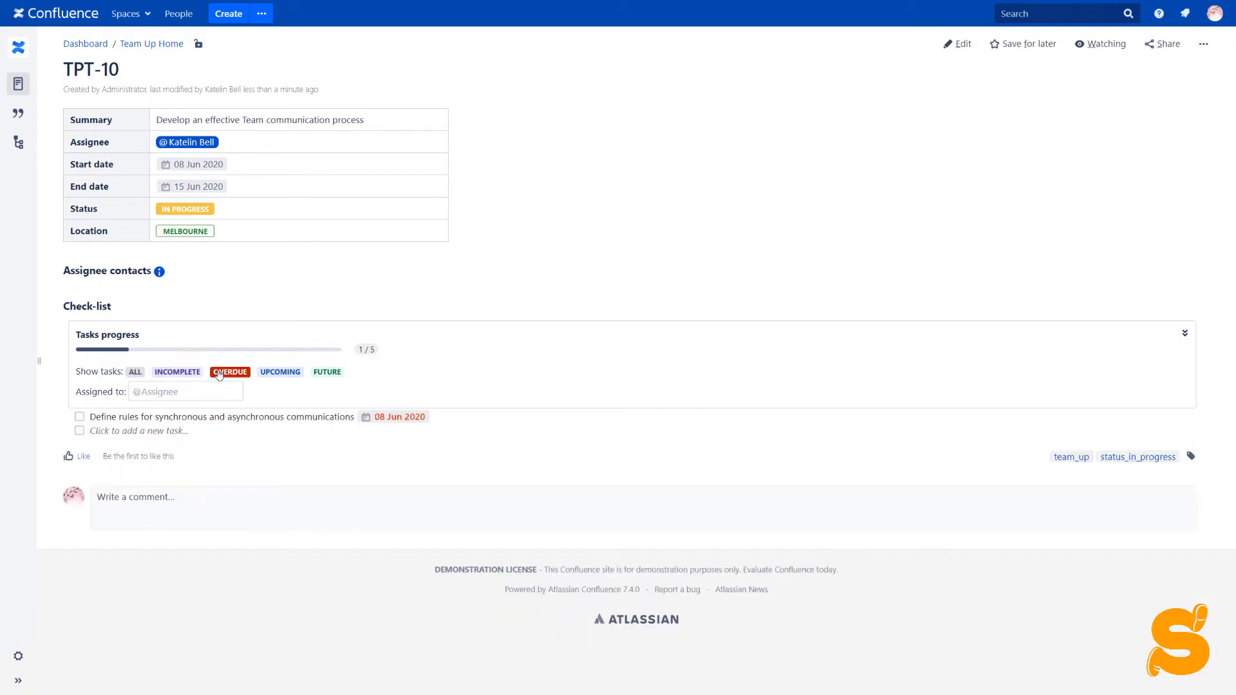
{"action": "left_click", "coordinate": [273, 374]}
{"action": "left_click", "coordinate": [323, 373]}
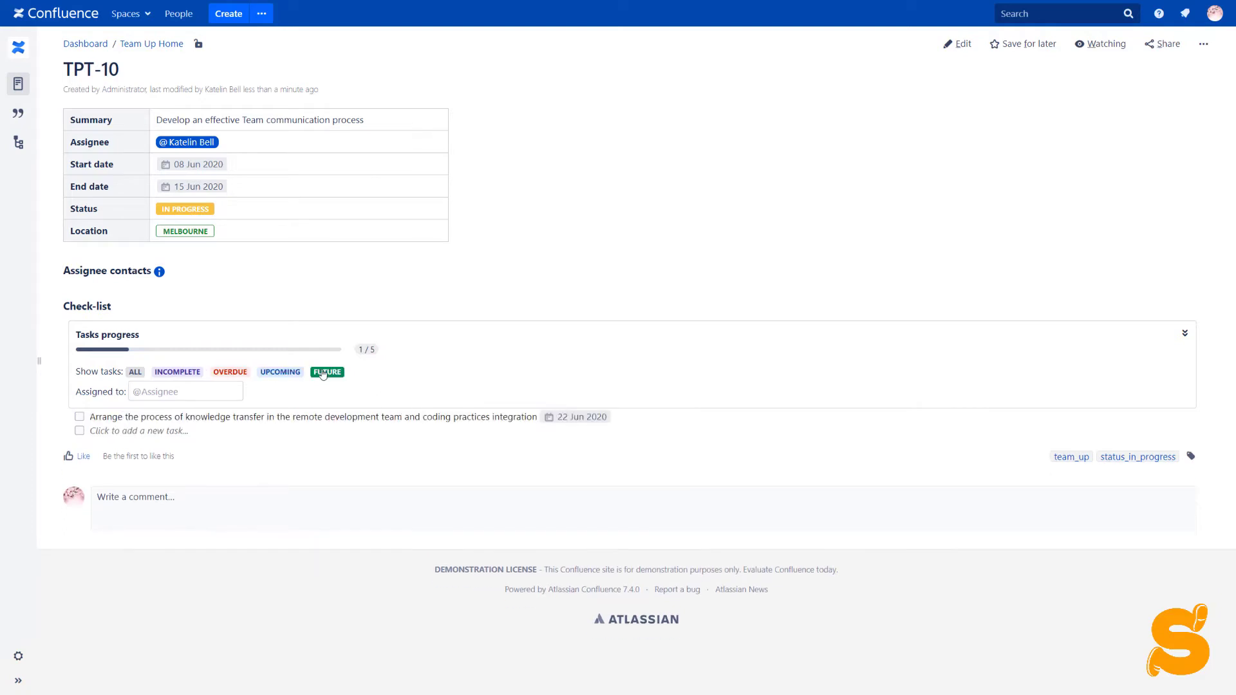
{"action": "left_click", "coordinate": [135, 373]}
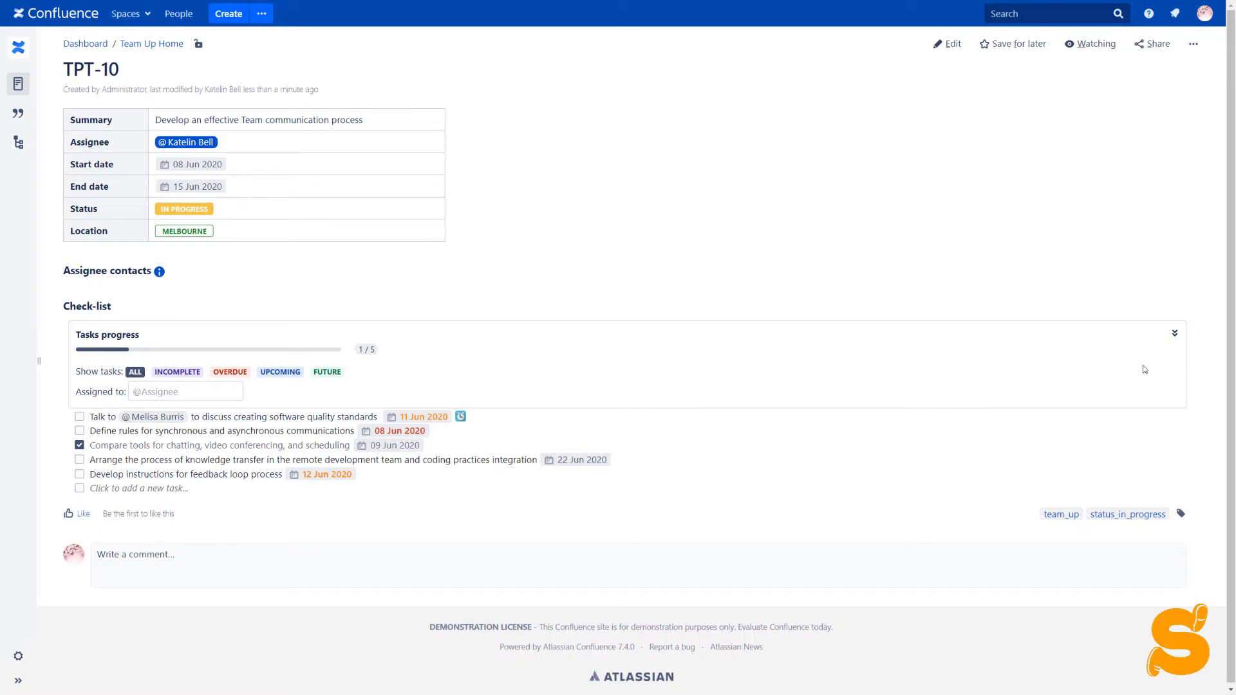
{"action": "left_click", "coordinate": [1174, 334]}
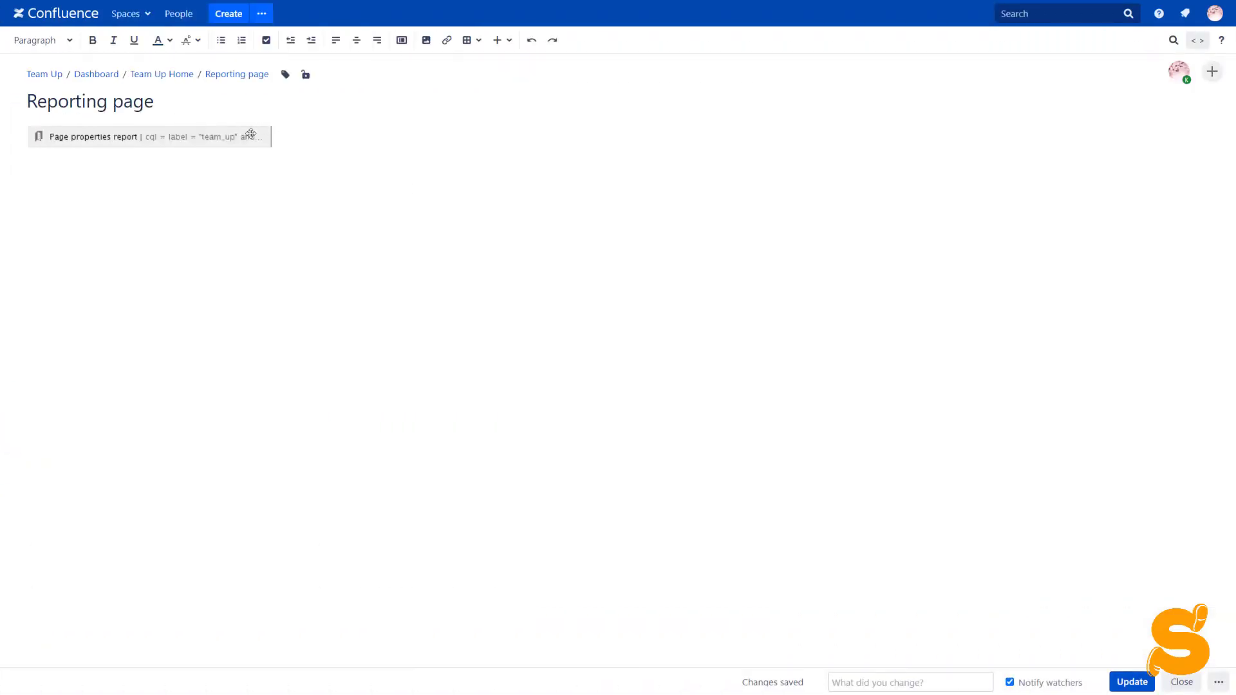
- Save the Page properties report macro settings, then publish the Reporting page with Update
{"action": "left_click", "coordinate": [250, 133]}
{"action": "left_click", "coordinate": [50, 174]}
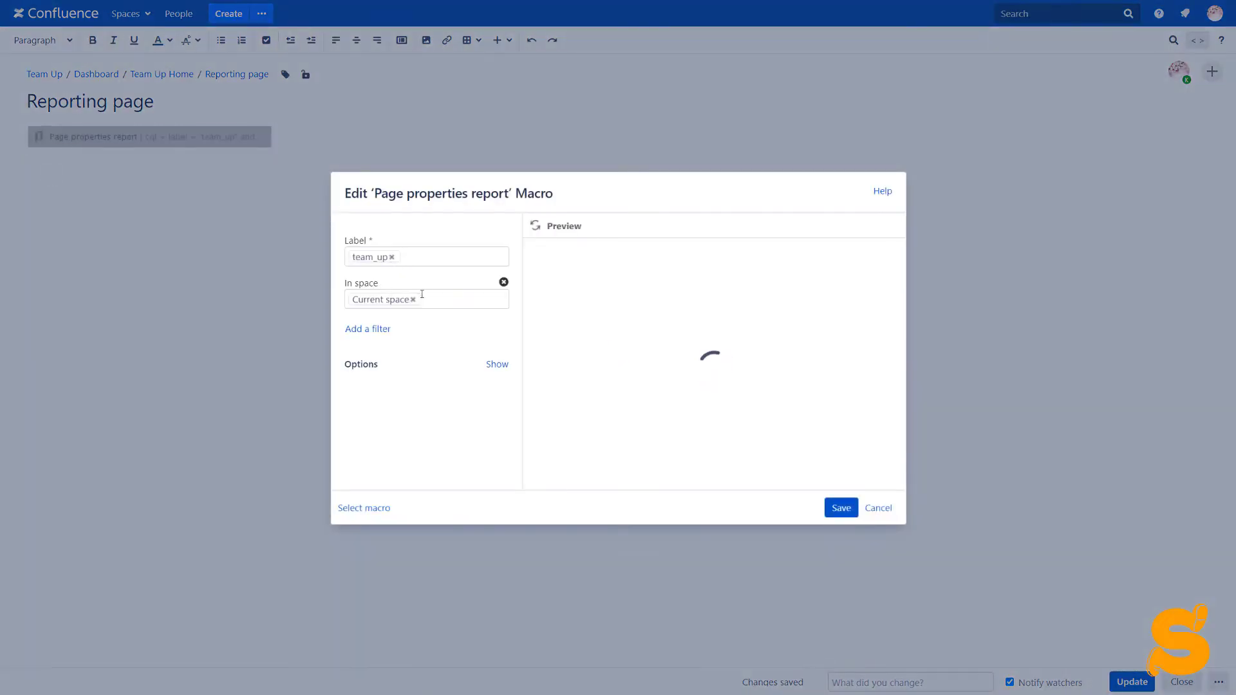
{"action": "left_click", "coordinate": [493, 365]}
{"action": "scroll", "coordinate": [429, 314], "scroll_direction": "down", "scroll_amount": 3}
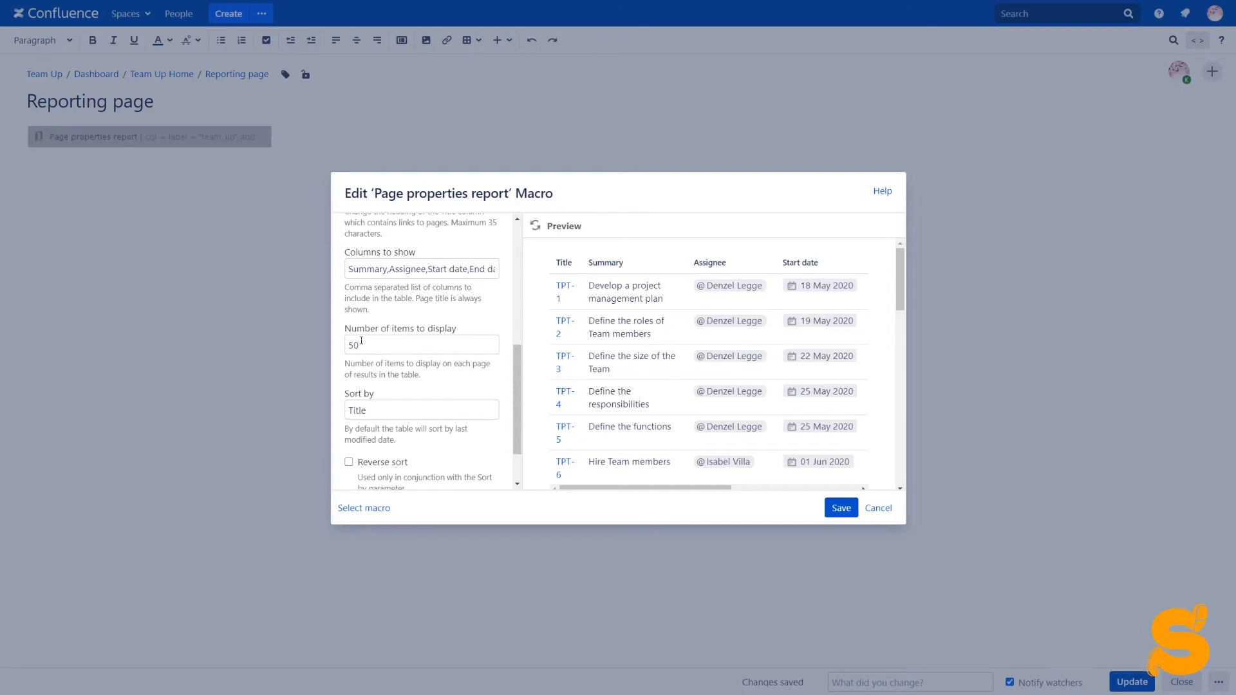
{"action": "scroll", "coordinate": [361, 341], "scroll_direction": "down", "scroll_amount": 1}
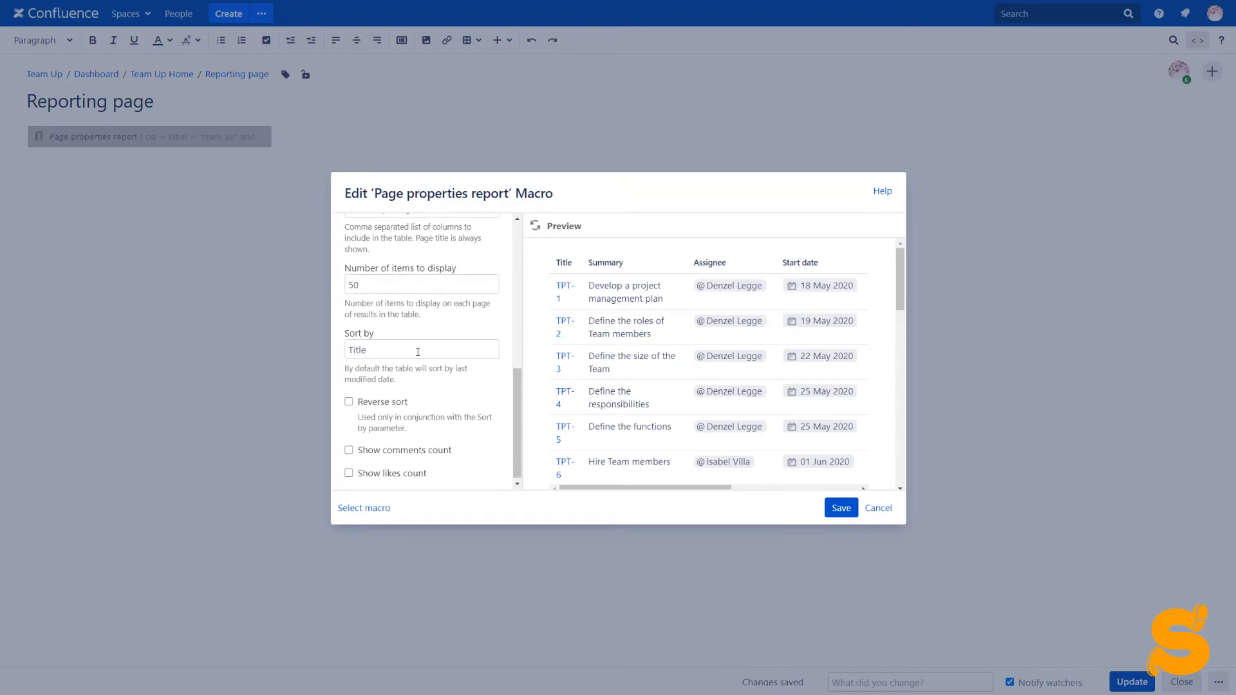
{"action": "scroll", "coordinate": [418, 352], "scroll_direction": "down", "scroll_amount": 1}
{"action": "left_click", "coordinate": [841, 508]}
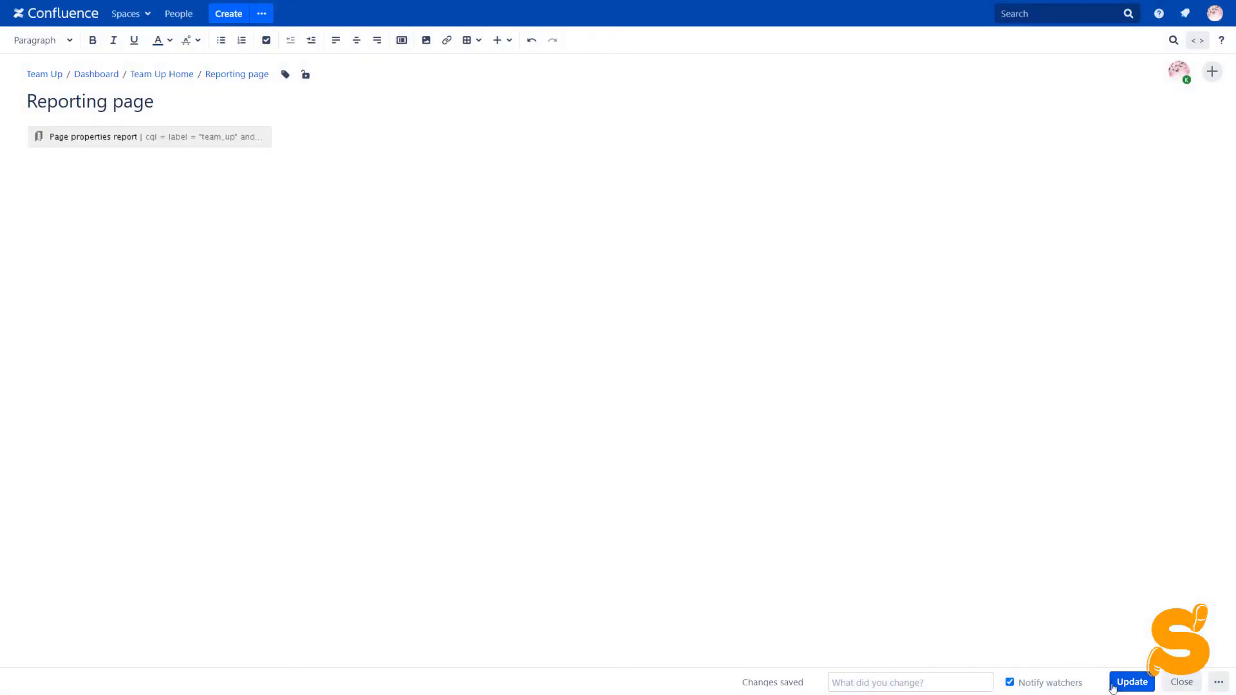
{"action": "left_click", "coordinate": [1140, 686]}
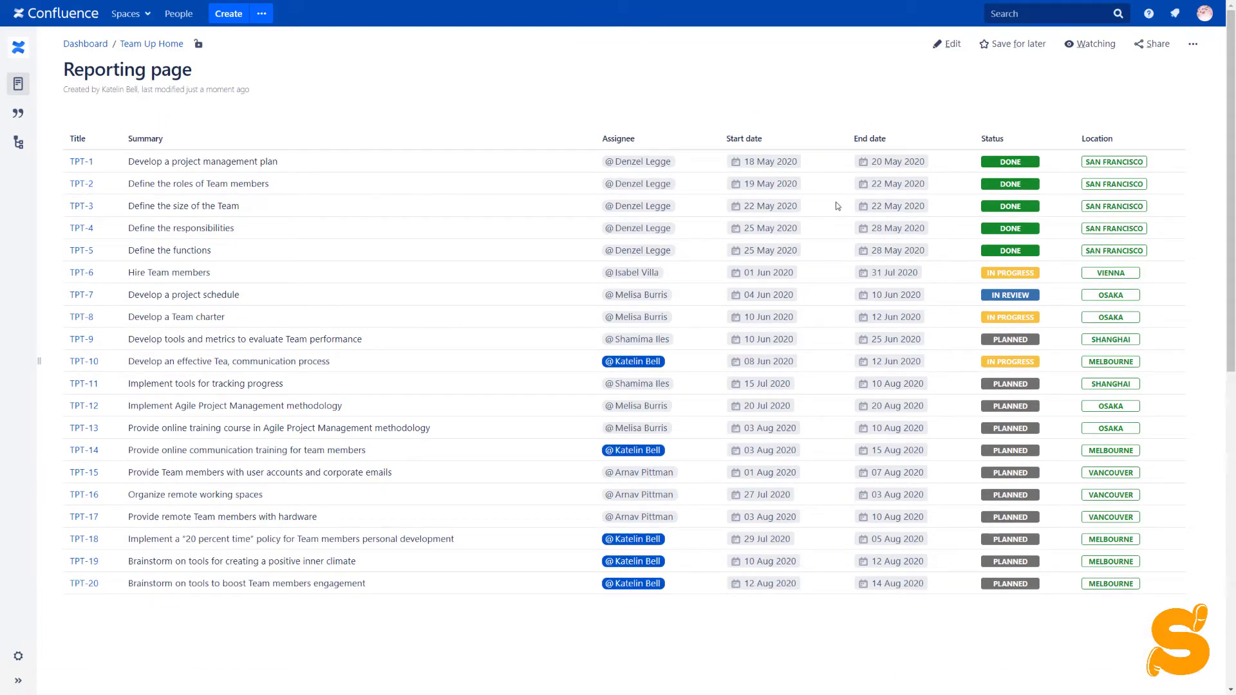
- Apply Chart from Table to the Reporting page's task table
{"action": "mouse_move", "coordinate": [835, 205]}
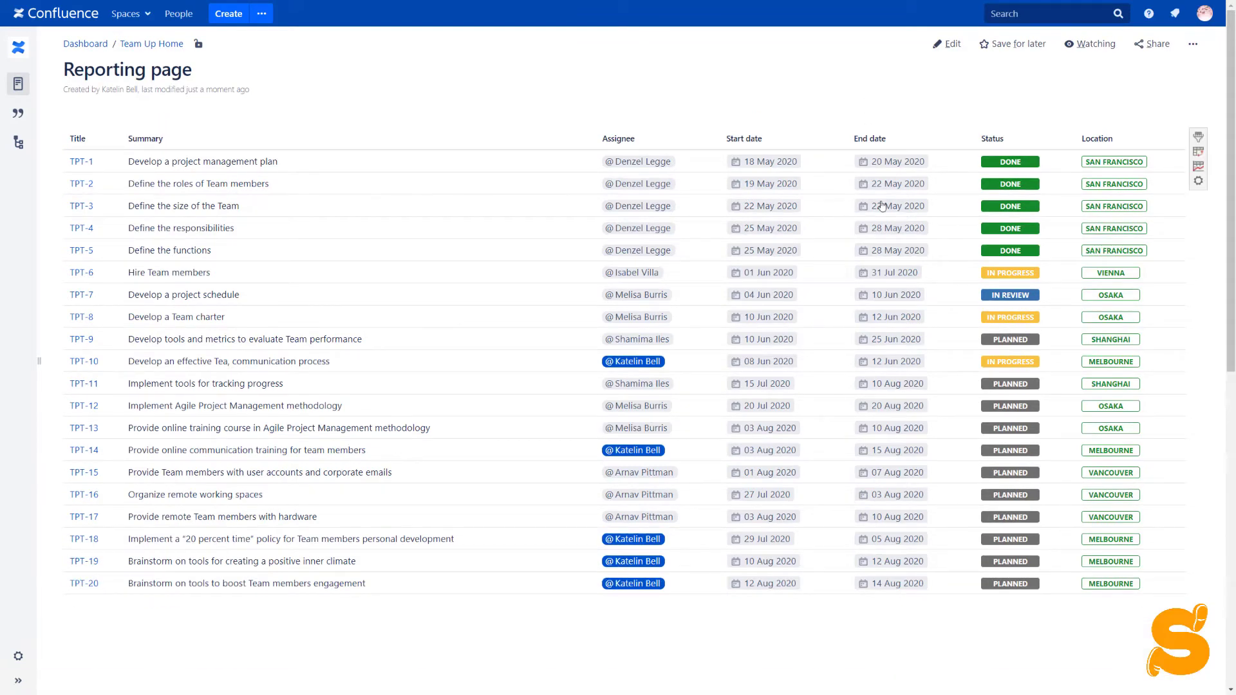
{"action": "left_click", "coordinate": [1198, 168]}
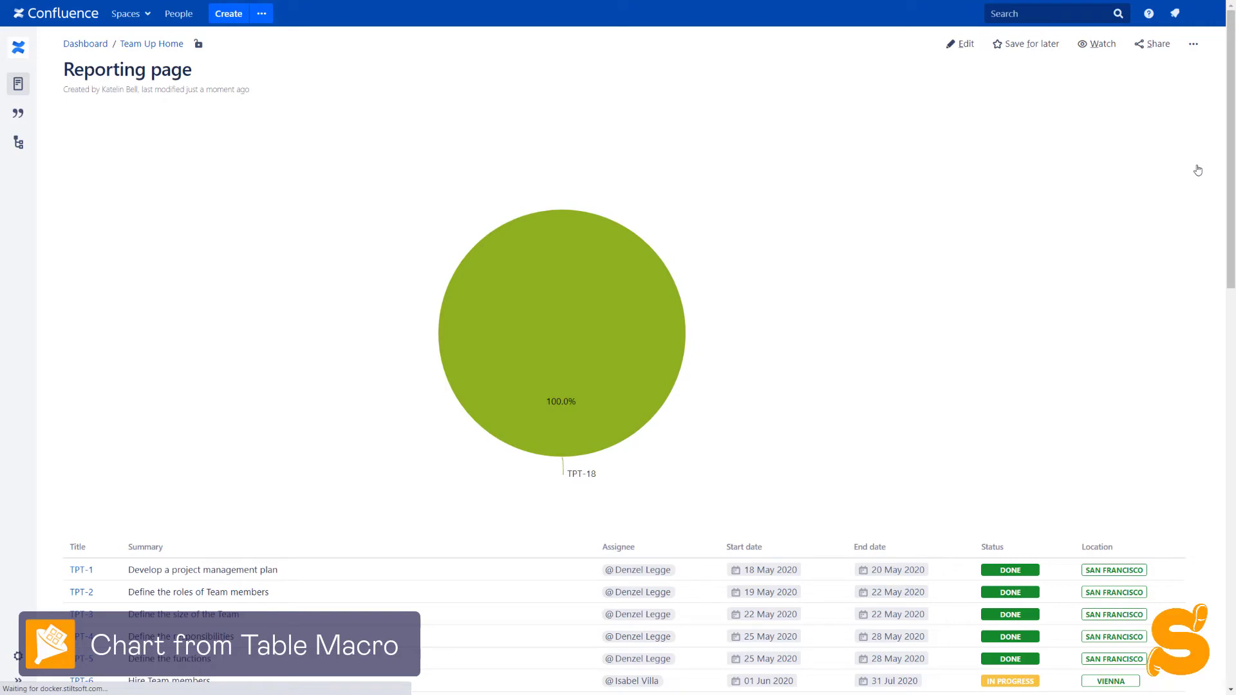
- Change the chart type to Gantt, labelled by Title and Summary
{"action": "left_click", "coordinate": [1165, 152]}
{"action": "left_click", "coordinate": [1105, 187]}
{"action": "left_click", "coordinate": [1092, 370]}
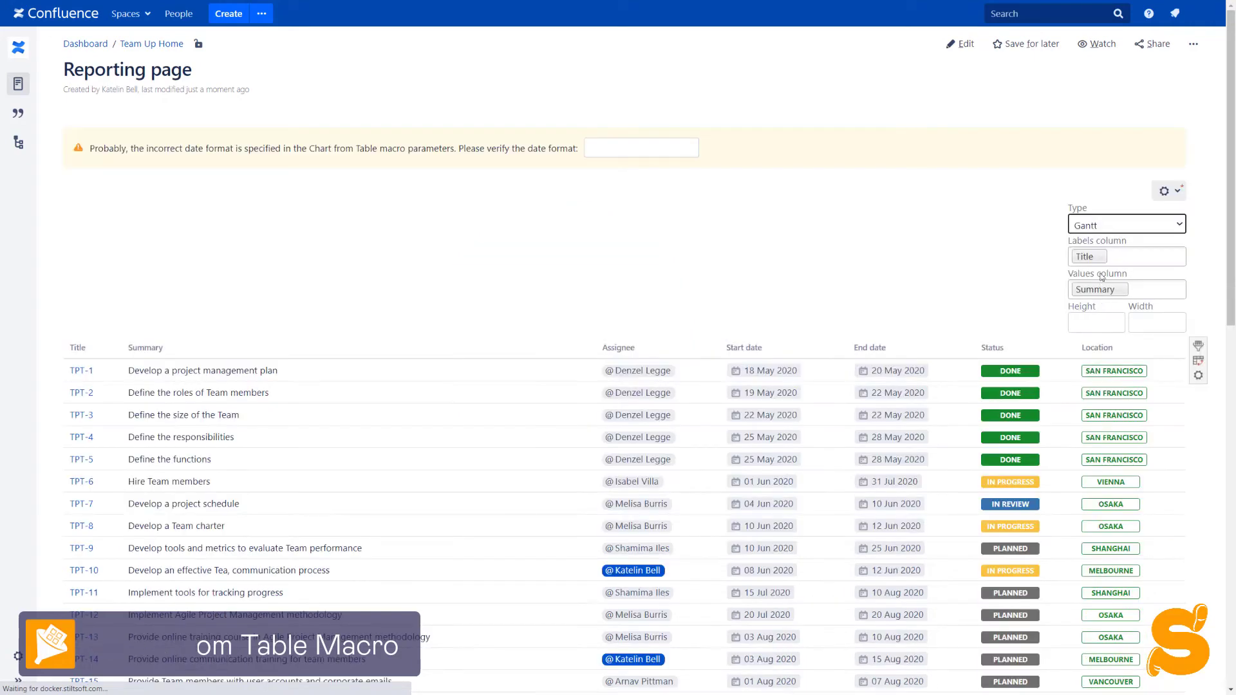
{"action": "left_click", "coordinate": [1118, 256]}
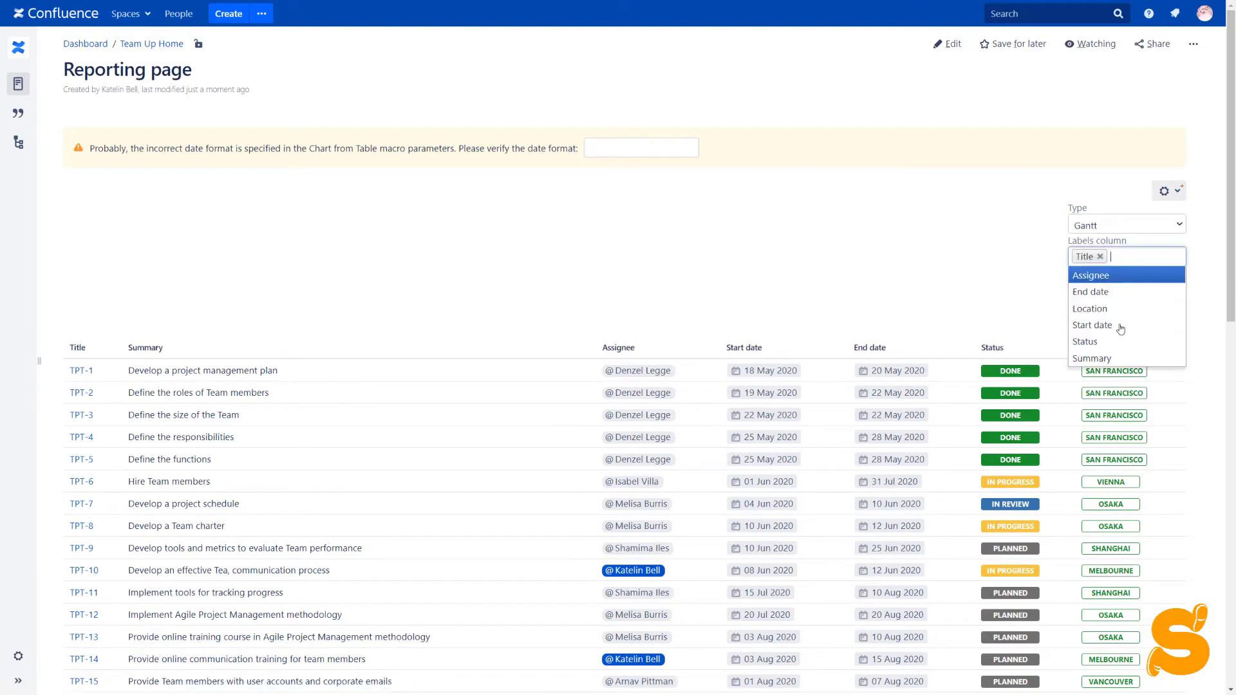
{"action": "left_click", "coordinate": [1110, 361]}
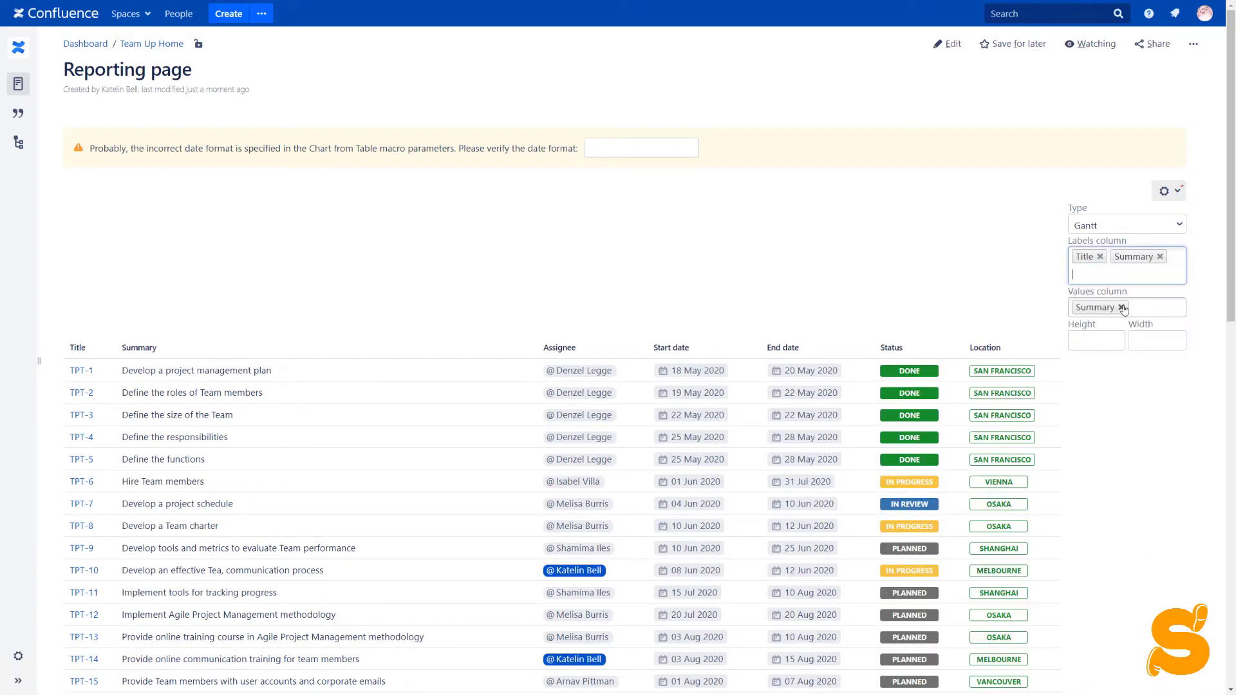
{"action": "left_click", "coordinate": [1121, 307]}
- Use Start date and End date as the Gantt value columns and save the chart
{"action": "left_click", "coordinate": [1118, 301]}
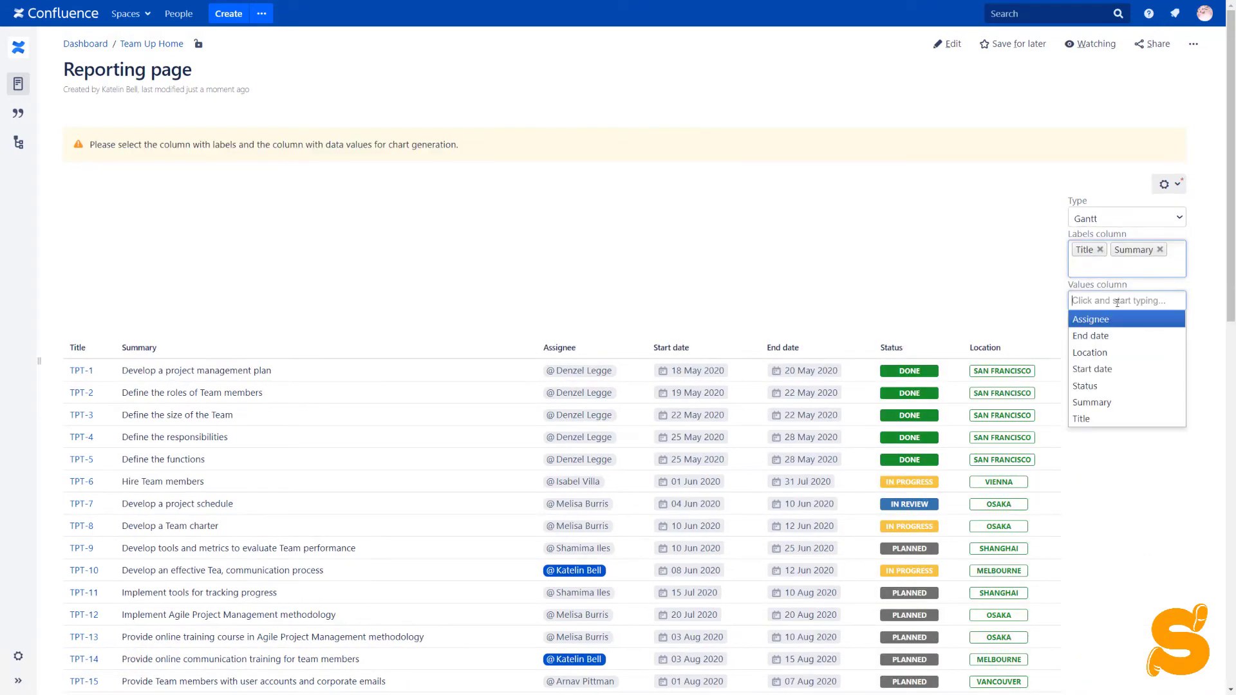
{"action": "left_click", "coordinate": [1112, 370]}
{"action": "left_click", "coordinate": [1149, 300]}
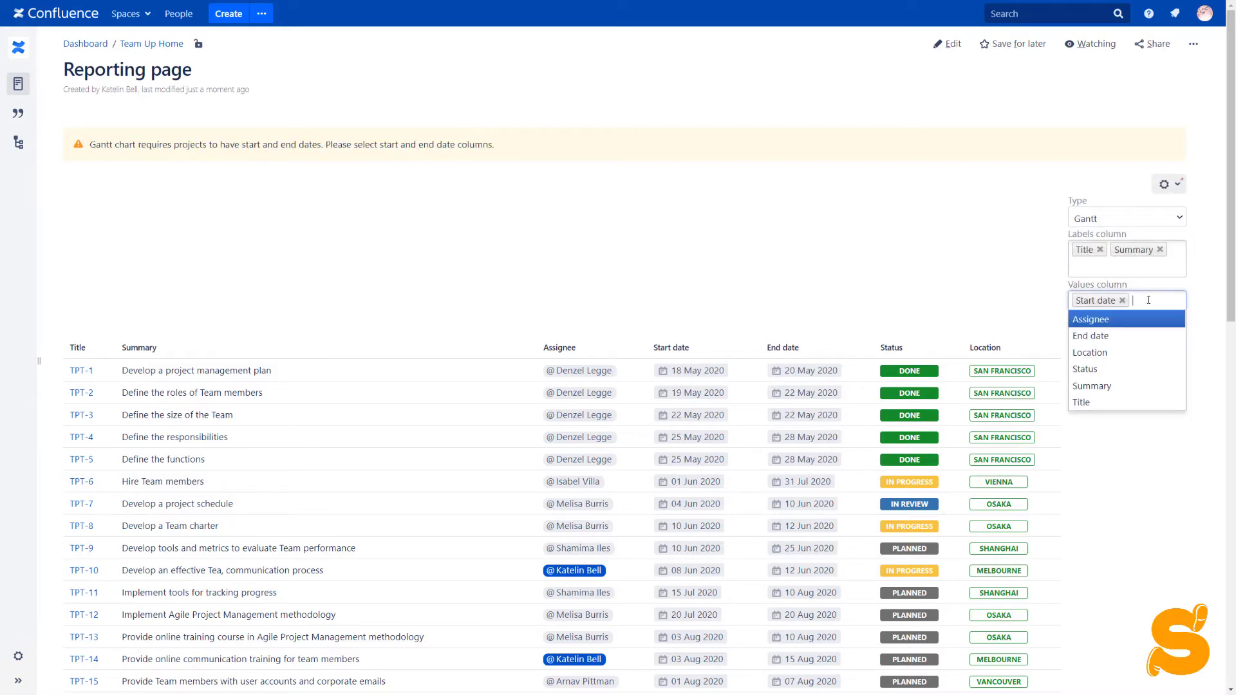
{"action": "left_click", "coordinate": [1128, 336]}
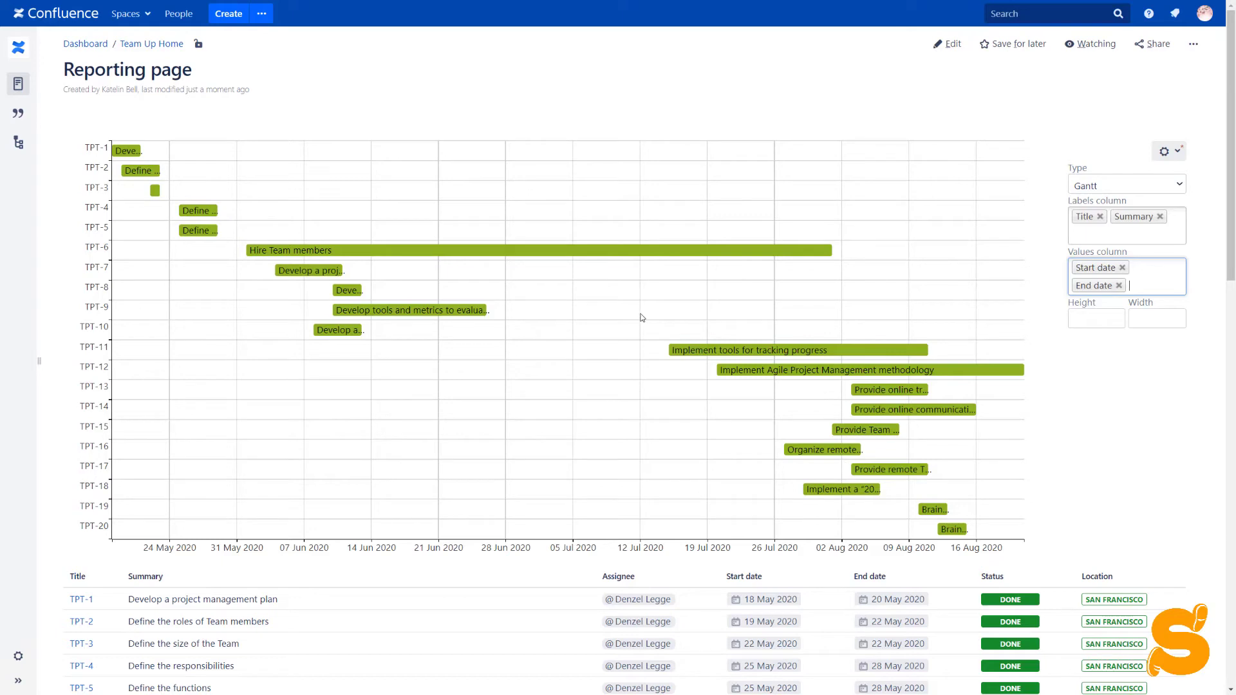
{"action": "scroll", "coordinate": [642, 318], "scroll_direction": "down", "scroll_amount": 1}
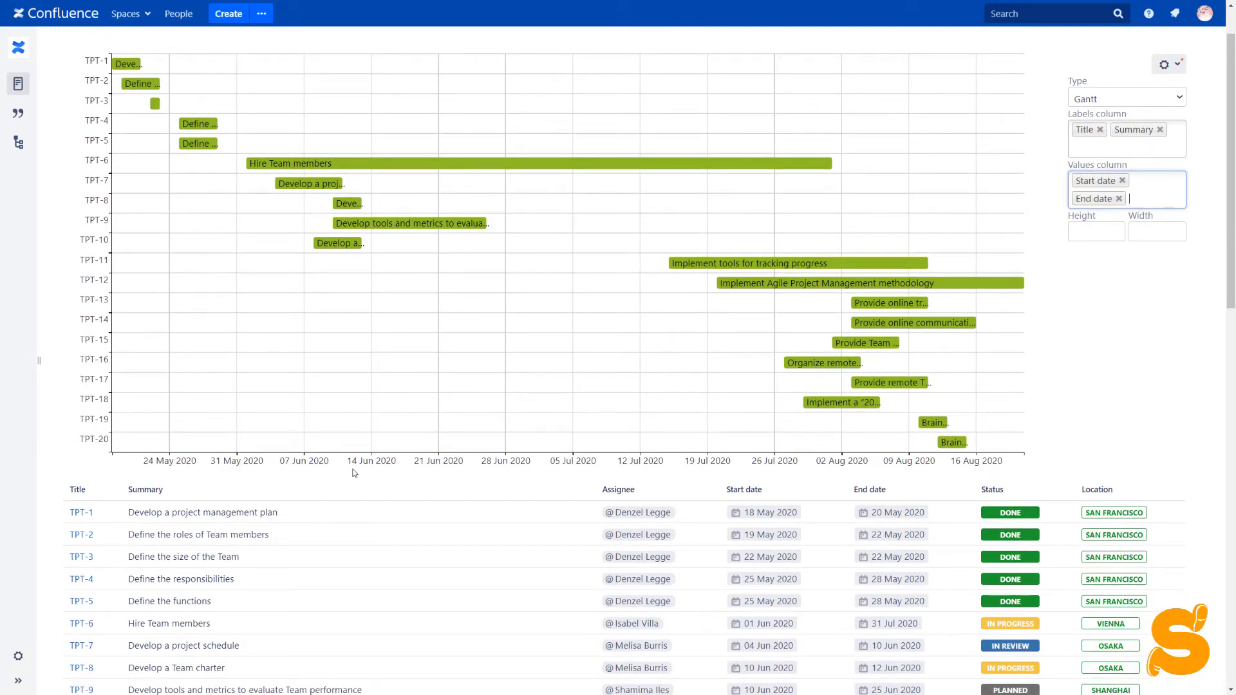
{"action": "scroll", "coordinate": [378, 463], "scroll_direction": "up", "scroll_amount": 1}
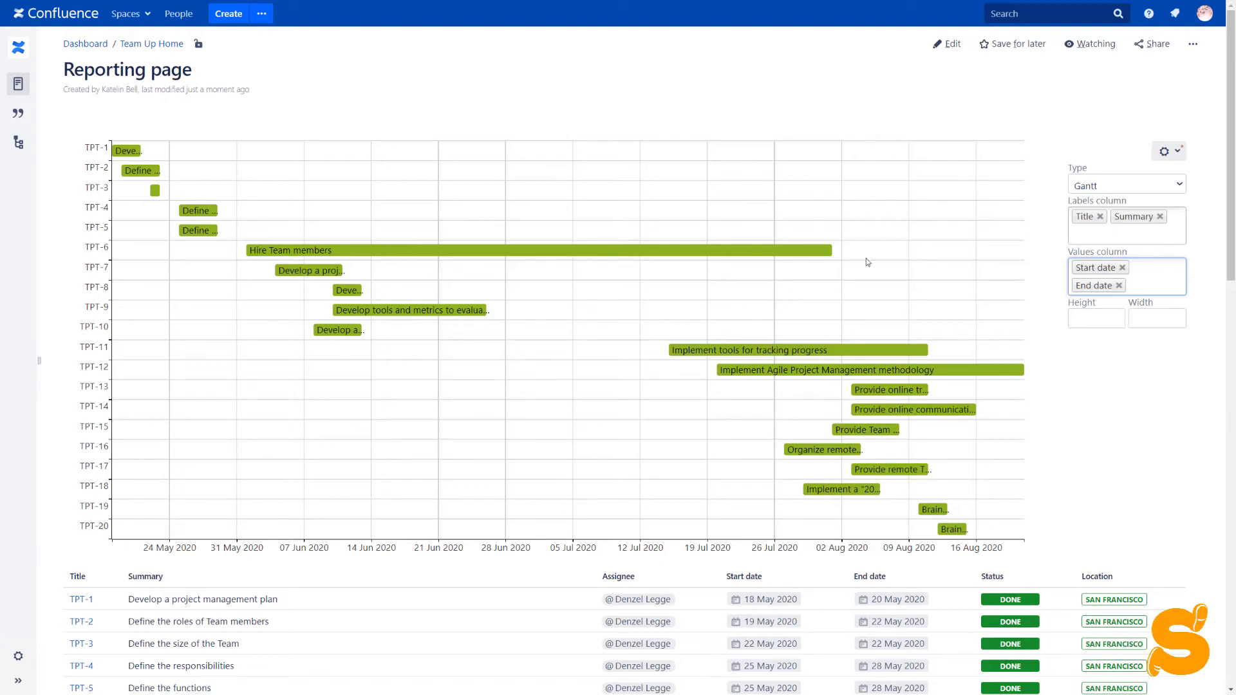
{"action": "left_click", "coordinate": [1168, 152]}
{"action": "left_click", "coordinate": [1152, 175]}
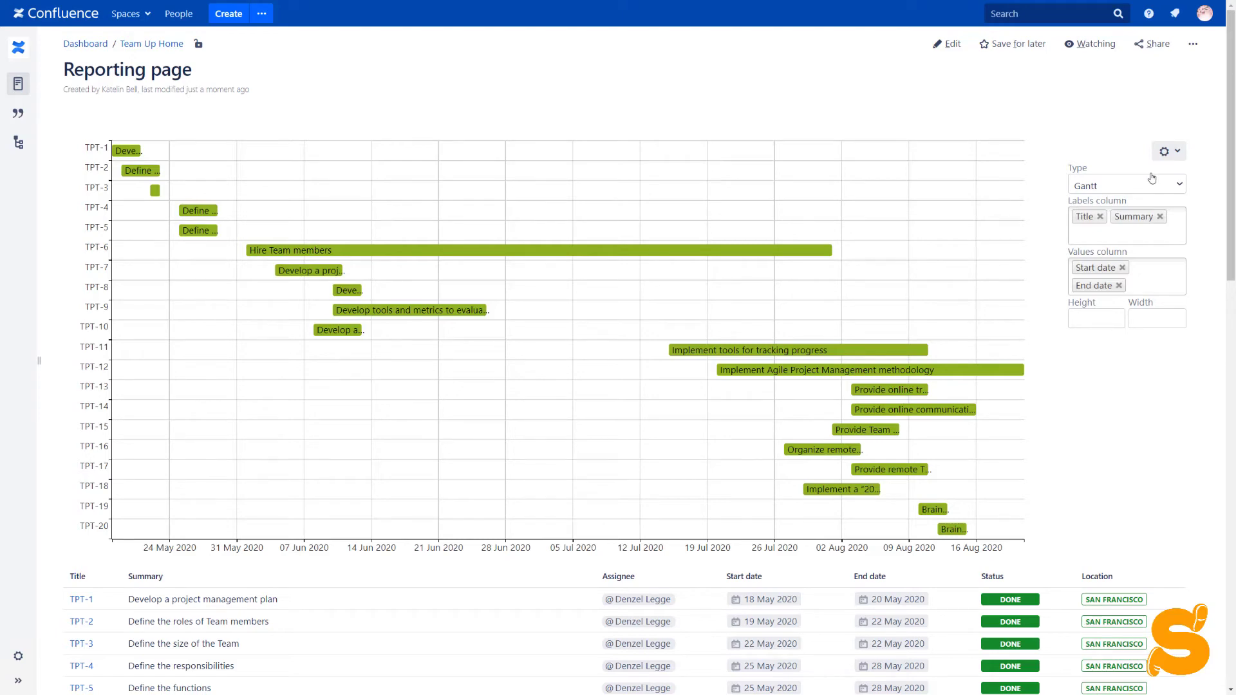
- Set the Gantt chart's minimum date to 18 May 2020 with scale step 7, and save the macro
{"action": "left_click", "coordinate": [947, 44]}
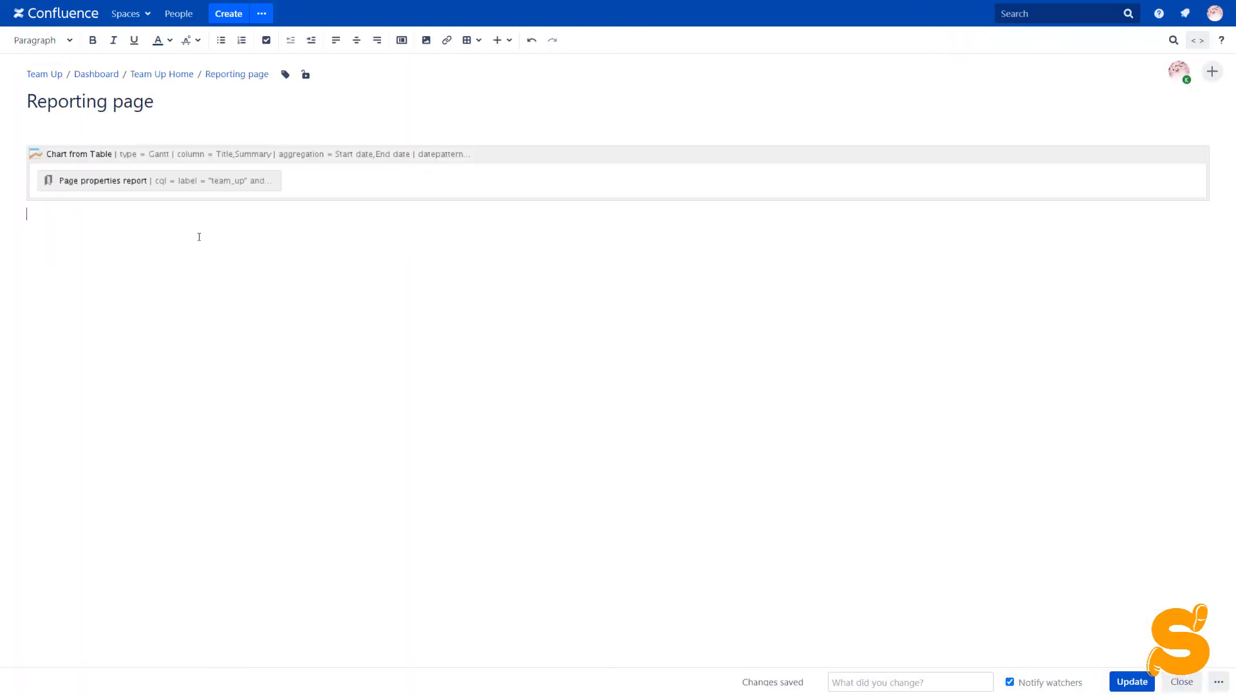
{"action": "left_click", "coordinate": [193, 154]}
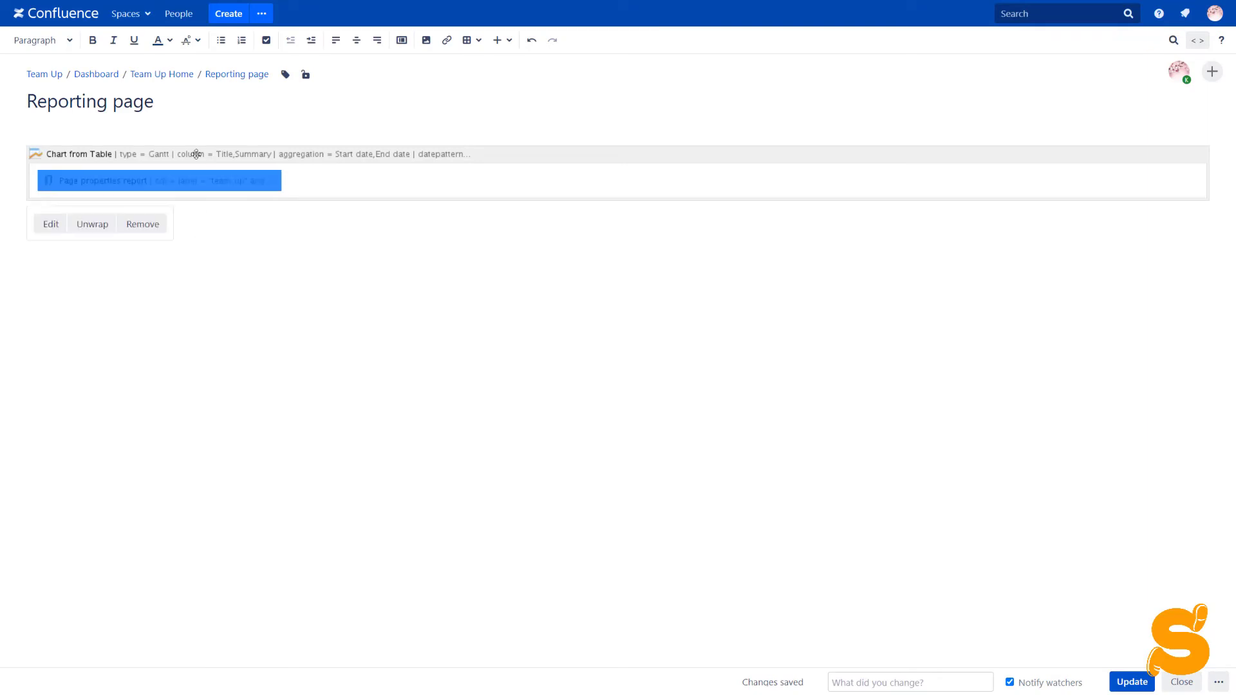
{"action": "left_click", "coordinate": [49, 225]}
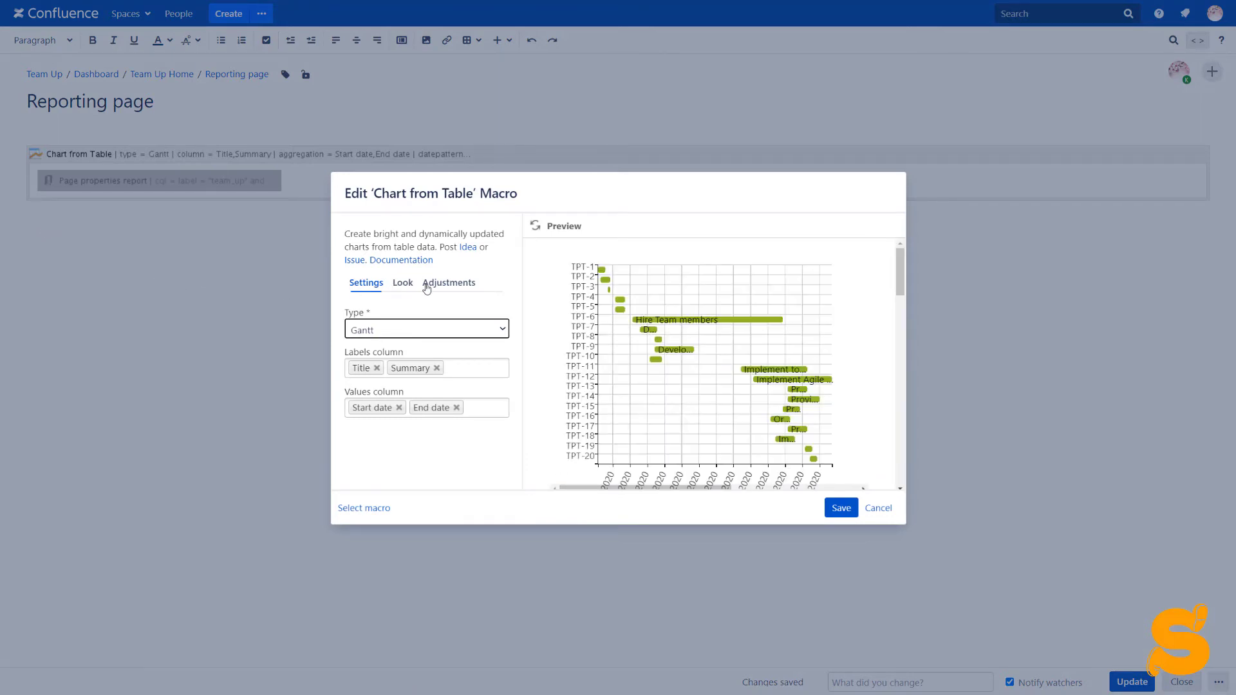
{"action": "left_click_drag", "start_coordinate": [425, 284], "coordinate": [432, 300]}
{"action": "scroll", "coordinate": [428, 302], "scroll_direction": "down", "scroll_amount": 2}
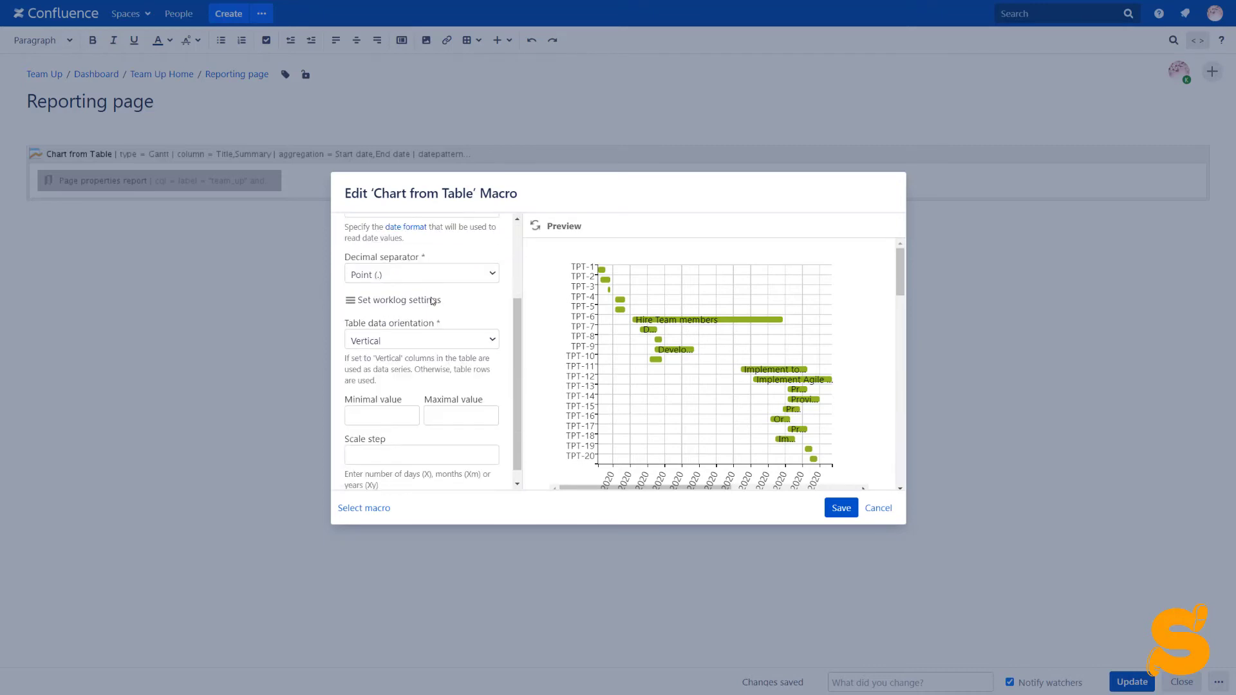
{"action": "left_click", "coordinate": [394, 417]}
{"action": "scroll", "coordinate": [394, 418], "scroll_direction": "down", "scroll_amount": 1}
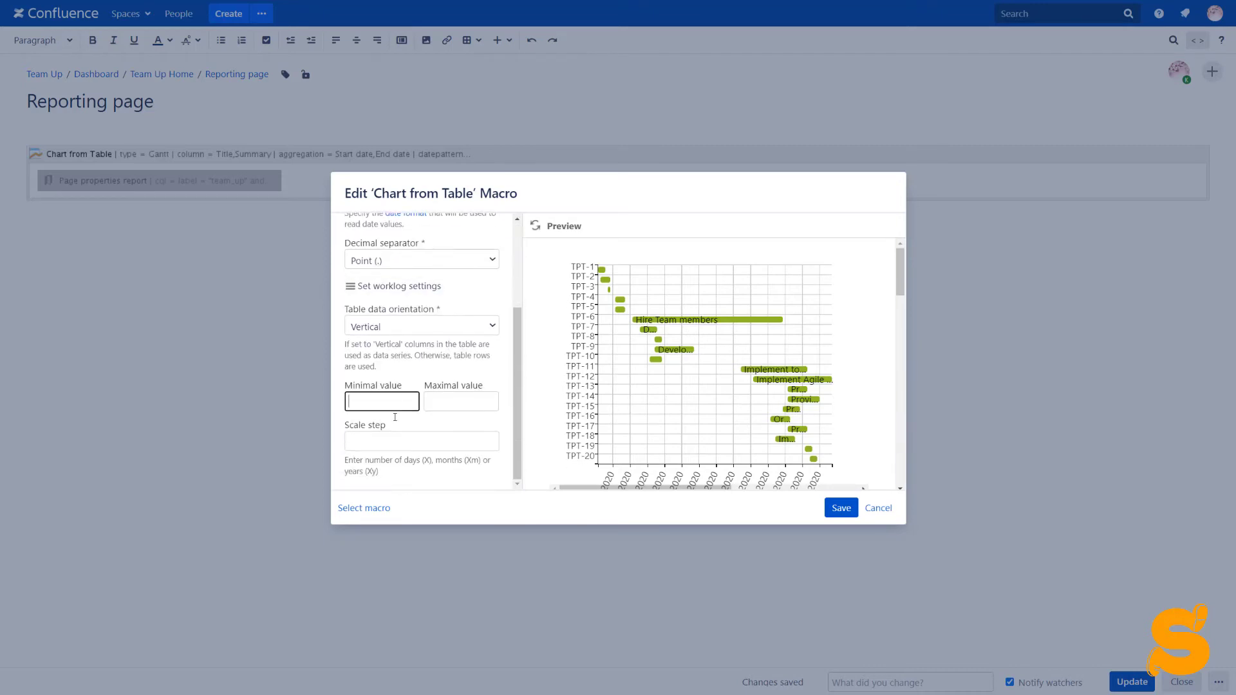
{"action": "type", "text": "18 May 2020"}
{"action": "left_click", "coordinate": [394, 440]}
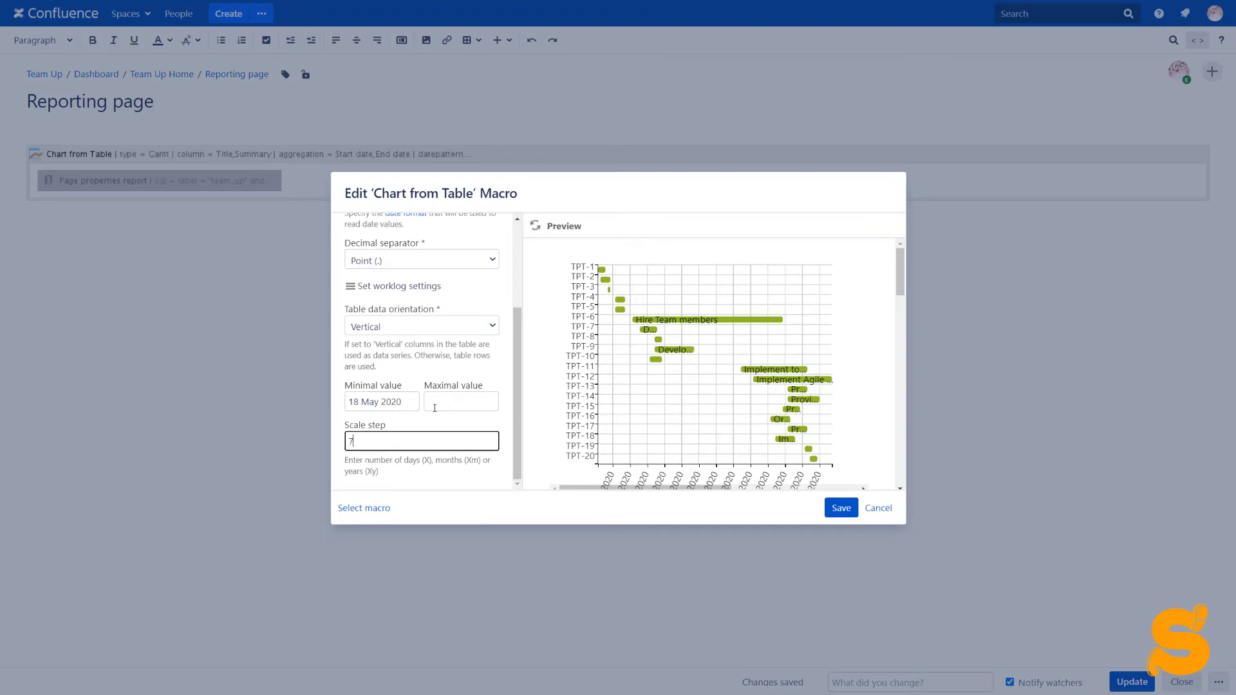
{"action": "left_click", "coordinate": [839, 508]}
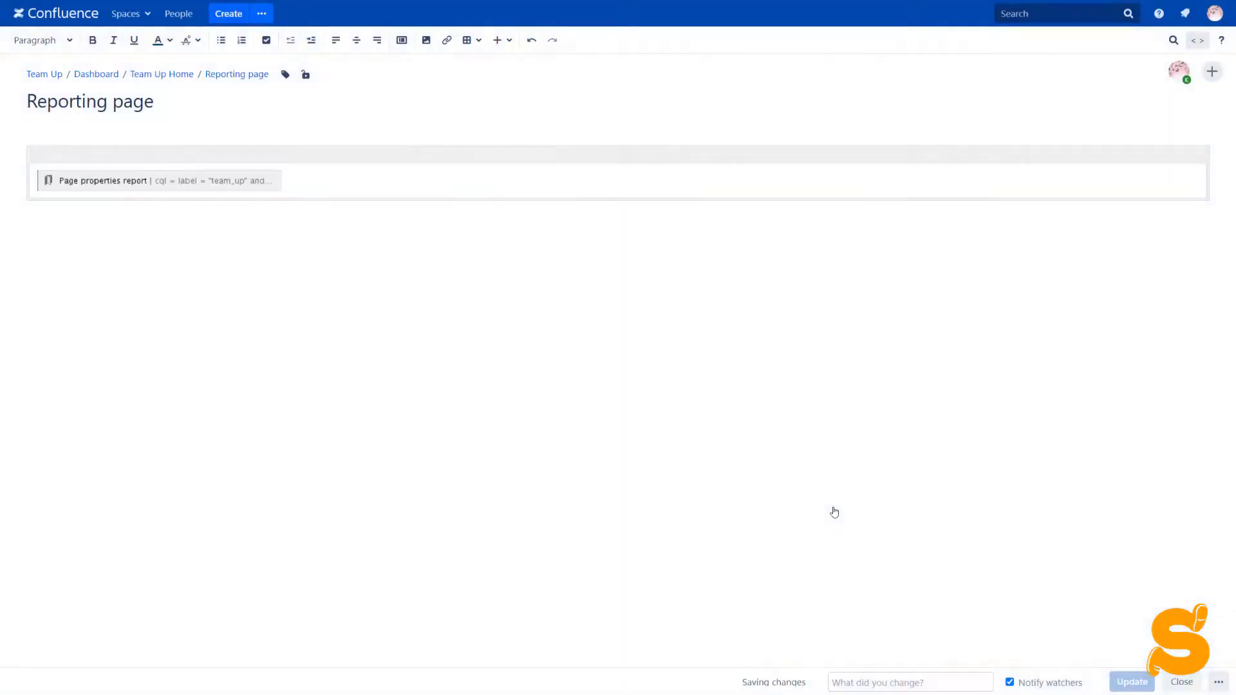
- Paste an Event/Date table with a Today row below the page properties report
{"action": "left_click", "coordinate": [326, 175]}
{"action": "key", "text": "Return"}
{"action": "type", "text": "Event\tDate Today\ttoday"}
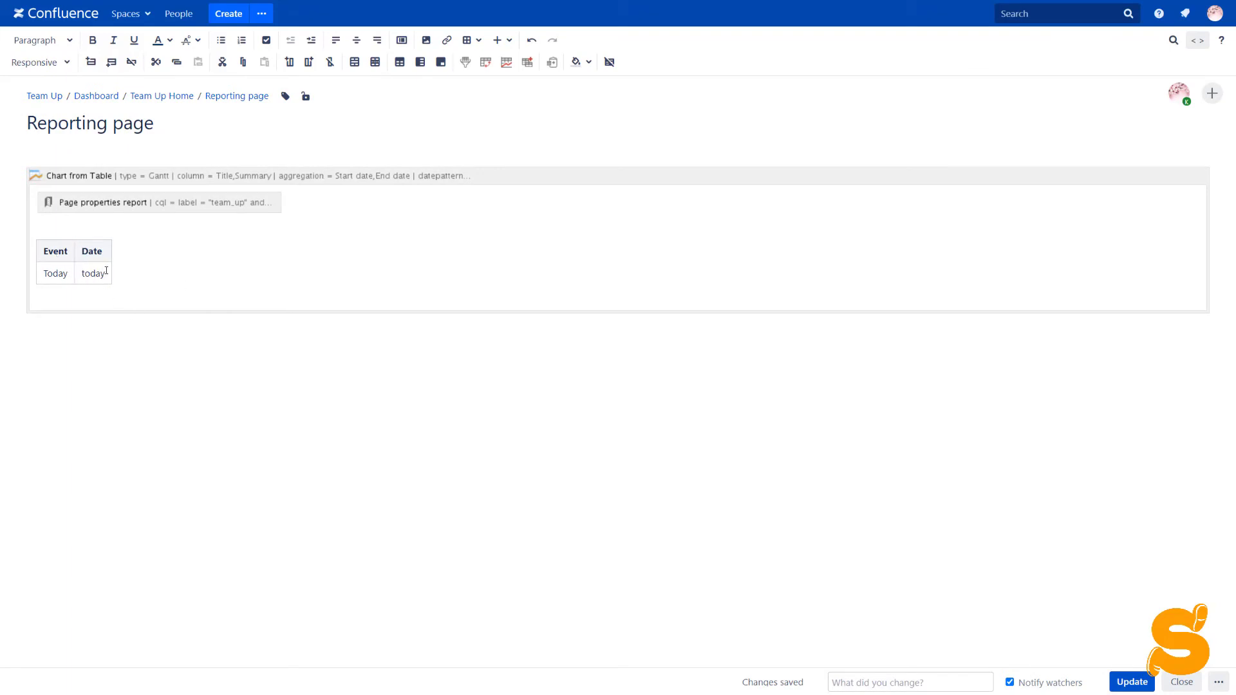
- Add Event to the chart labels and Date to its values, save, and publish the page
{"action": "left_click", "coordinate": [124, 178]}
{"action": "left_click", "coordinate": [61, 336]}
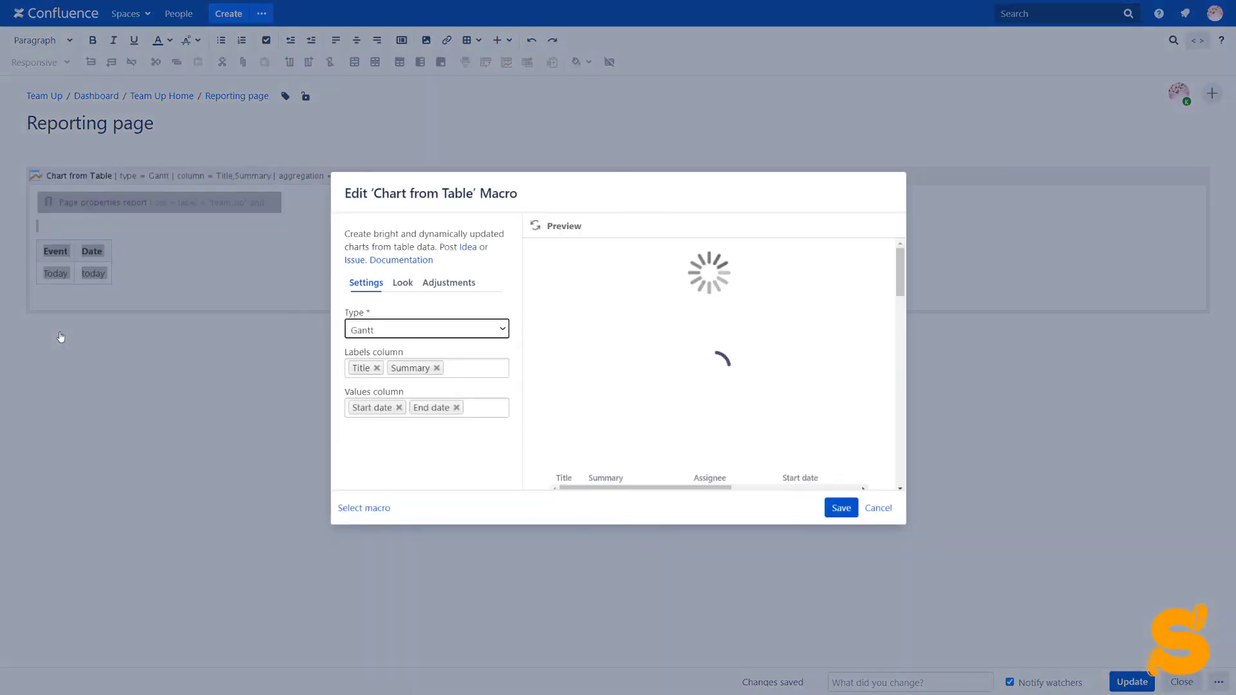
{"action": "left_click", "coordinate": [458, 364]}
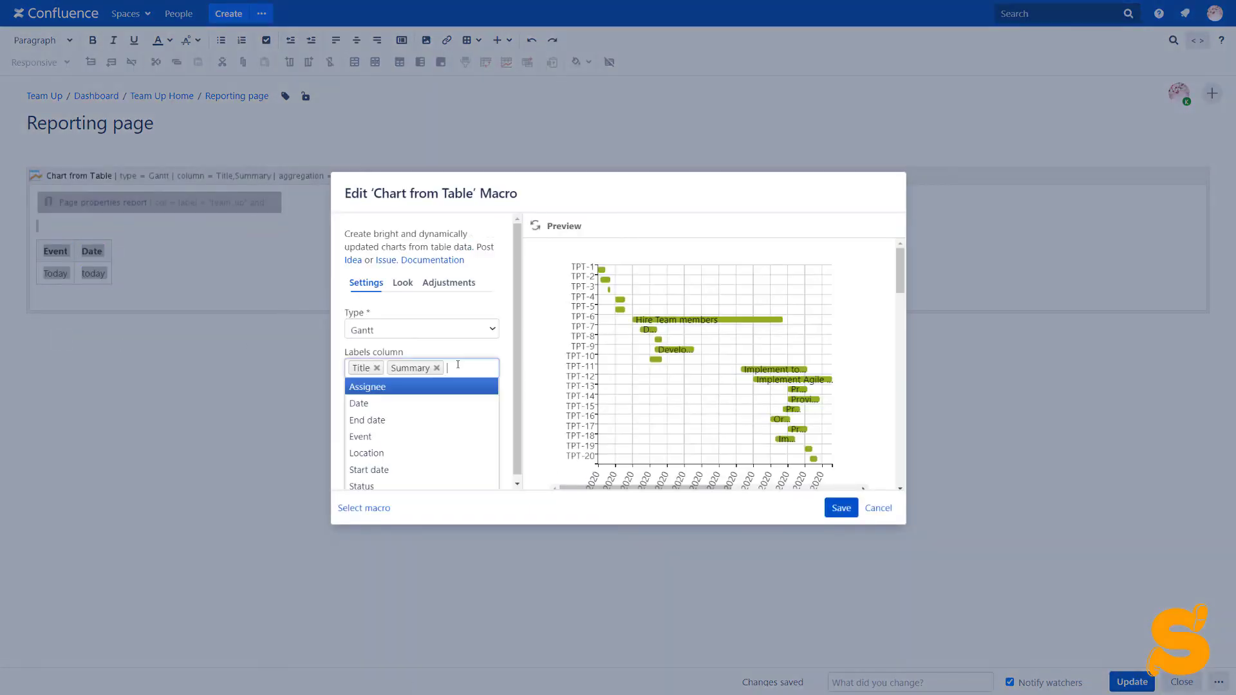
{"action": "left_click", "coordinate": [428, 433]}
{"action": "left_click", "coordinate": [474, 427]}
{"action": "left_click", "coordinate": [449, 460]}
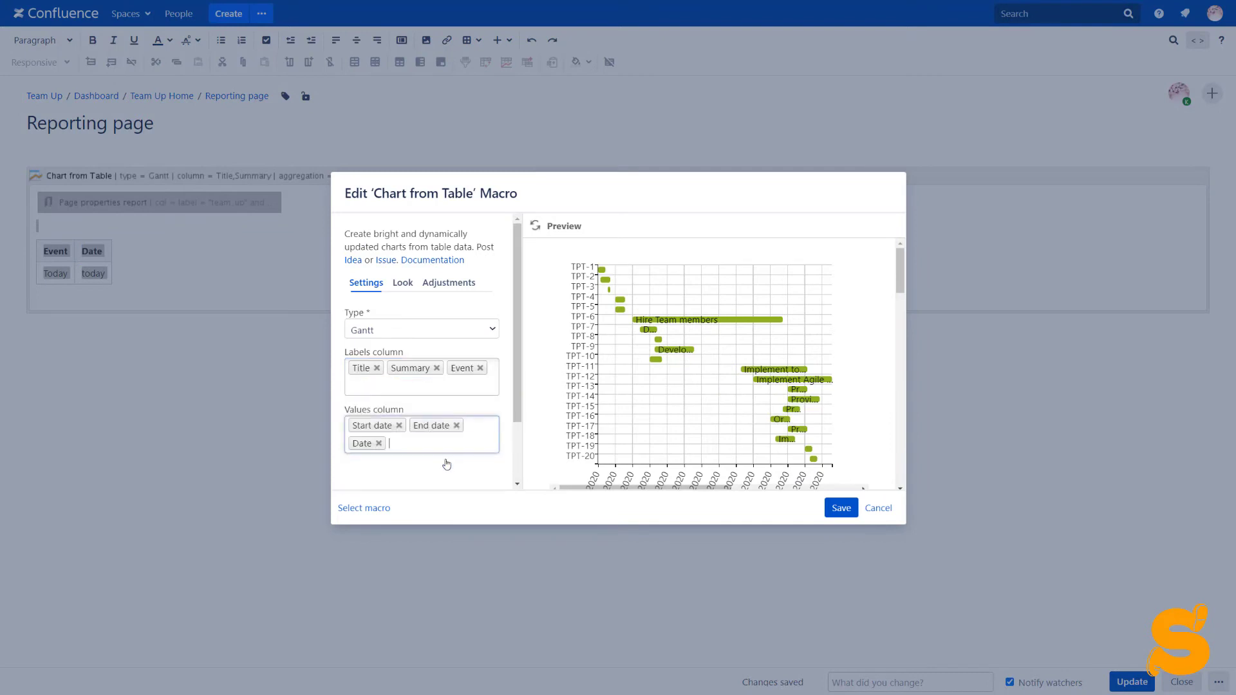
{"action": "left_click", "coordinate": [838, 508]}
{"action": "left_click", "coordinate": [1133, 677]}
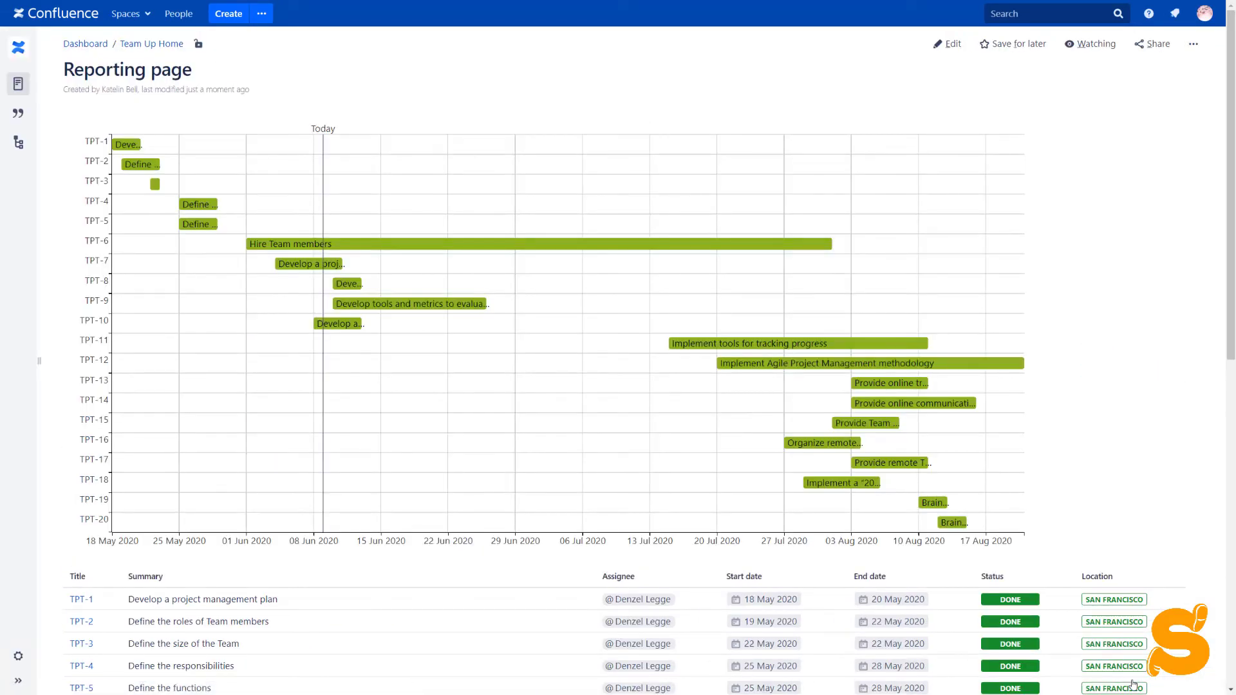
- Add Assignee to the Gantt chart's label columns and drag it to the front
{"action": "mouse_move", "coordinate": [711, 335]}
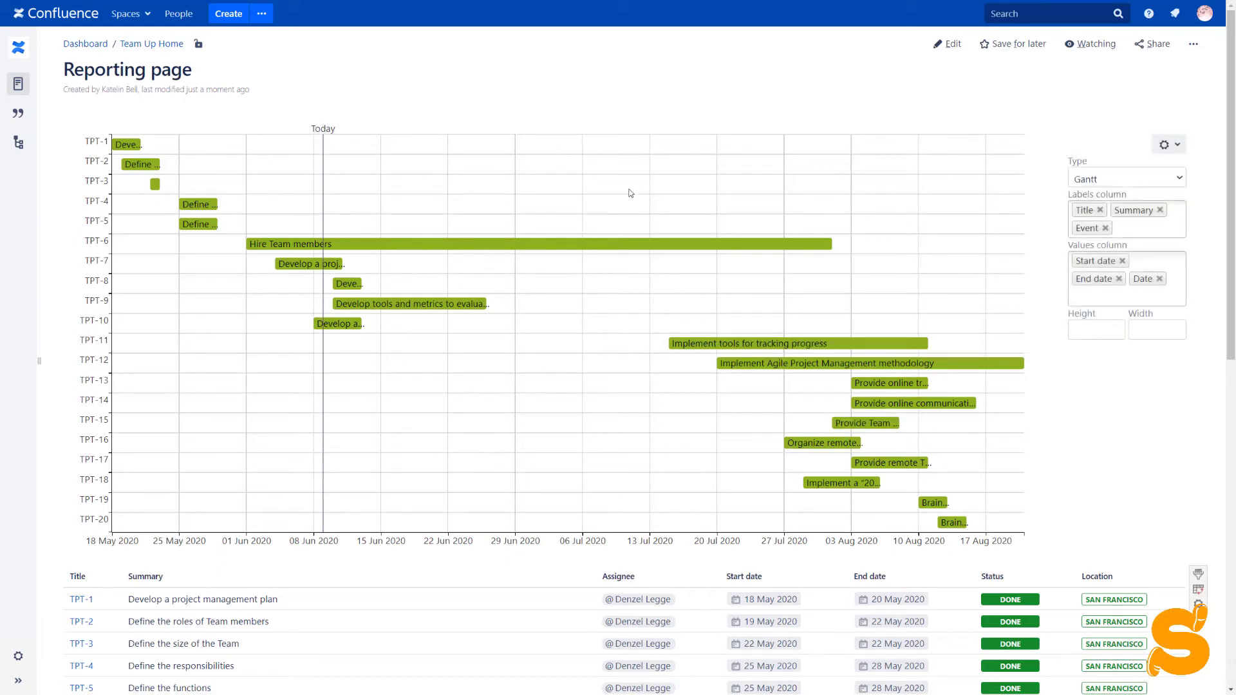
{"action": "scroll", "coordinate": [560, 446], "scroll_direction": "down", "scroll_amount": 3}
{"action": "scroll", "coordinate": [560, 445], "scroll_direction": "up", "scroll_amount": 3}
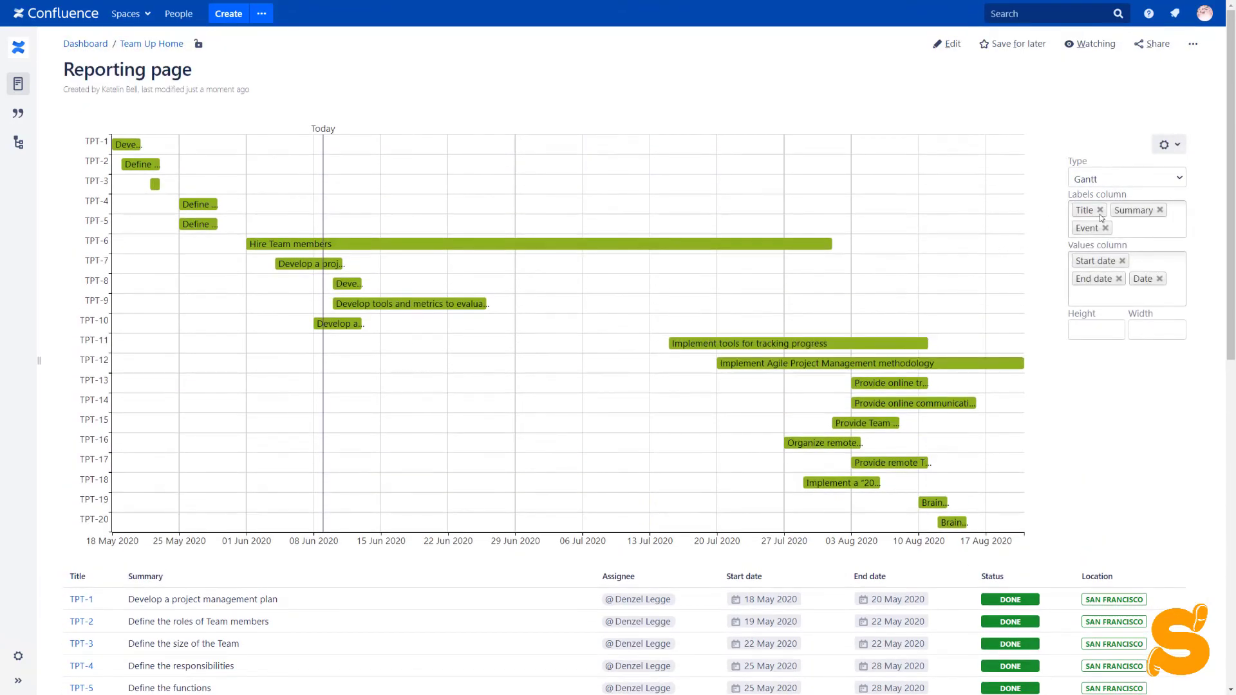
{"action": "left_click", "coordinate": [1133, 227]}
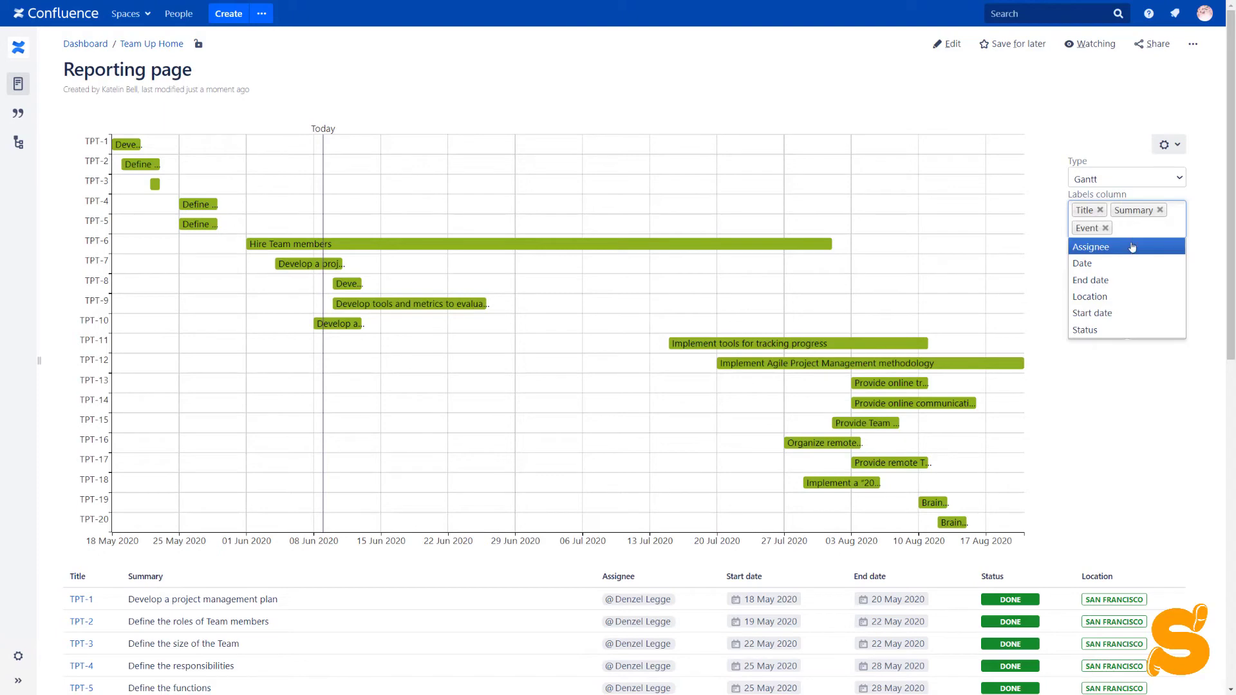
{"action": "left_click", "coordinate": [1132, 248]}
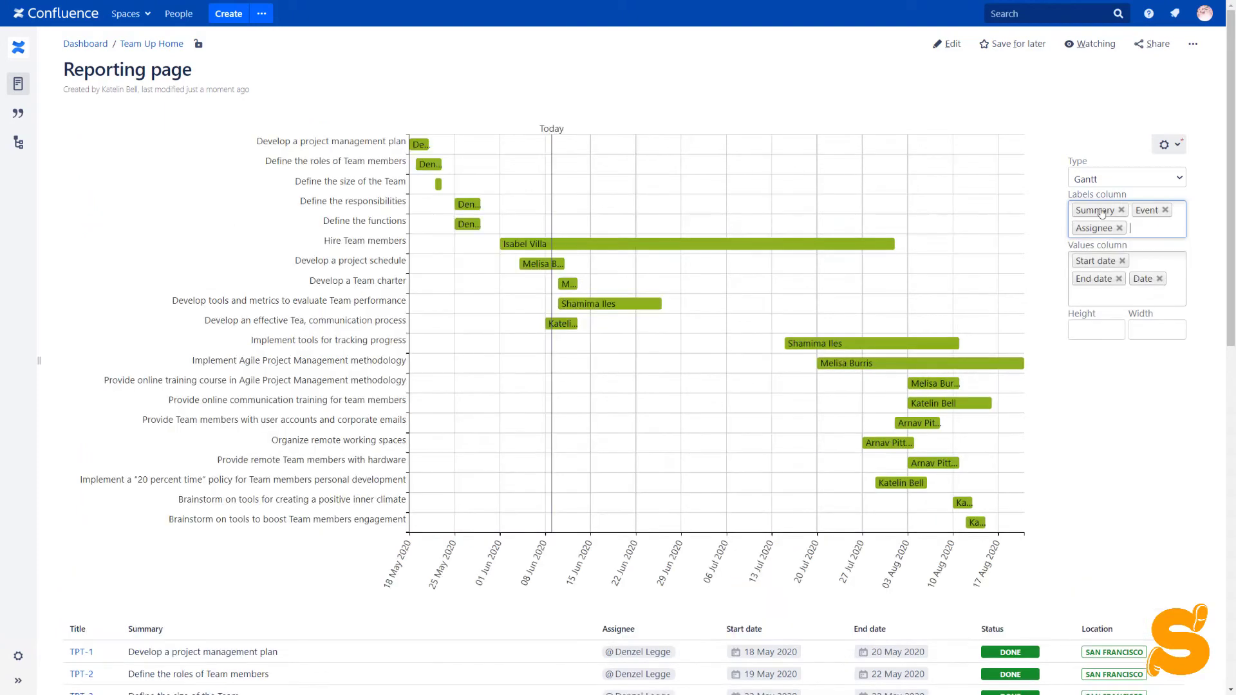
{"action": "left_click_drag", "start_coordinate": [1110, 227], "coordinate": [1103, 206]}
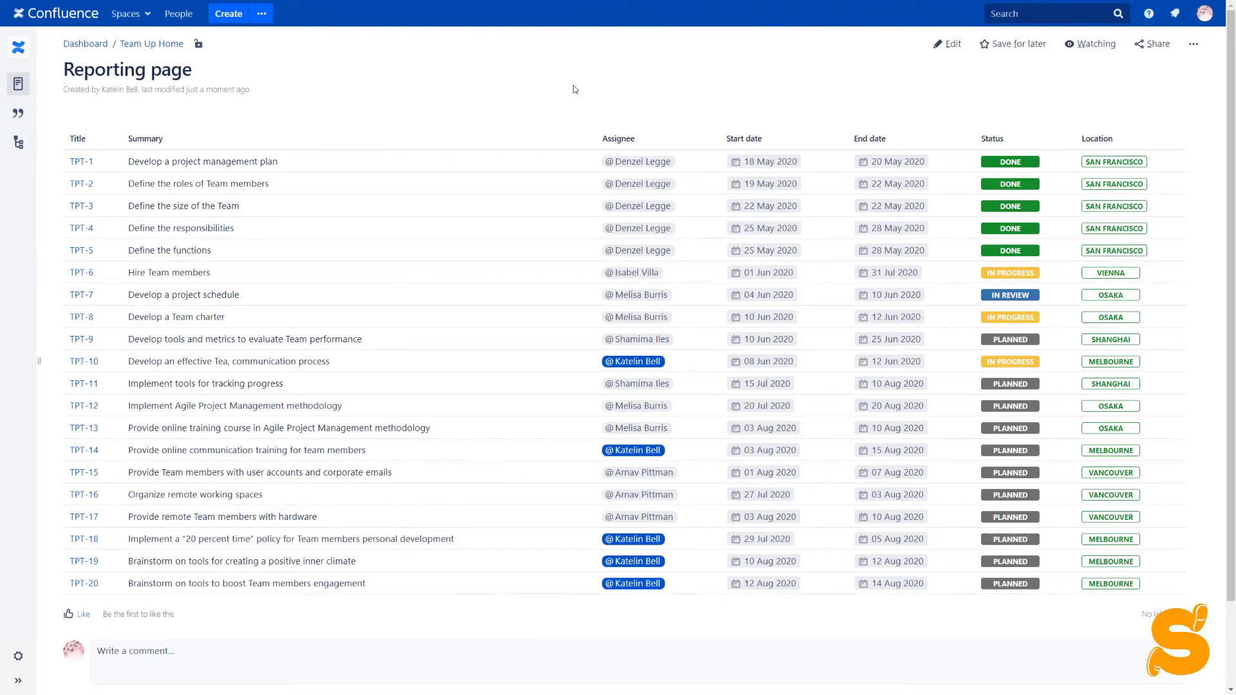
- Create a pivot table counting tasks by Status: 11 PLANNED, 5 DONE, 3 IN PROGRESS, 1 IN REVIEW
{"action": "mouse_move", "coordinate": [839, 214]}
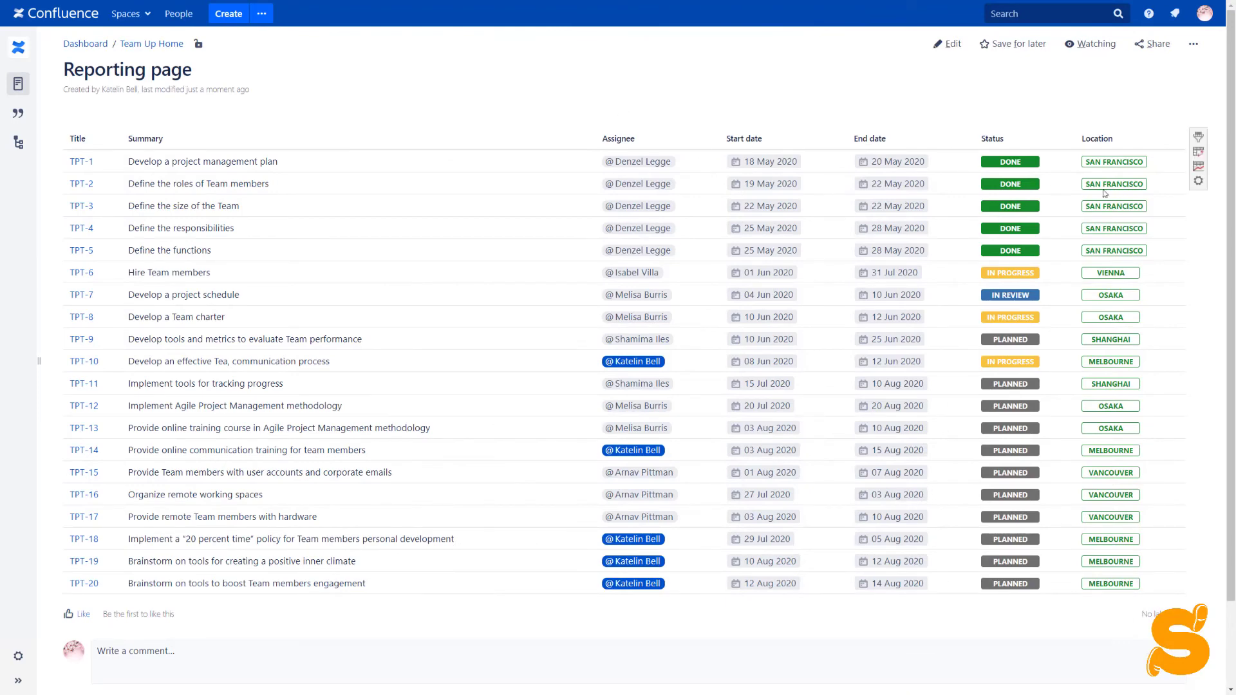
{"action": "left_click", "coordinate": [1198, 153]}
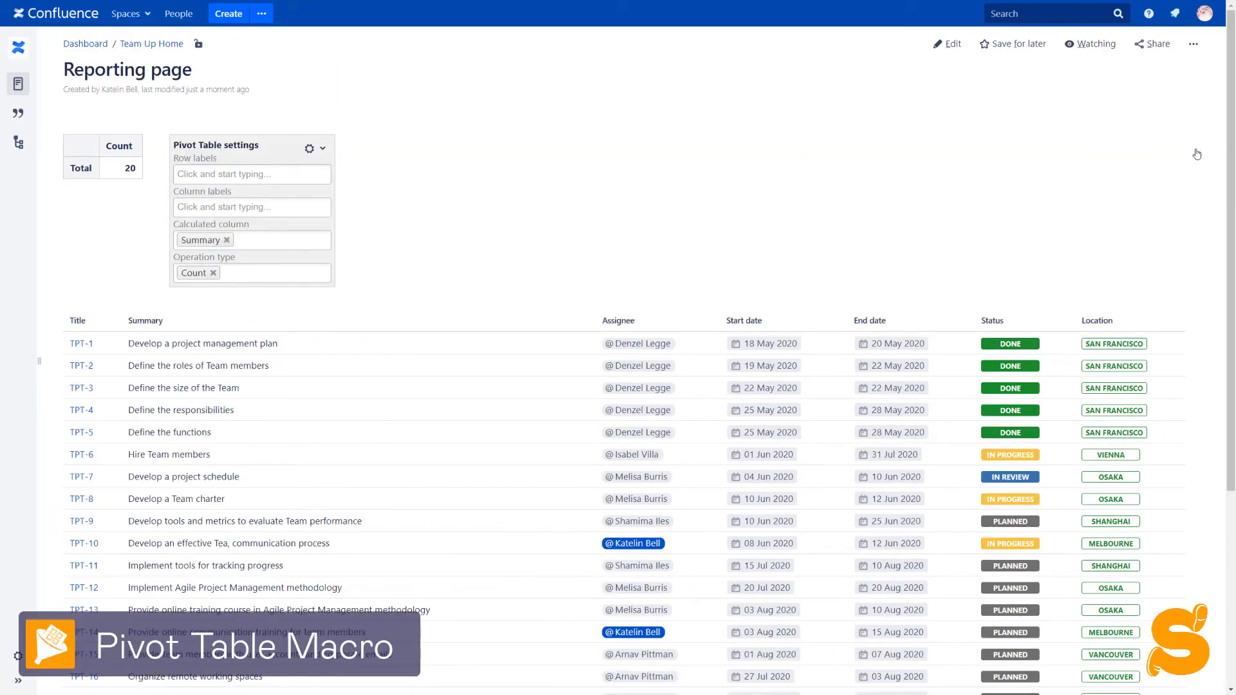
{"action": "left_click", "coordinate": [235, 176]}
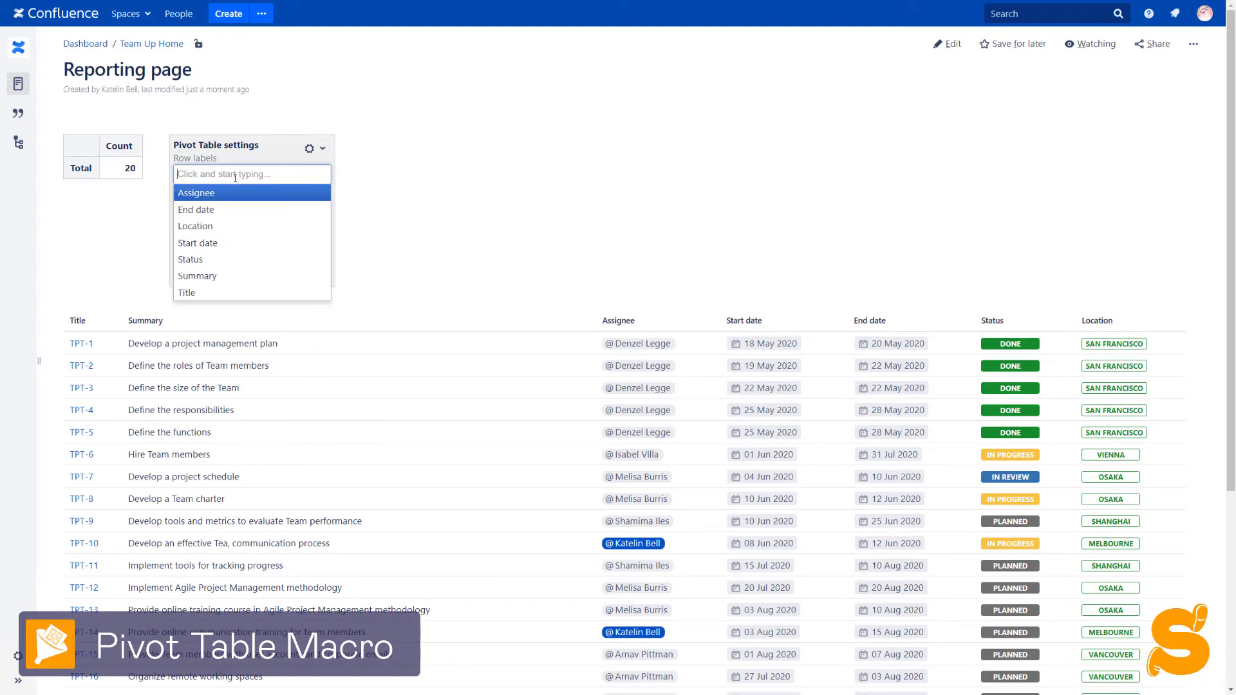
{"action": "left_click", "coordinate": [220, 261]}
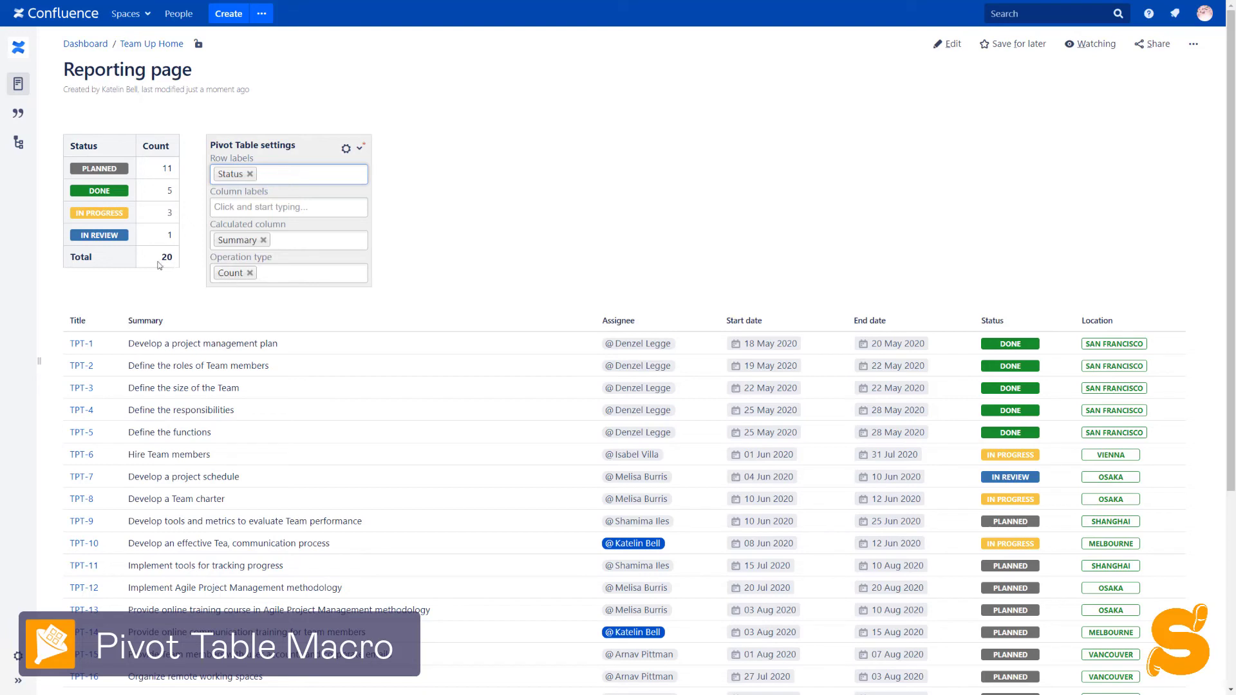
{"action": "mouse_move", "coordinate": [118, 261]}
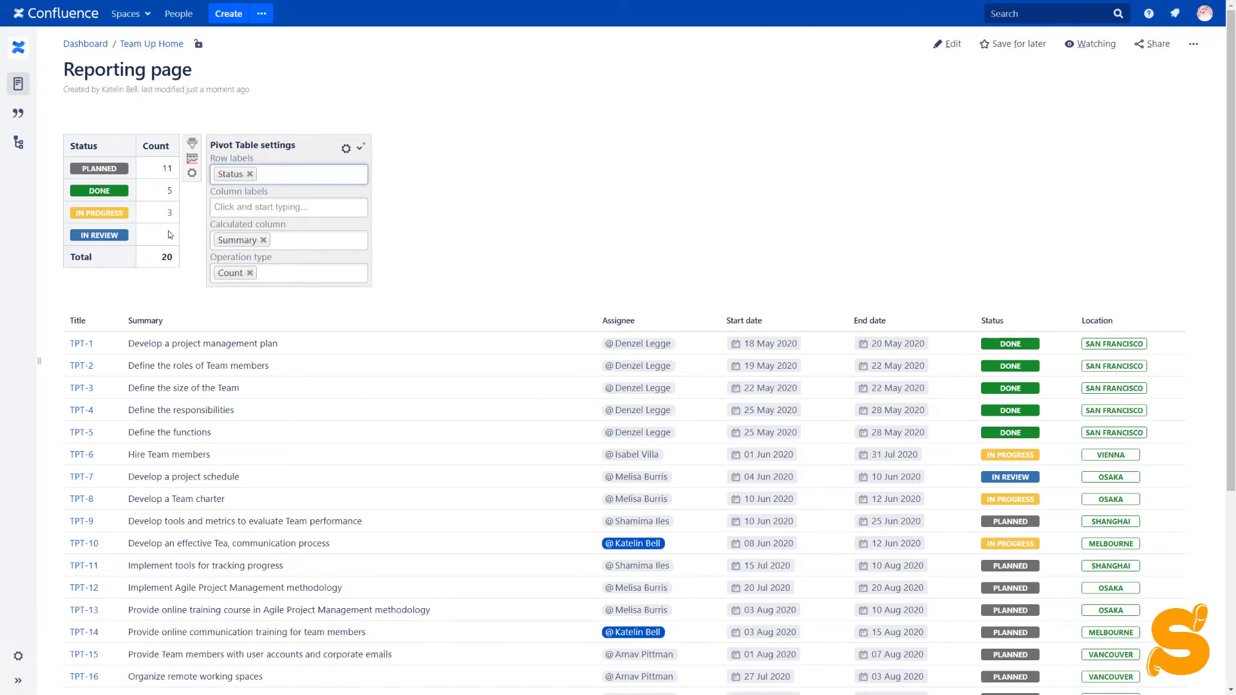
{"action": "left_click", "coordinate": [347, 148]}
{"action": "left_click", "coordinate": [346, 148]}
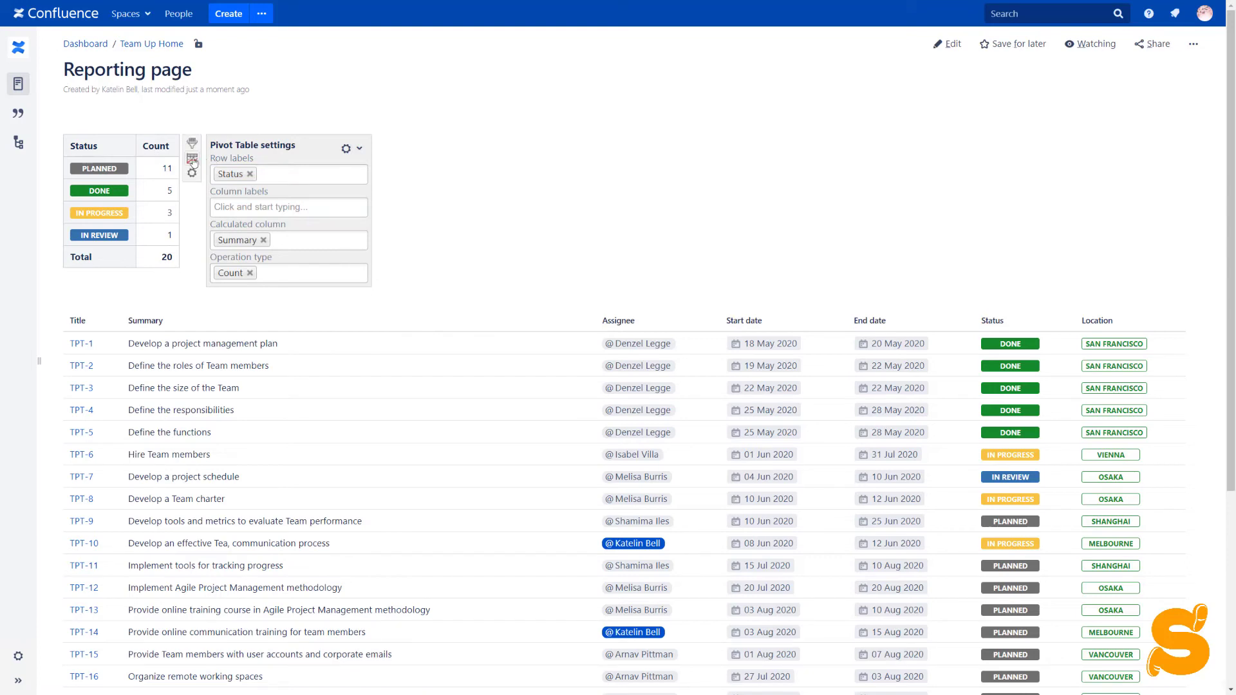
- Create a chart from the pivot table counts and switch its type from pie to bar
{"action": "left_click", "coordinate": [193, 162]}
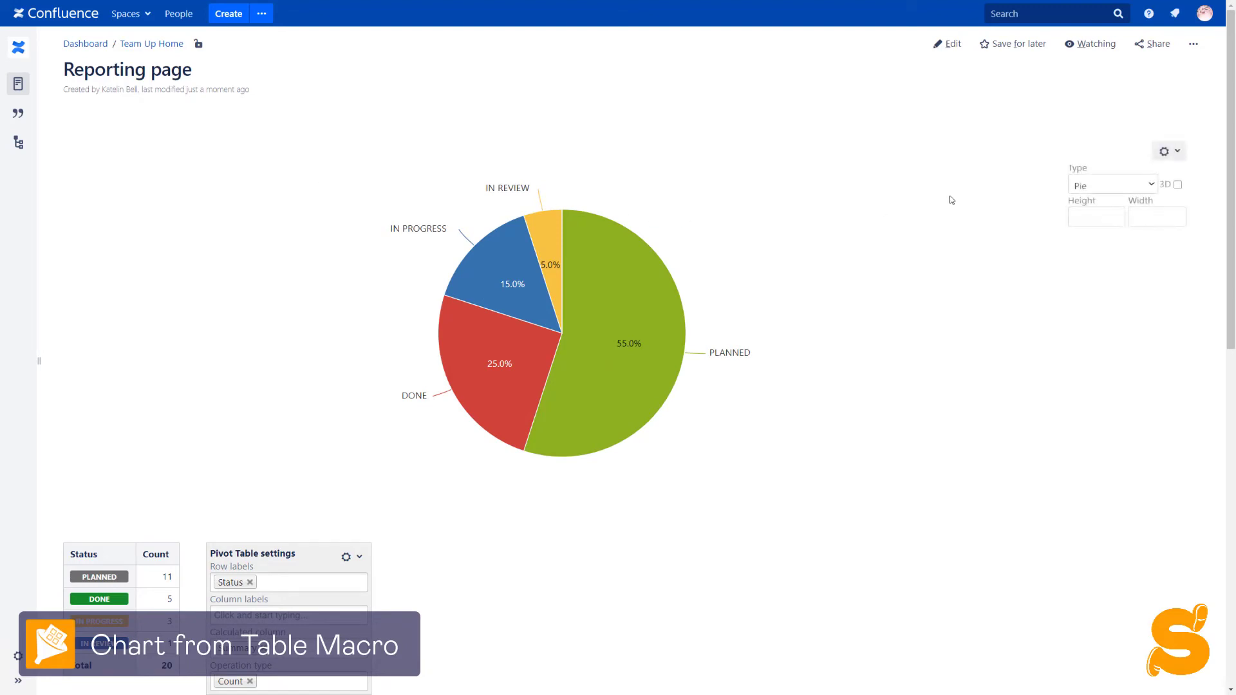
{"action": "left_click", "coordinate": [1096, 187]}
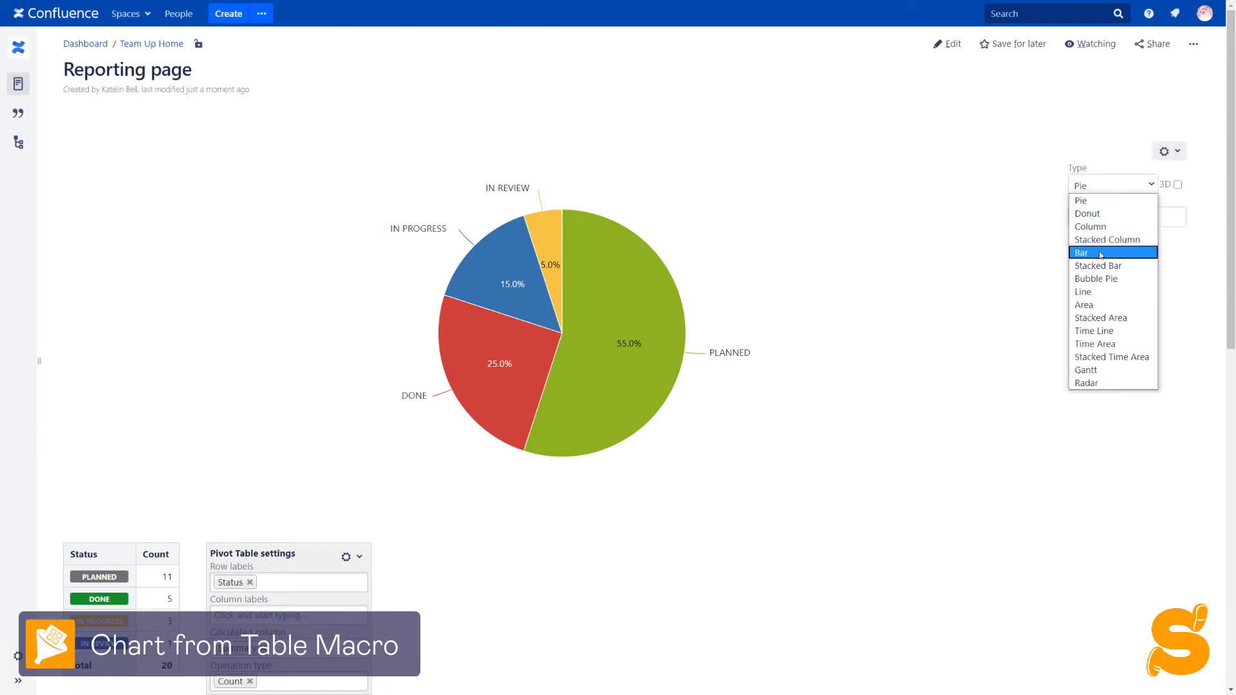
{"action": "left_click", "coordinate": [1101, 254]}
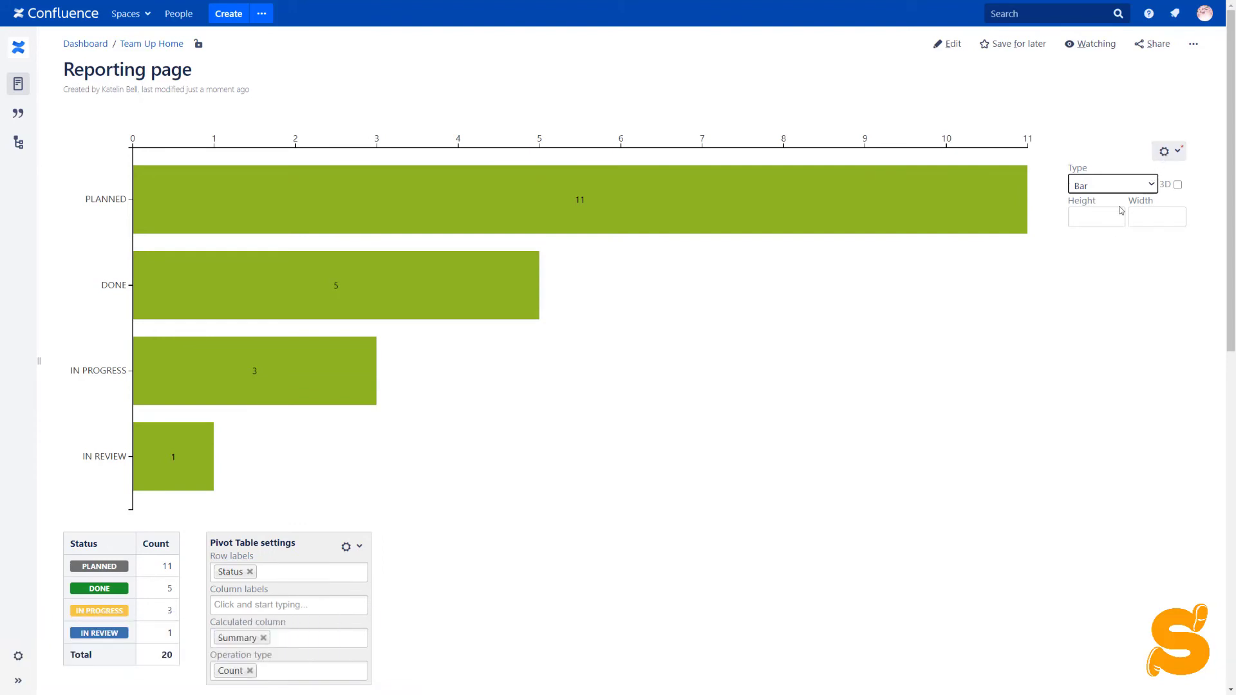
- Size the bar chart to height 300 and width 600, then save it to the page
{"action": "left_click", "coordinate": [1093, 216]}
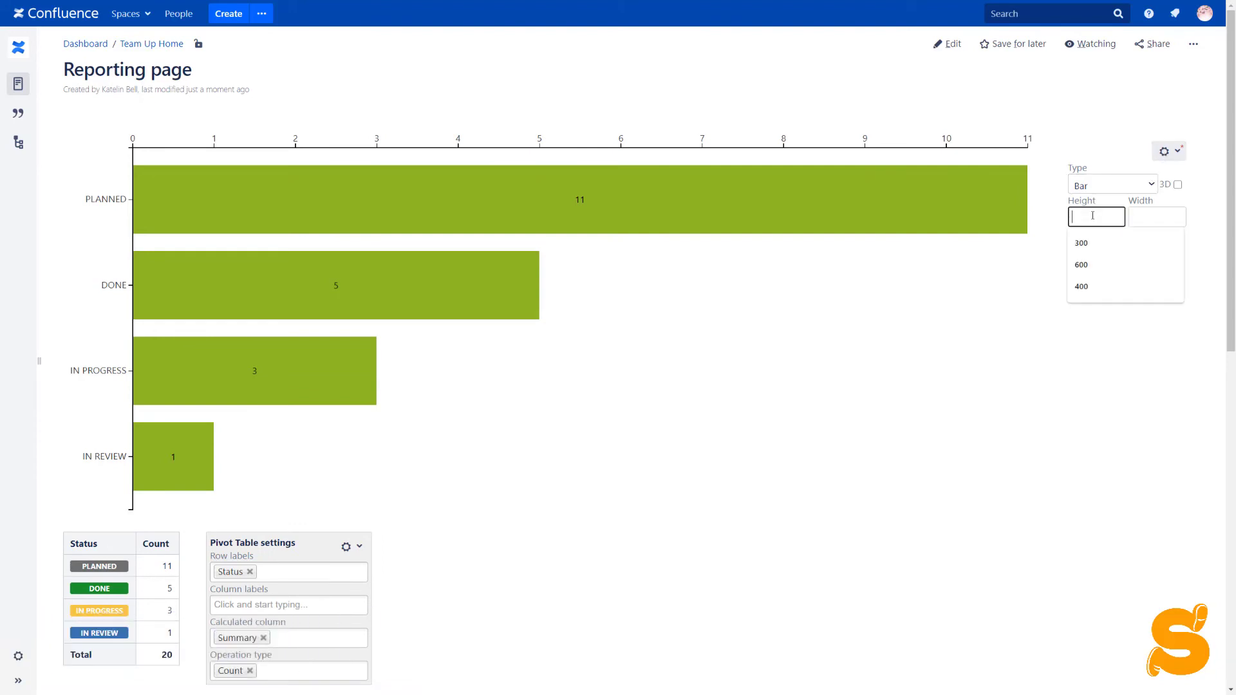
{"action": "left_click", "coordinate": [1095, 250]}
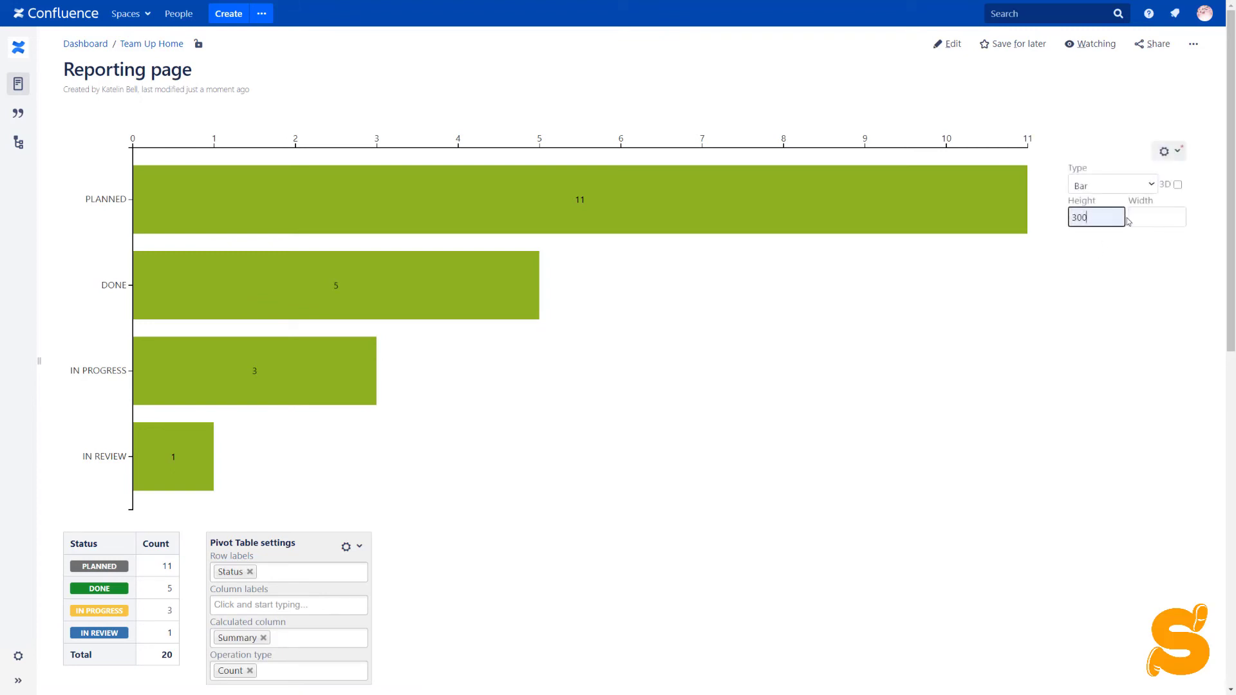
{"action": "left_click", "coordinate": [1144, 217]}
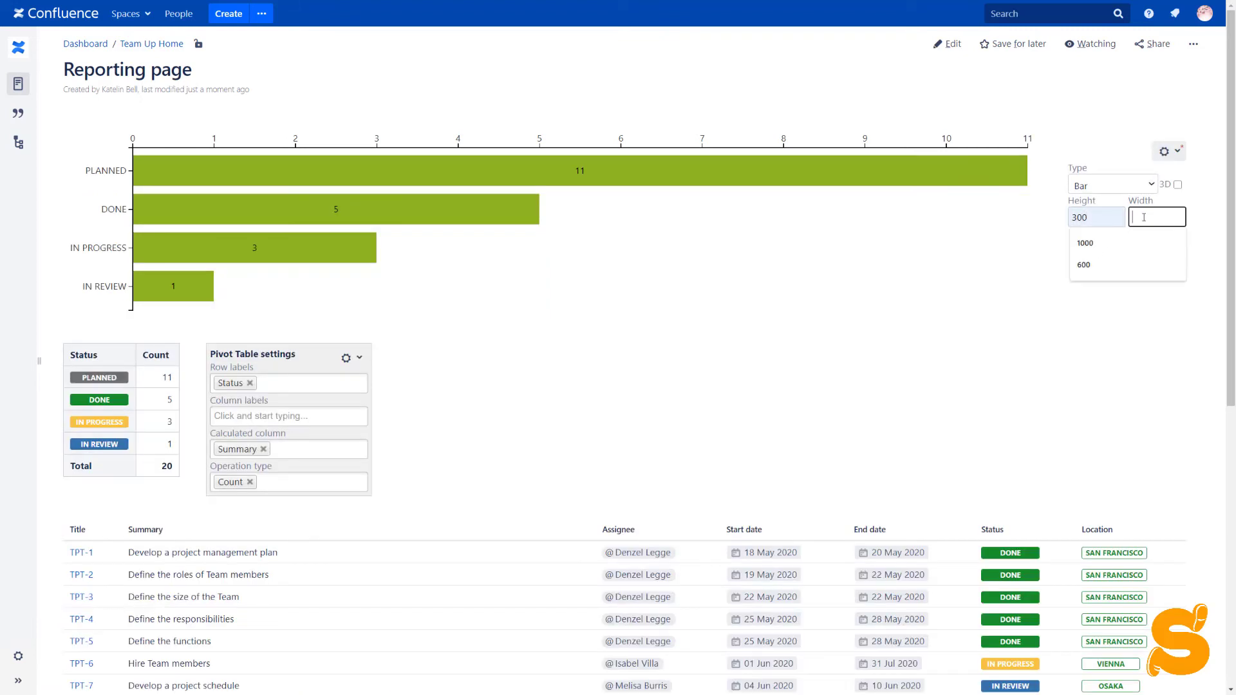
{"action": "left_click", "coordinate": [1126, 264]}
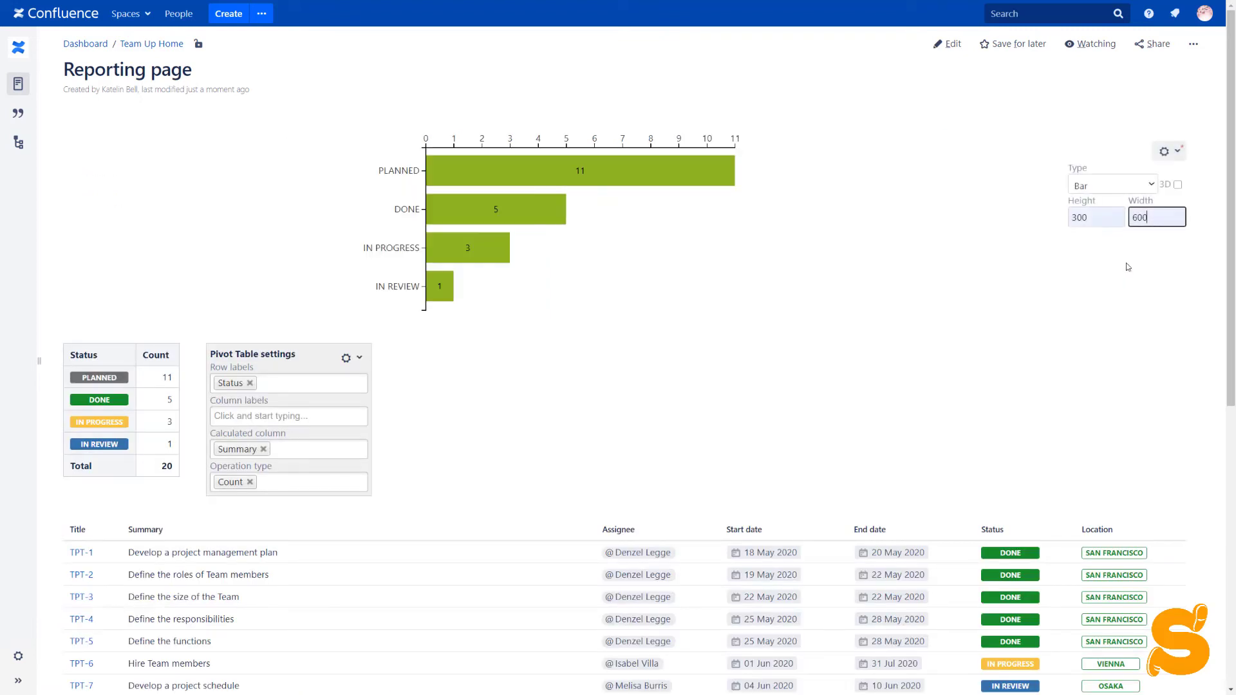
{"action": "left_click", "coordinate": [1169, 151]}
{"action": "left_click", "coordinate": [1150, 173]}
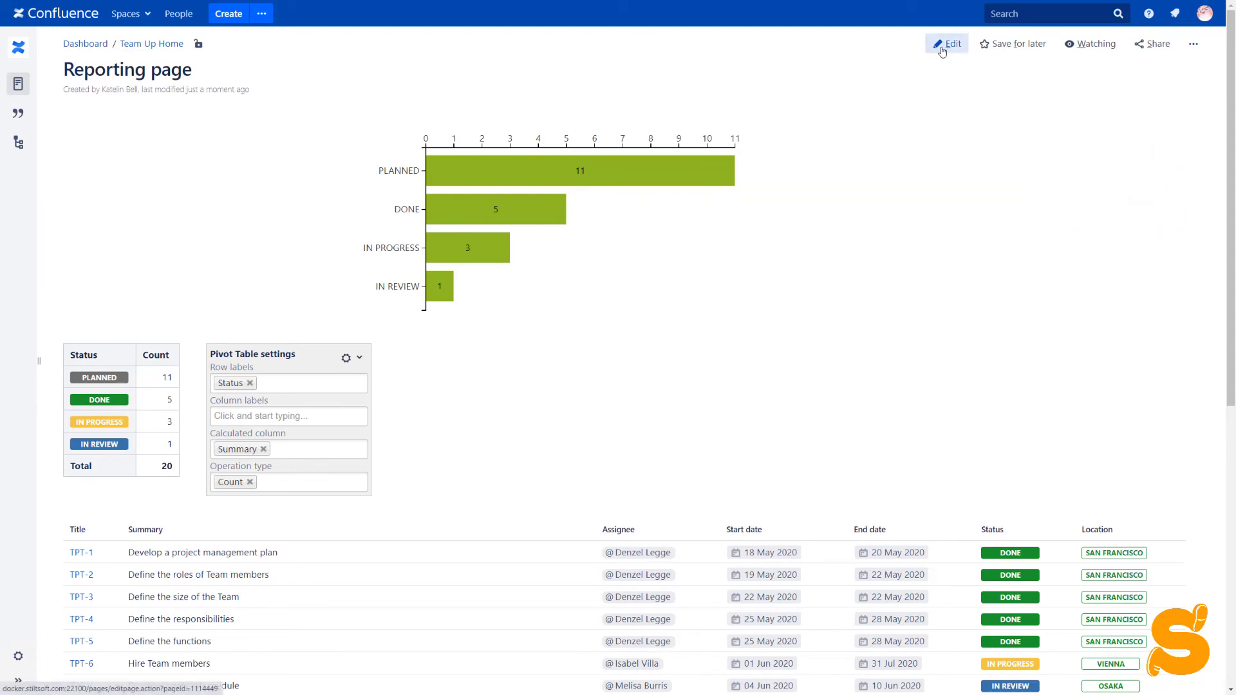
- Edit the Reporting page and open the pivot table macro's display options
{"action": "left_click", "coordinate": [944, 44]}
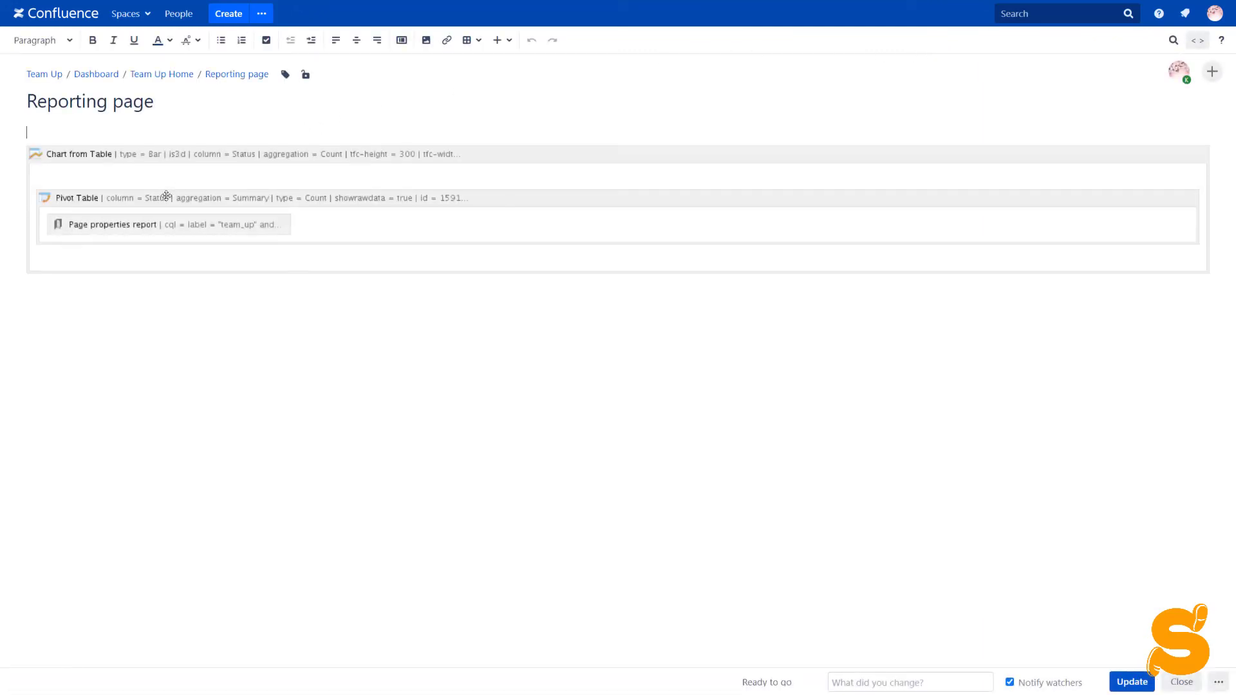
{"action": "left_click", "coordinate": [107, 225]}
{"action": "left_click", "coordinate": [61, 268]}
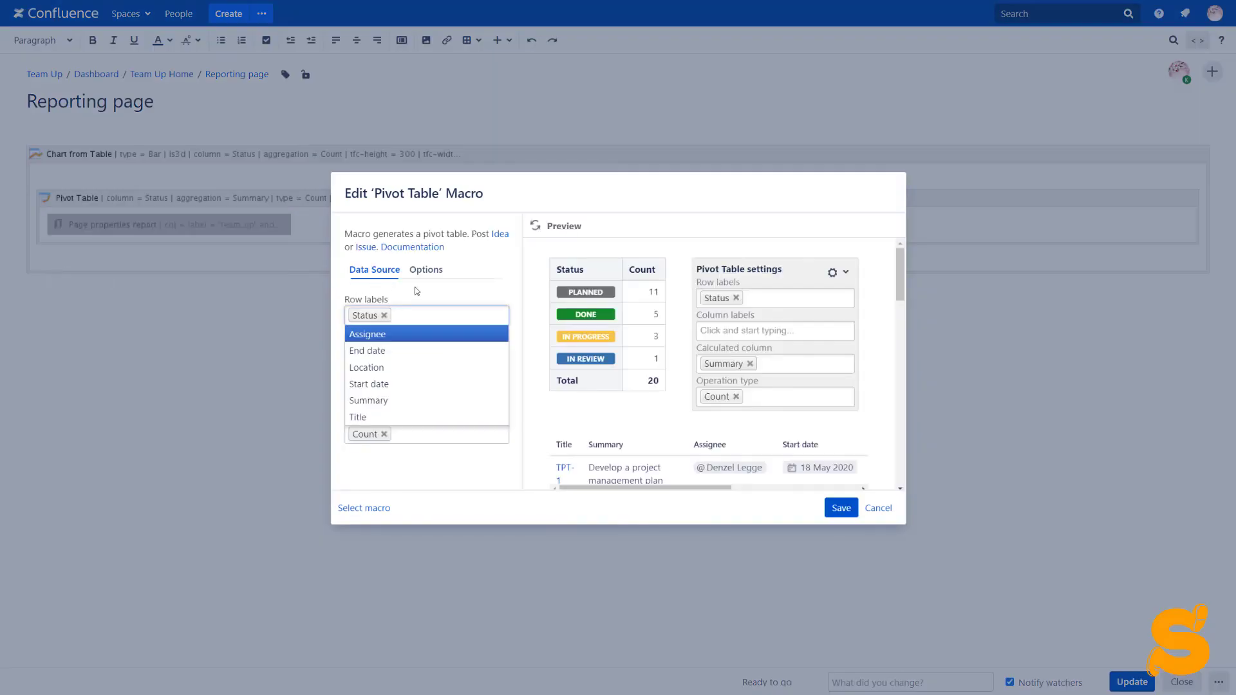
{"action": "left_click", "coordinate": [424, 285]}
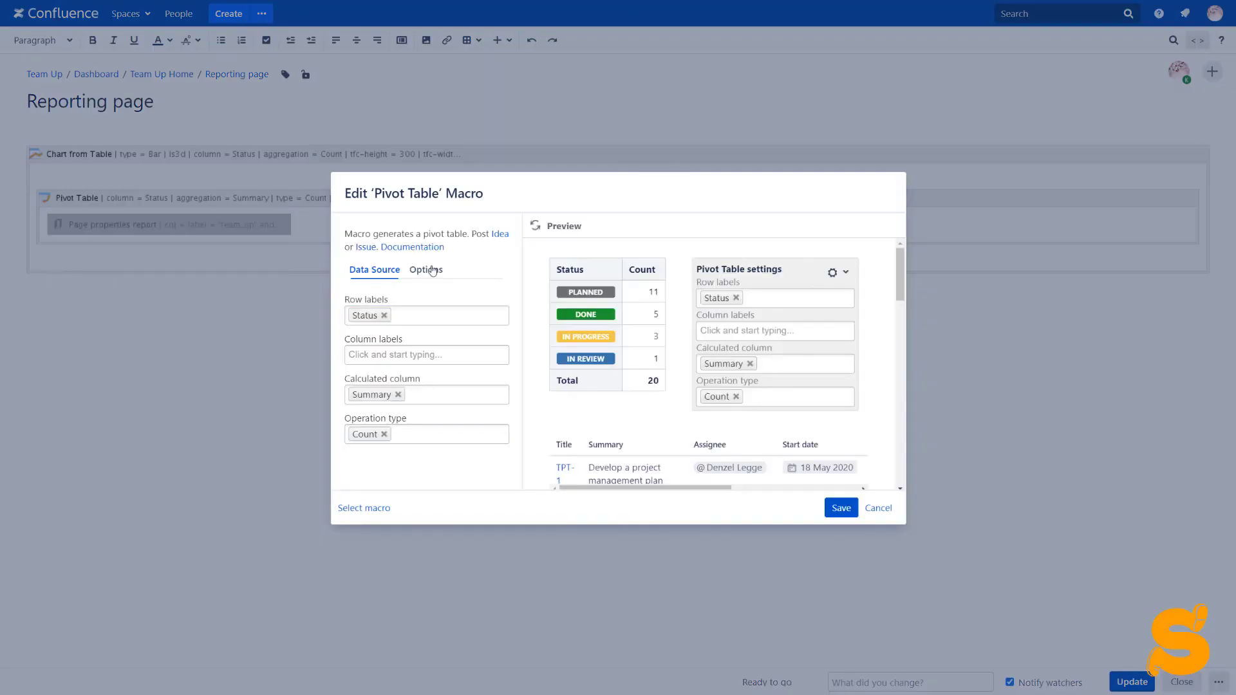
{"action": "left_click", "coordinate": [427, 270]}
- Show values as Number (Percentage), hide the control panel, refresh the preview and save
{"action": "scroll", "coordinate": [442, 303], "scroll_direction": "down", "scroll_amount": 5}
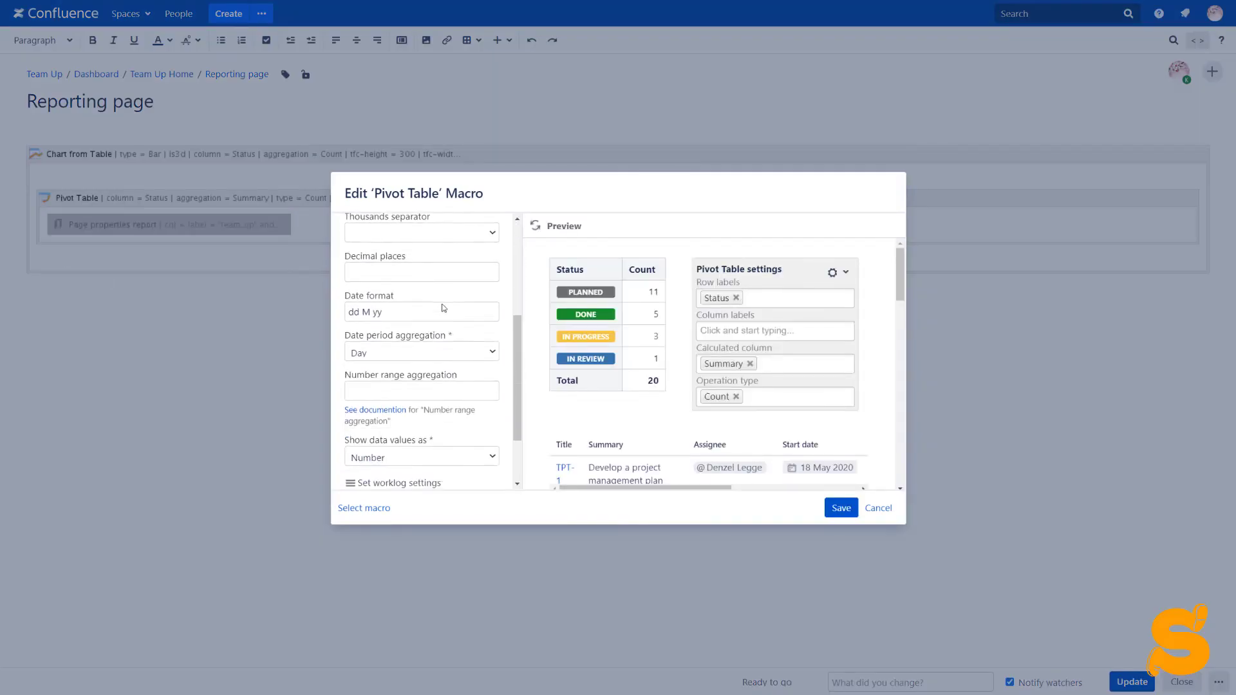
{"action": "scroll", "coordinate": [443, 308], "scroll_direction": "down", "scroll_amount": 1}
{"action": "left_click", "coordinate": [441, 377]}
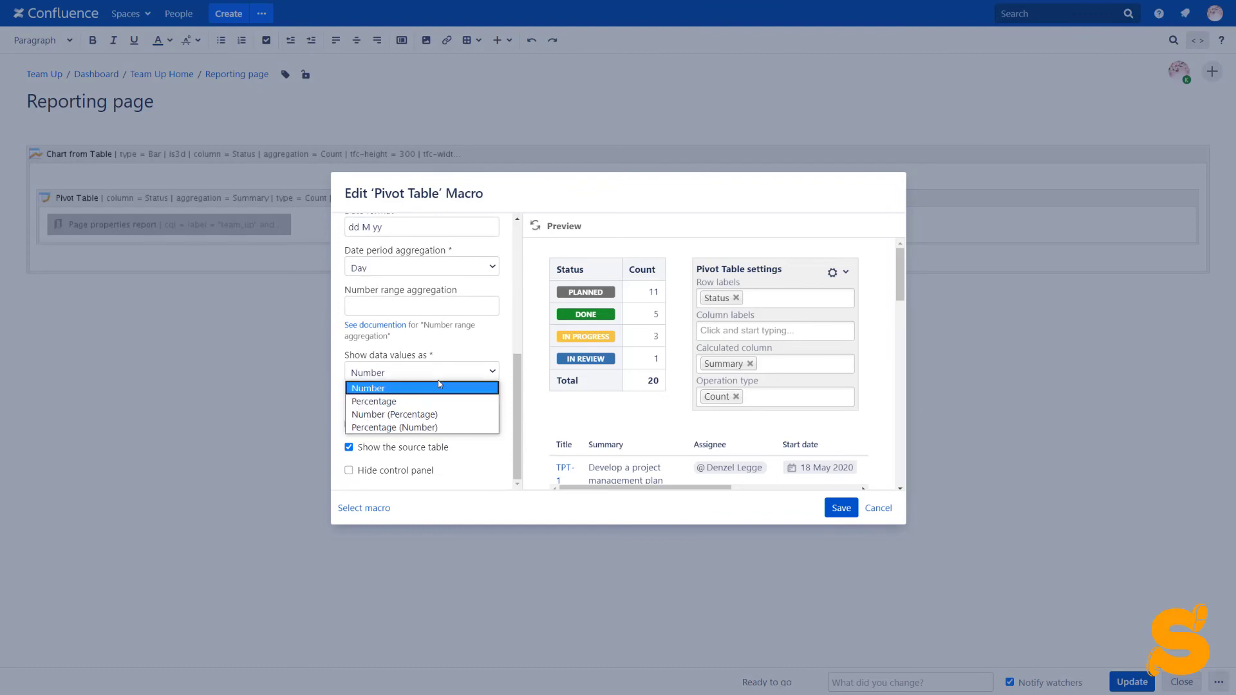
{"action": "left_click", "coordinate": [399, 415]}
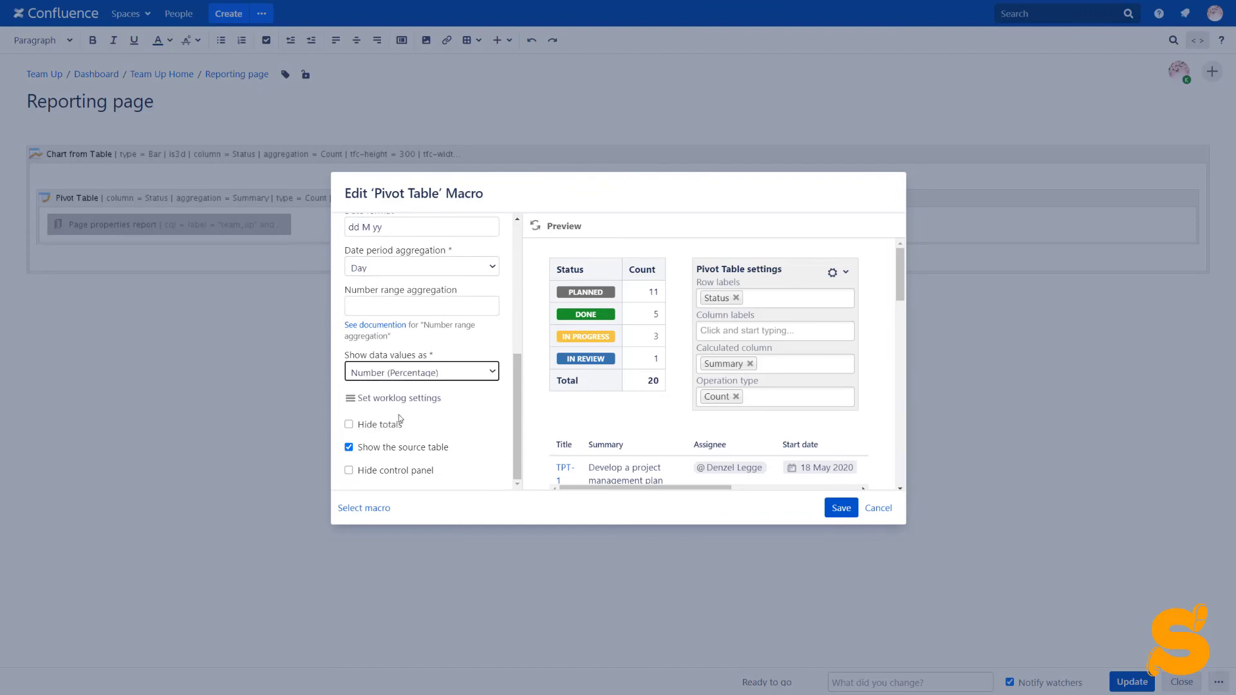
{"action": "left_click", "coordinate": [349, 471]}
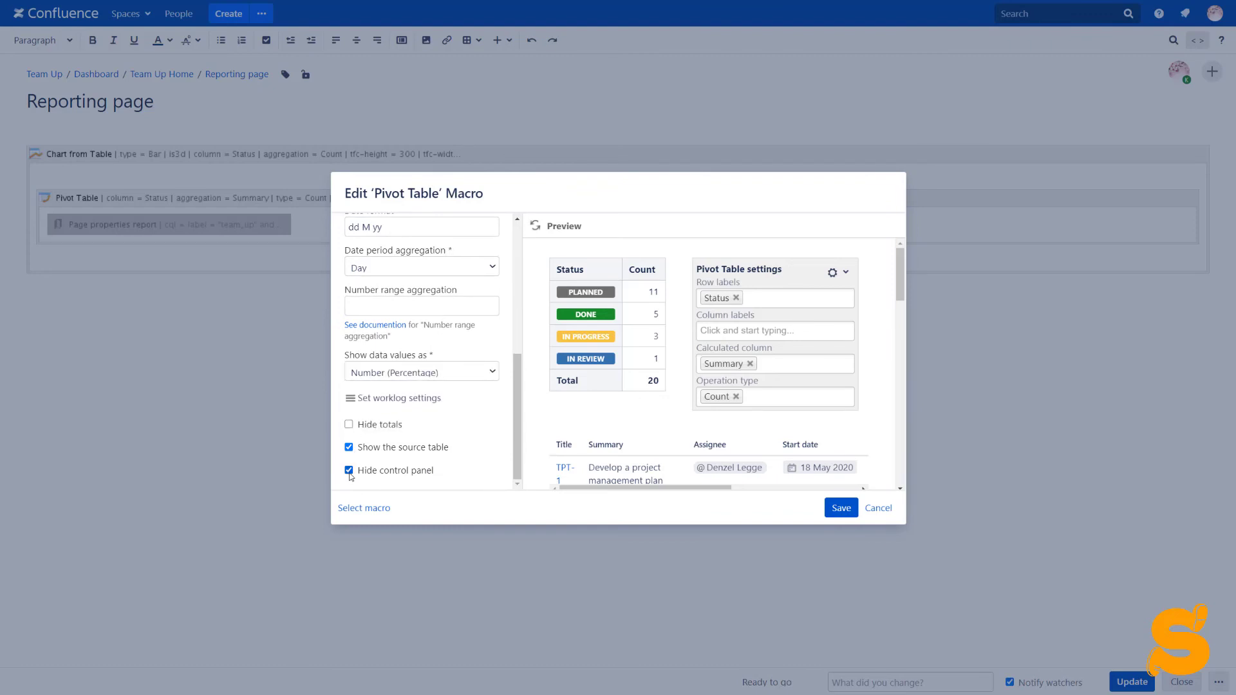
{"action": "left_click", "coordinate": [537, 226]}
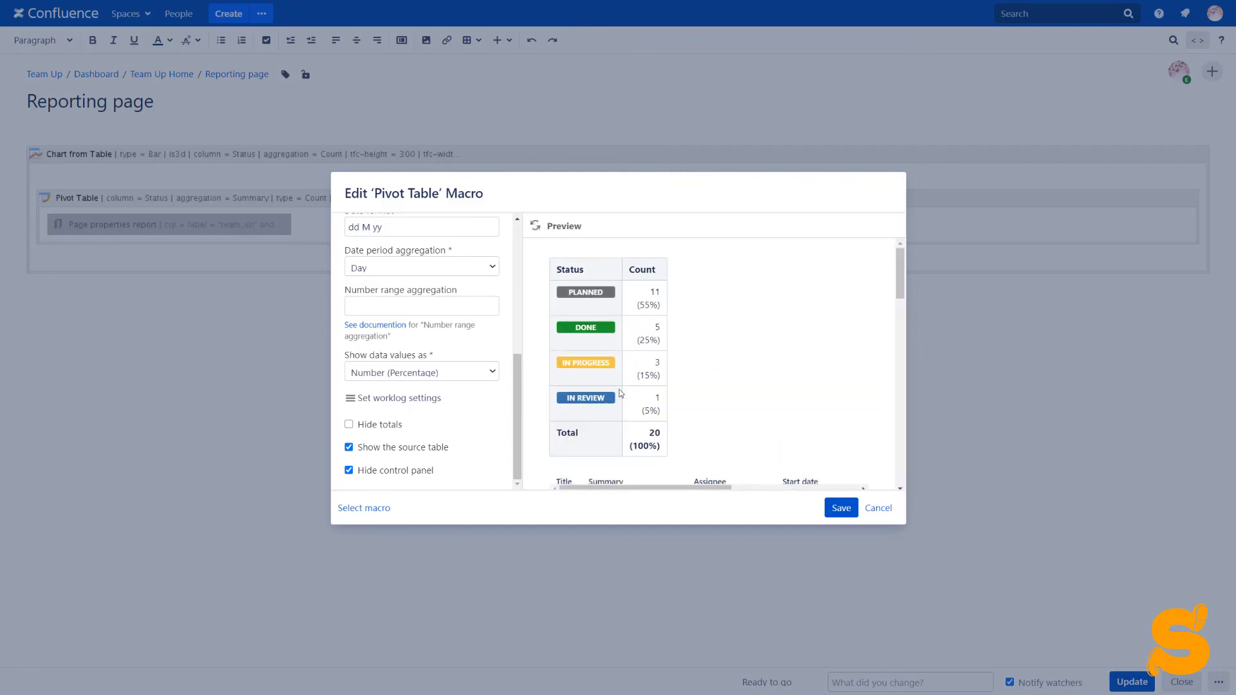
{"action": "left_click", "coordinate": [837, 509]}
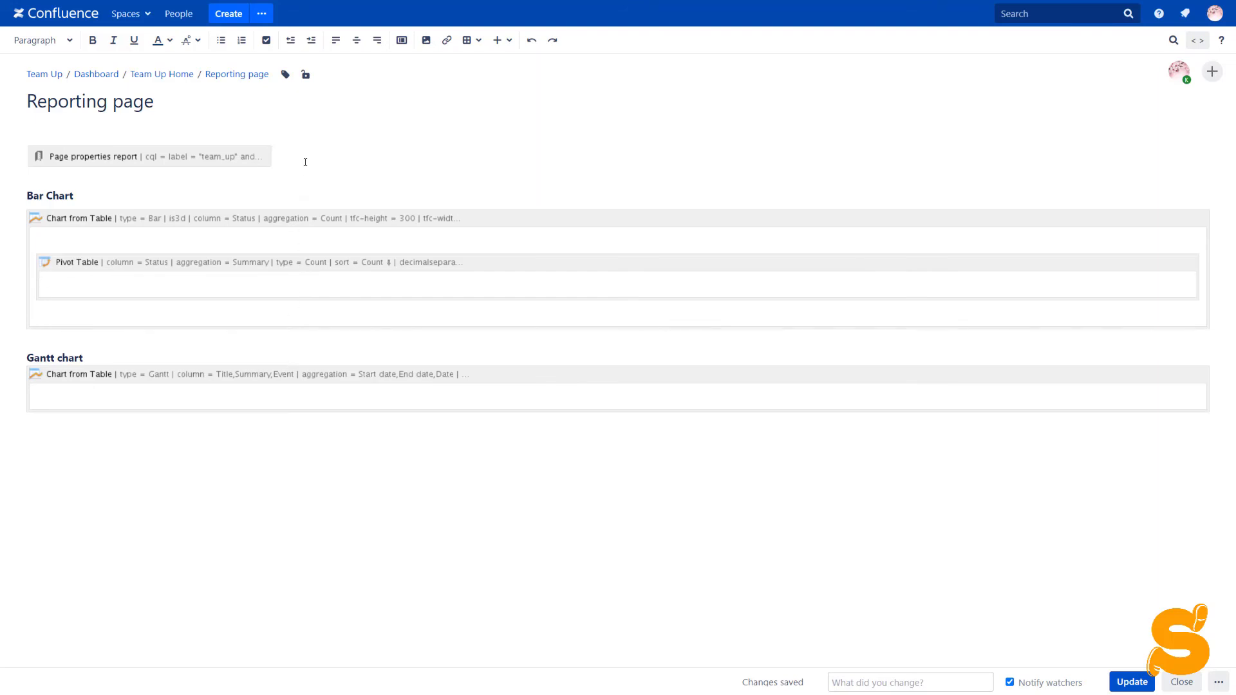
- Add a Table Excerpt named 'source' and move the Page properties report inside it
{"action": "key", "text": "Return"}
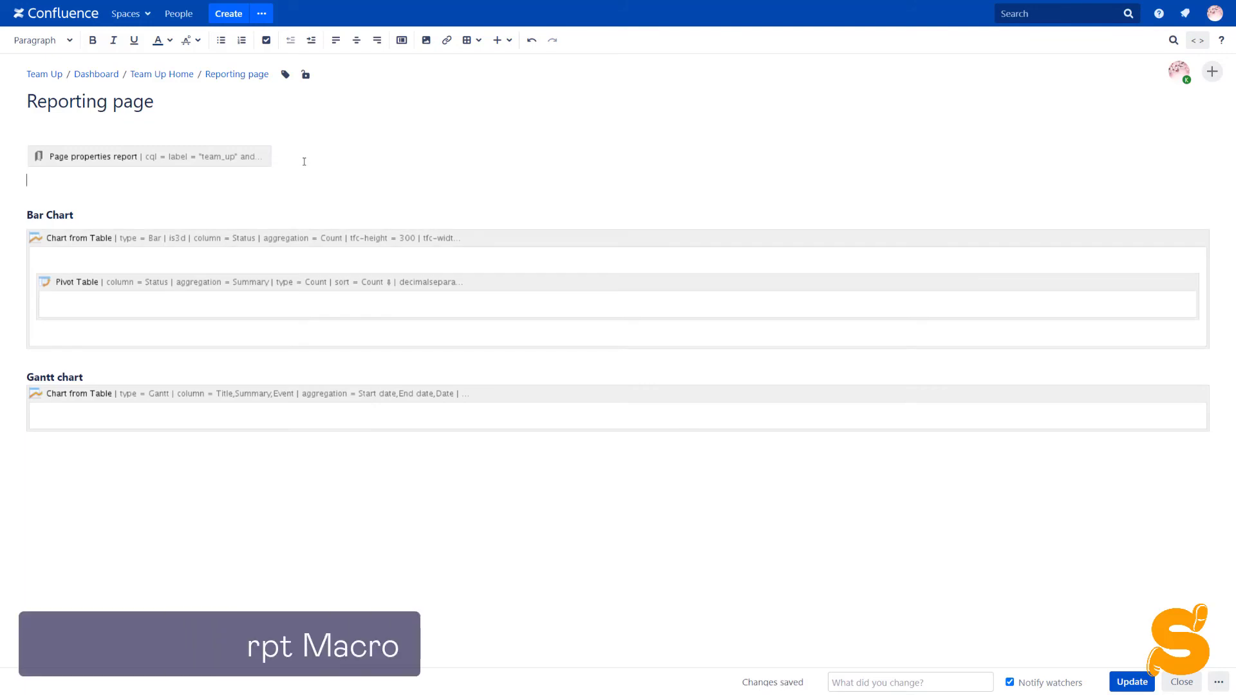
{"action": "type", "text": "{exc"}
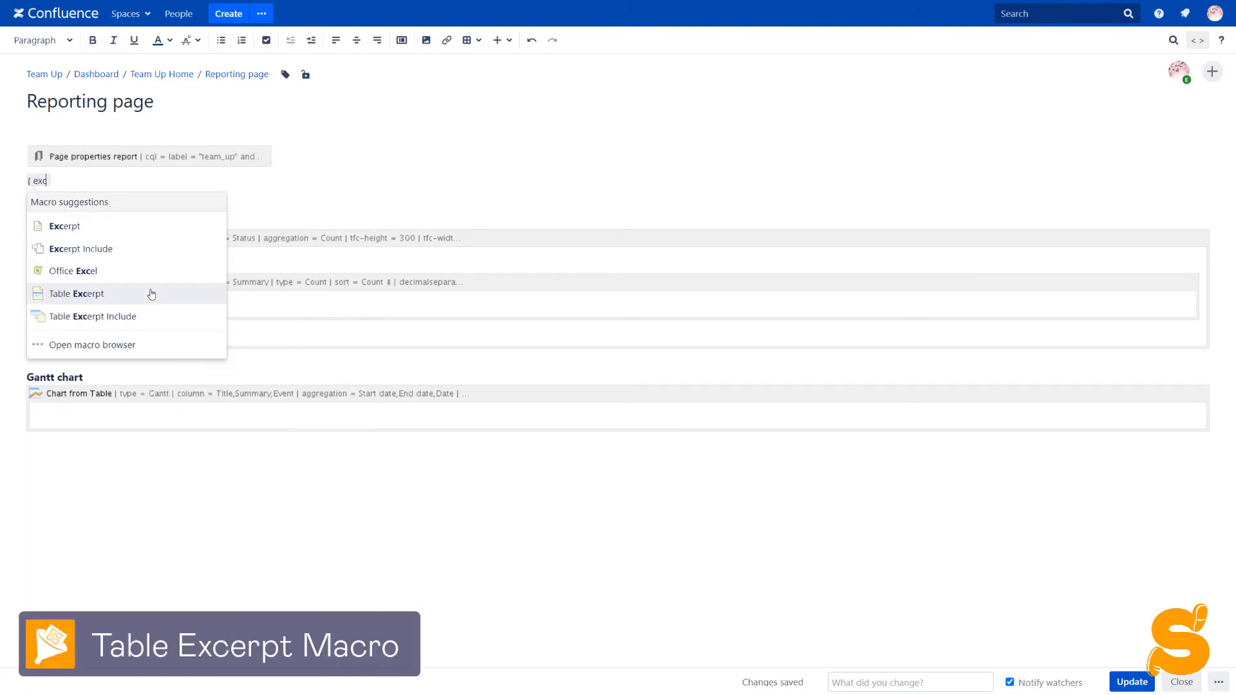
{"action": "left_click", "coordinate": [150, 293]}
{"action": "type", "text": "so"}
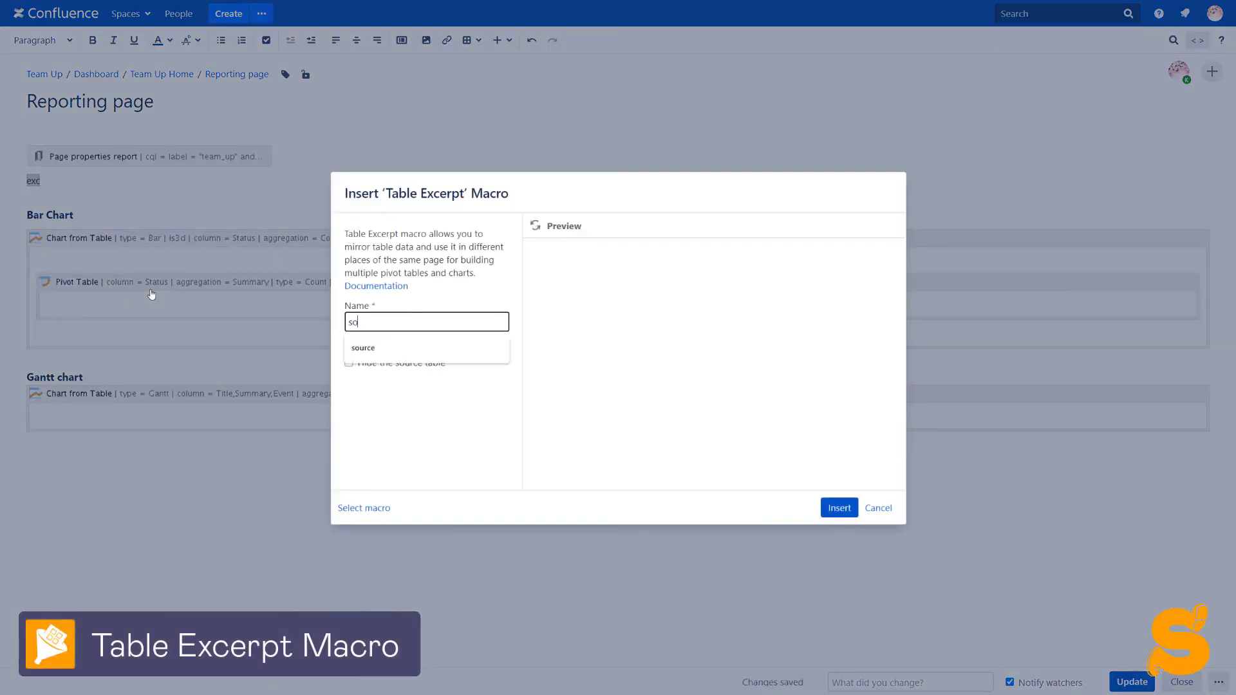
{"action": "type", "text": "urce"}
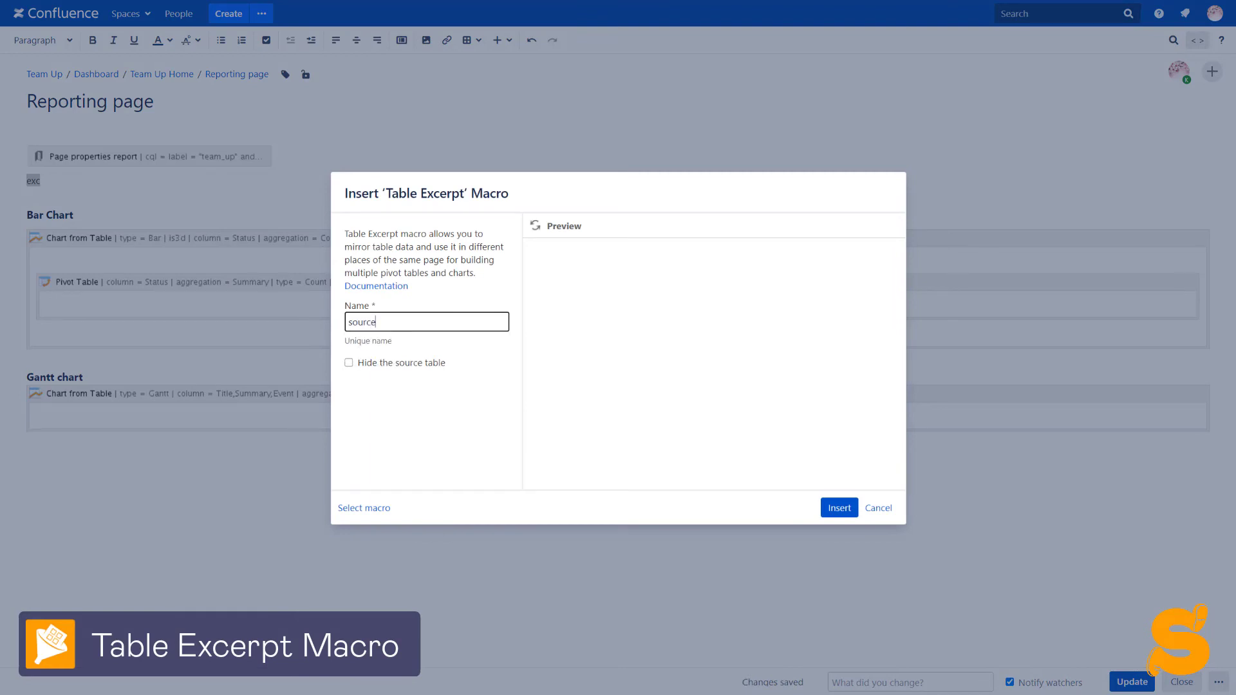
{"action": "left_click", "coordinate": [832, 509]}
{"action": "left_click", "coordinate": [147, 156]}
{"action": "left_click_drag", "start_coordinate": [147, 155], "coordinate": [155, 196]}
- Insert a Table Excerpt Include of 'source' into the Pivot Table and paste a copy into the Gantt chart
{"action": "left_click", "coordinate": [121, 356]}
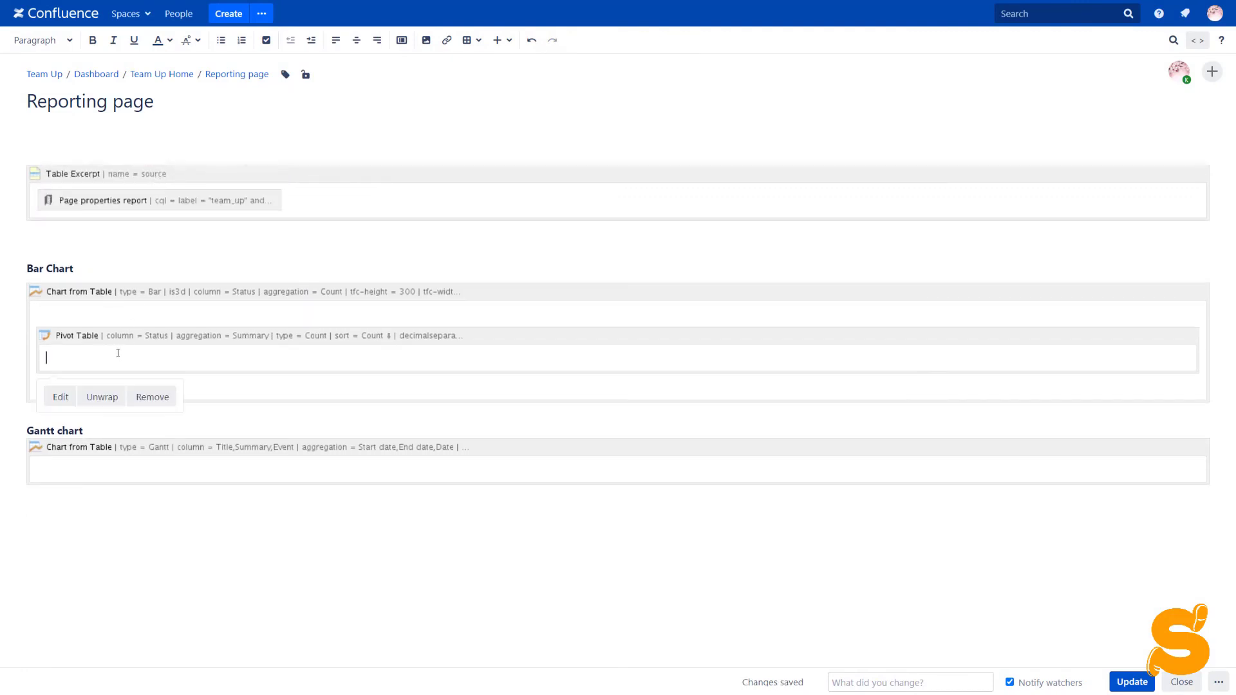
{"action": "type", "text": "{incl"}
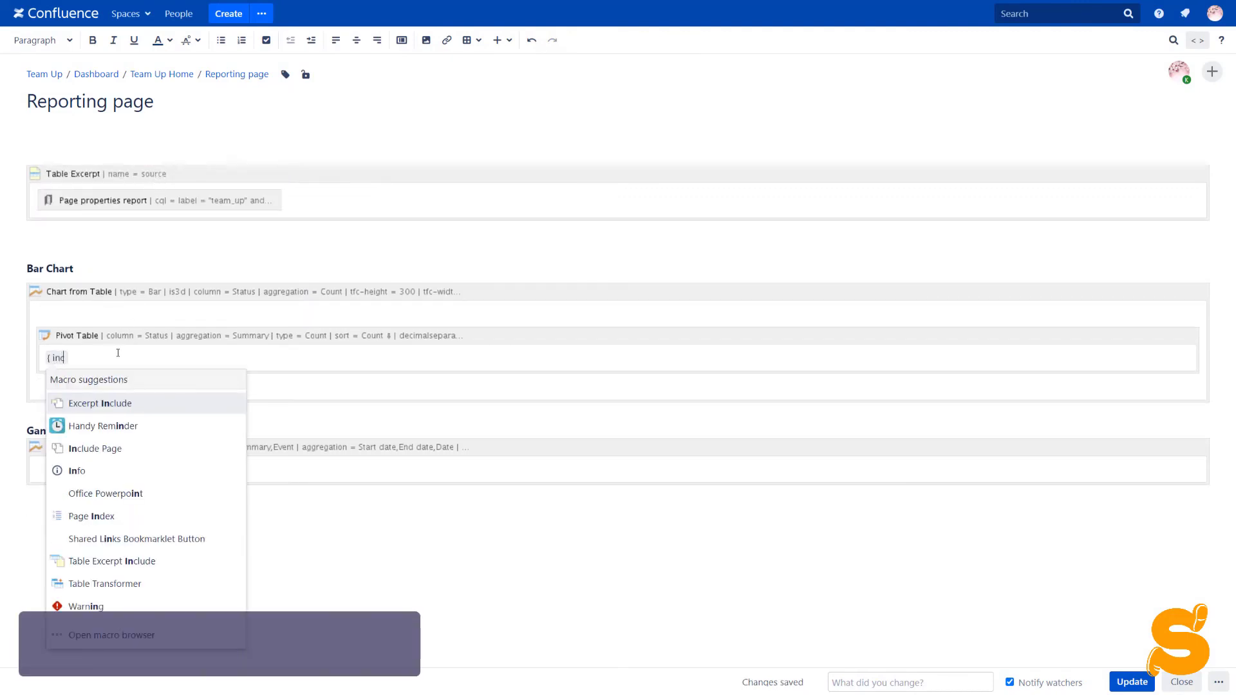
{"action": "left_click", "coordinate": [103, 449]}
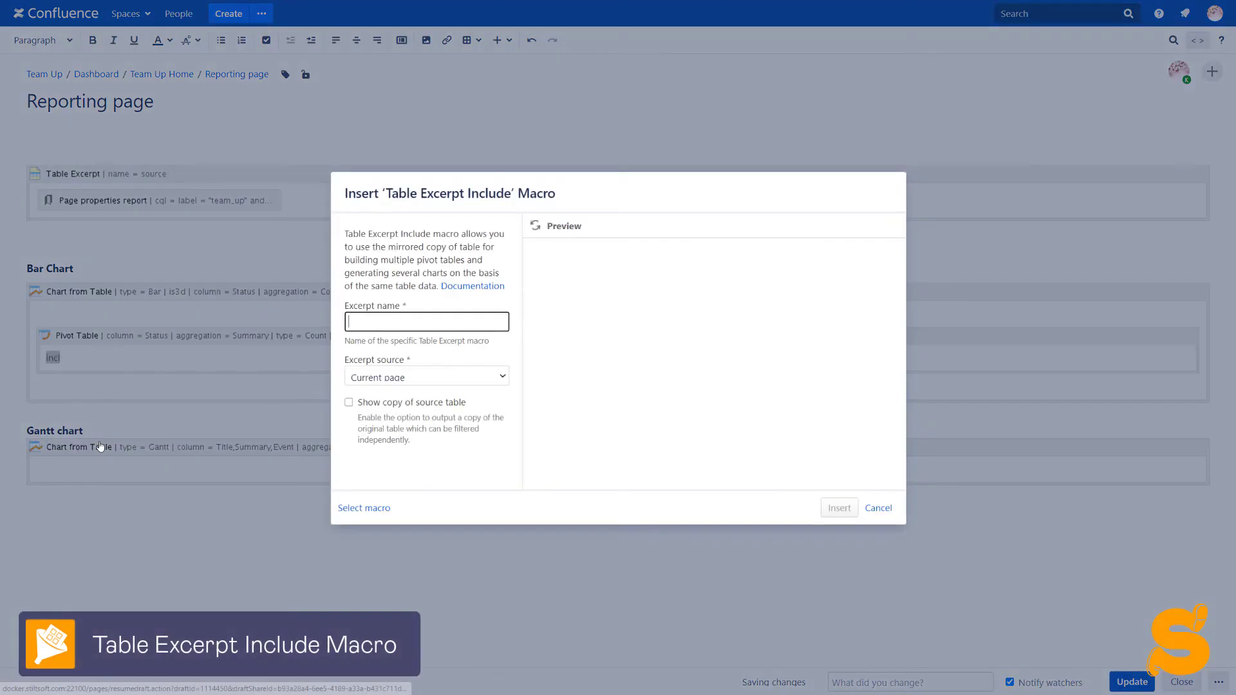
{"action": "type", "text": "source"}
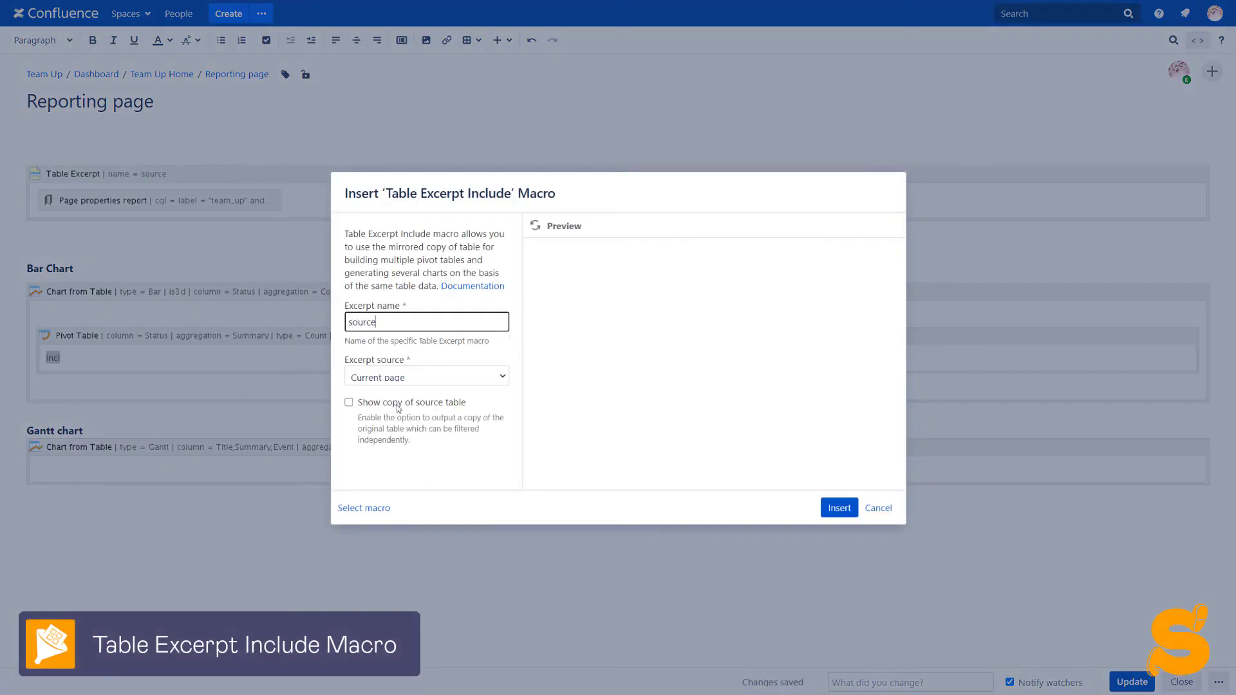
{"action": "left_click", "coordinate": [831, 510]}
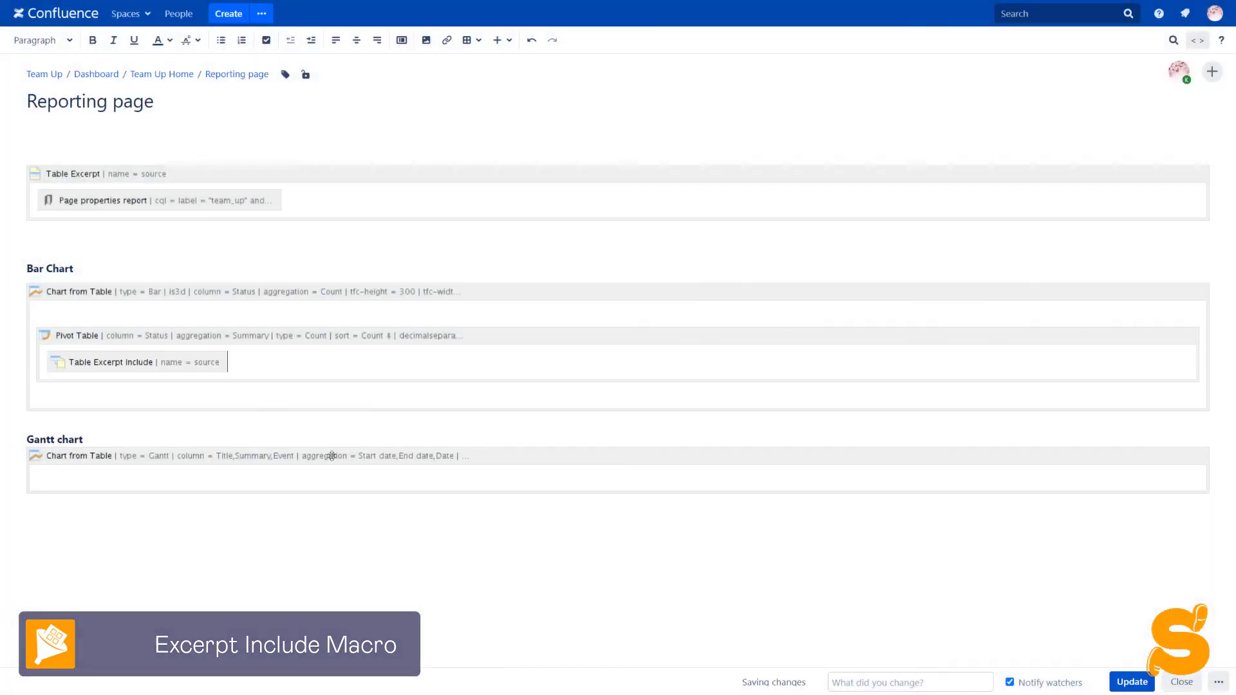
{"action": "left_click", "coordinate": [197, 364]}
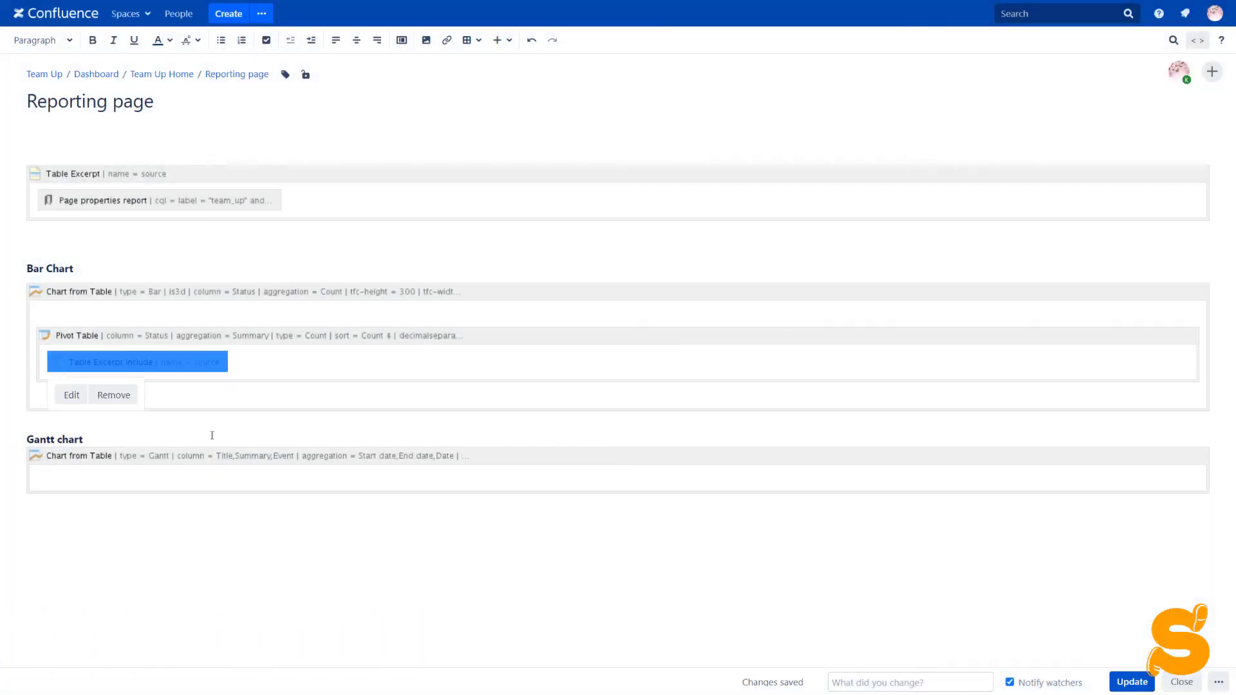
{"action": "left_click", "coordinate": [205, 476]}
{"action": "key", "text": "ctrl+v"}
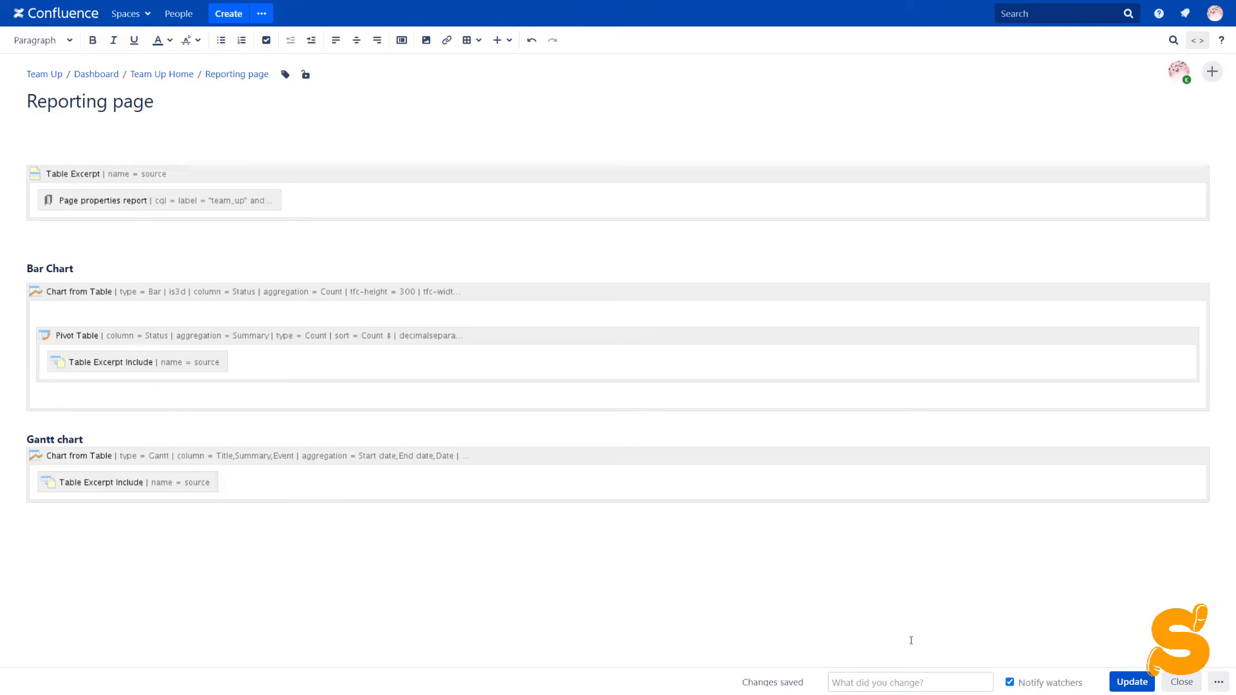
- Update the Reporting page and scroll down to check the rendered status bar chart
{"action": "left_click", "coordinate": [1132, 682]}
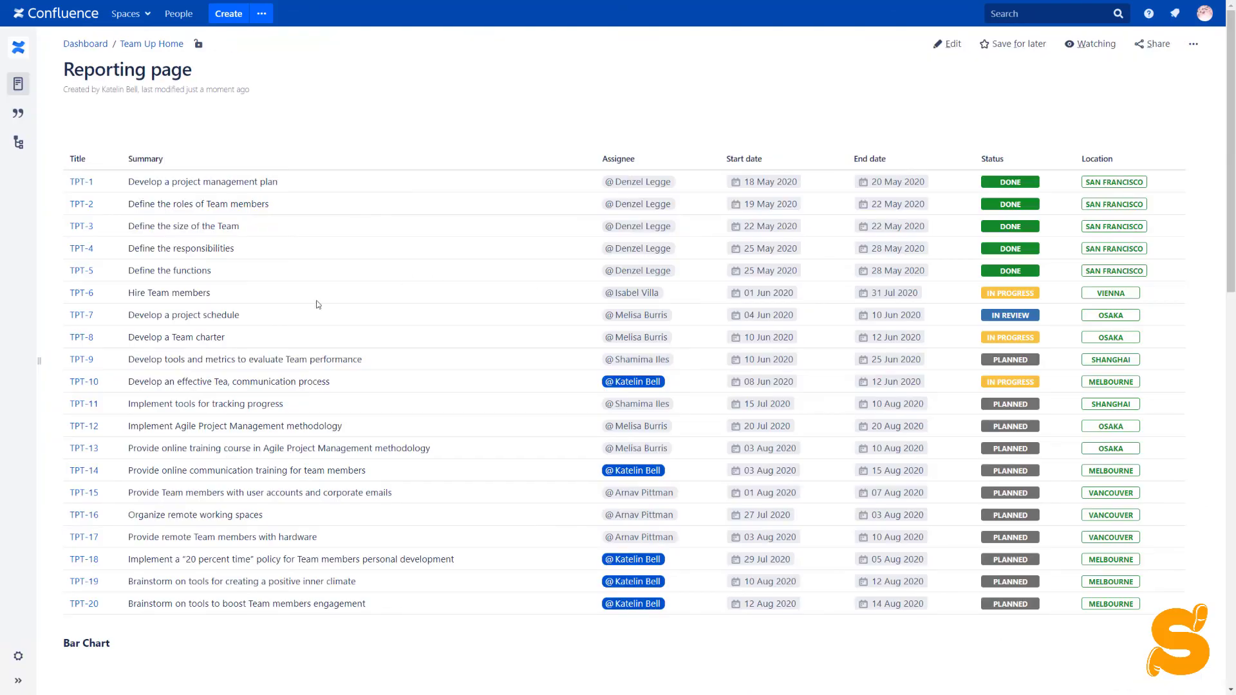
{"action": "scroll", "coordinate": [273, 365], "scroll_direction": "down", "scroll_amount": 3}
{"action": "scroll", "coordinate": [273, 366], "scroll_direction": "down", "scroll_amount": 3}
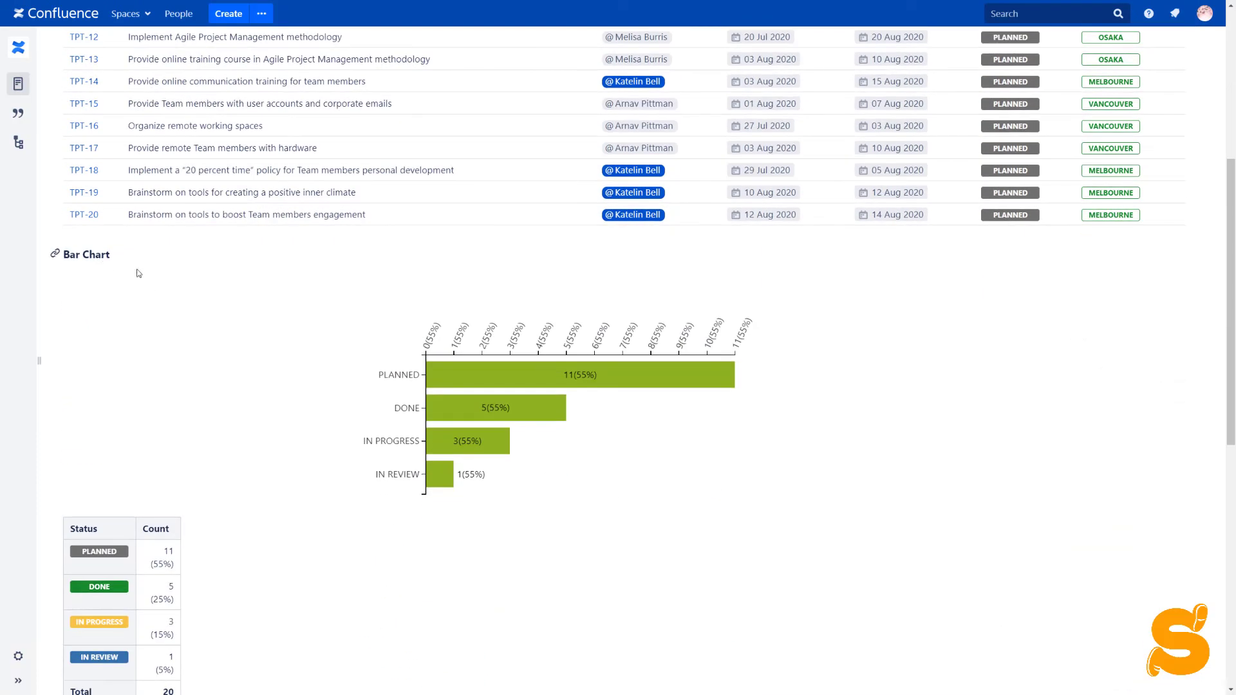
{"action": "scroll", "coordinate": [376, 351], "scroll_direction": "down", "scroll_amount": 1}
{"action": "scroll", "coordinate": [333, 353], "scroll_direction": "down", "scroll_amount": 8}
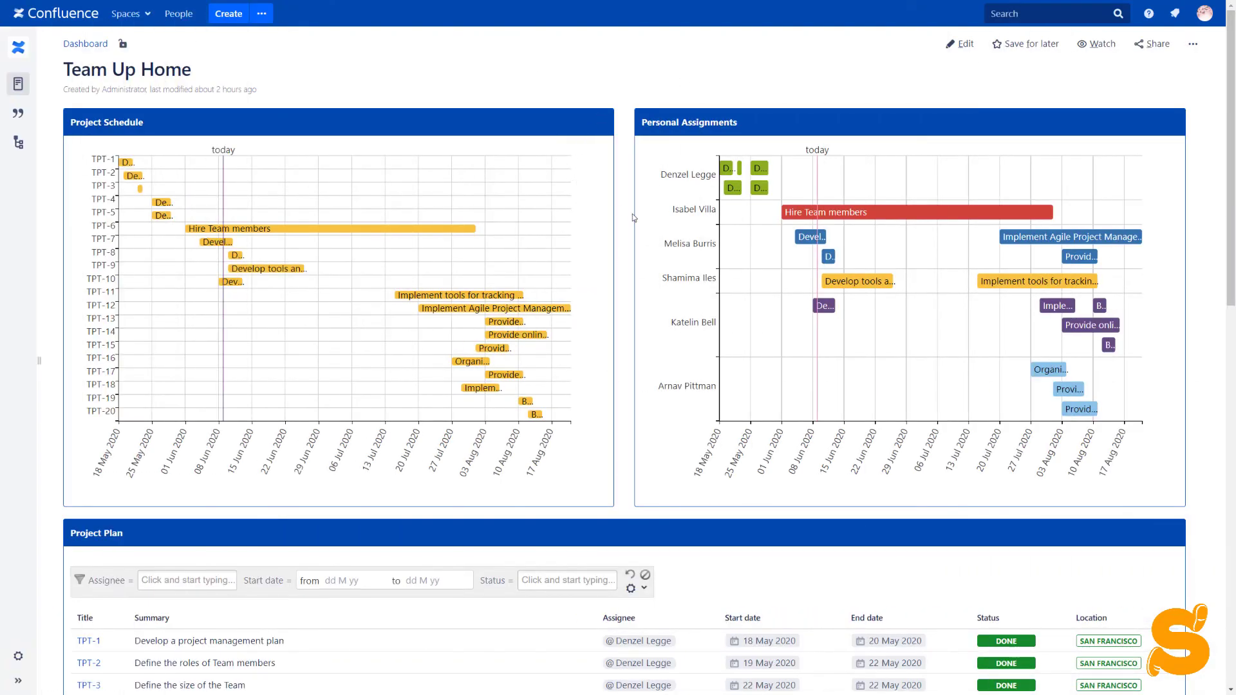
{"action": "scroll", "coordinate": [632, 214], "scroll_direction": "down", "scroll_amount": 8}
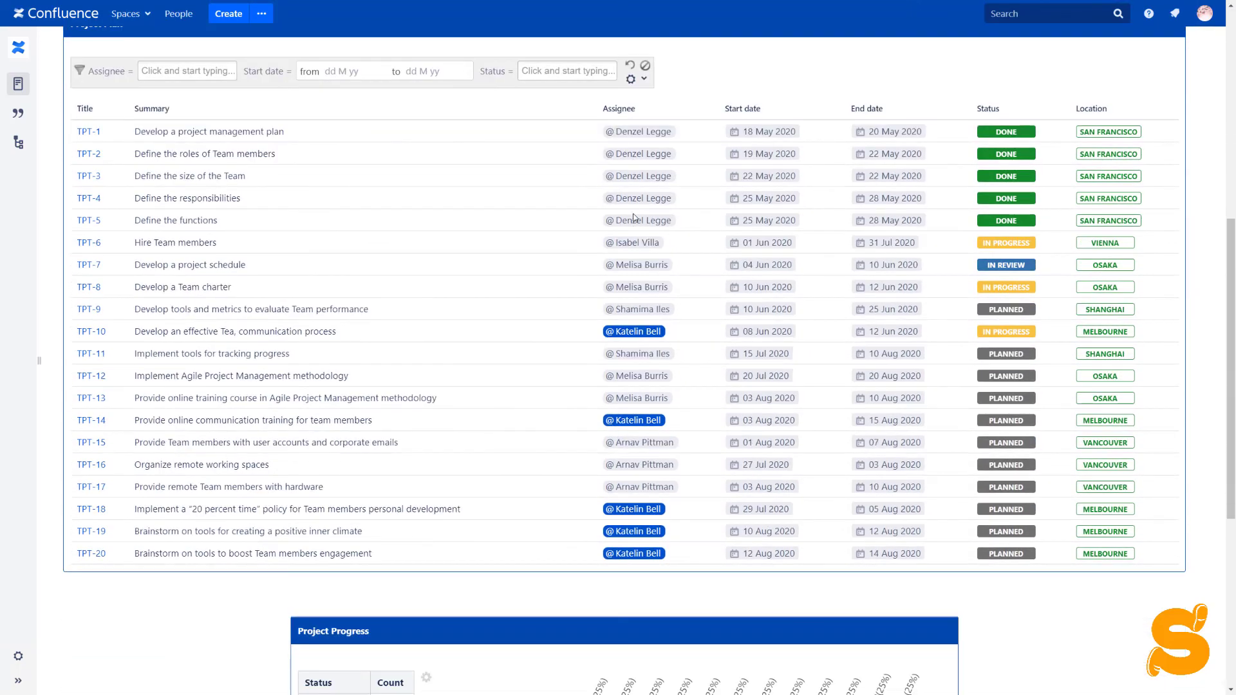
{"action": "scroll", "coordinate": [634, 218], "scroll_direction": "up", "scroll_amount": 1}
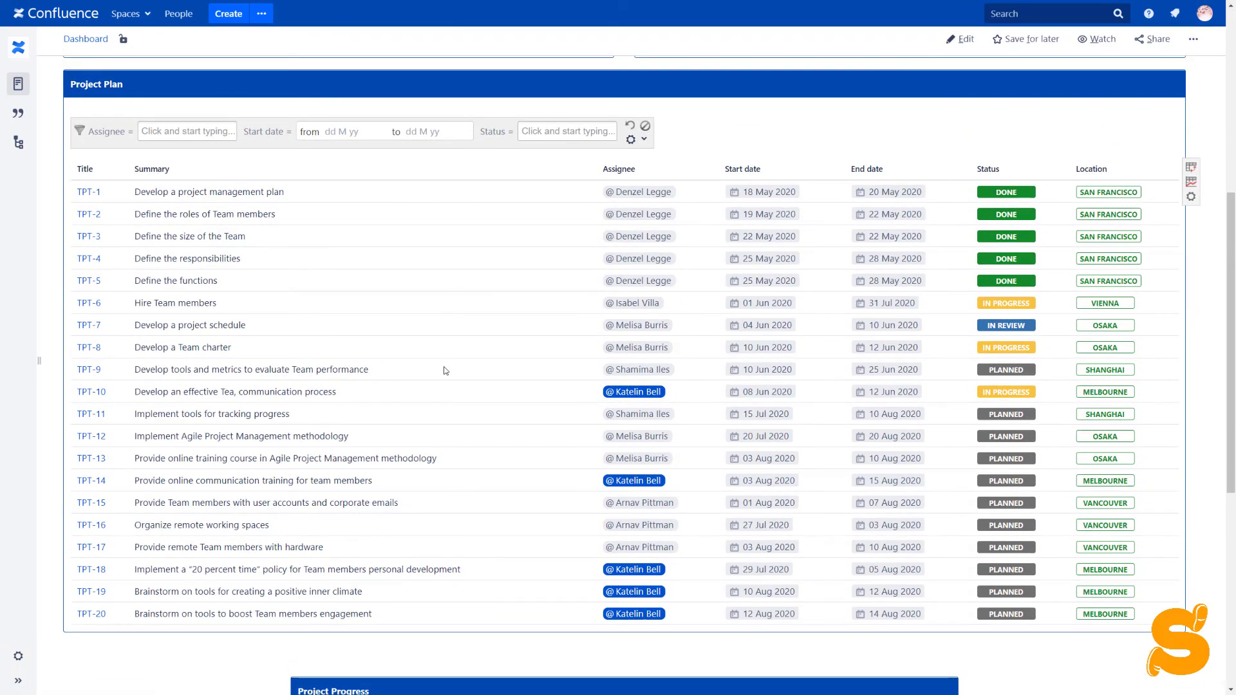
{"action": "scroll", "coordinate": [444, 371], "scroll_direction": "down", "scroll_amount": 7}
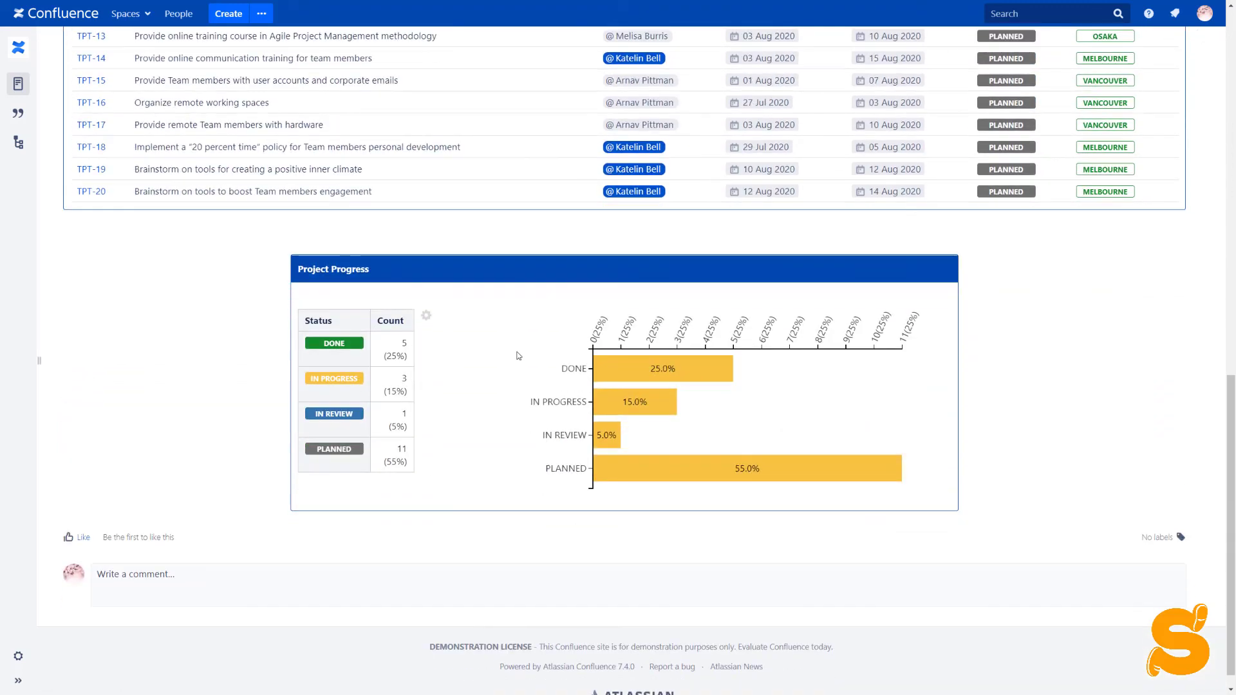
{"action": "scroll", "coordinate": [930, 353], "scroll_direction": "up", "scroll_amount": 6}
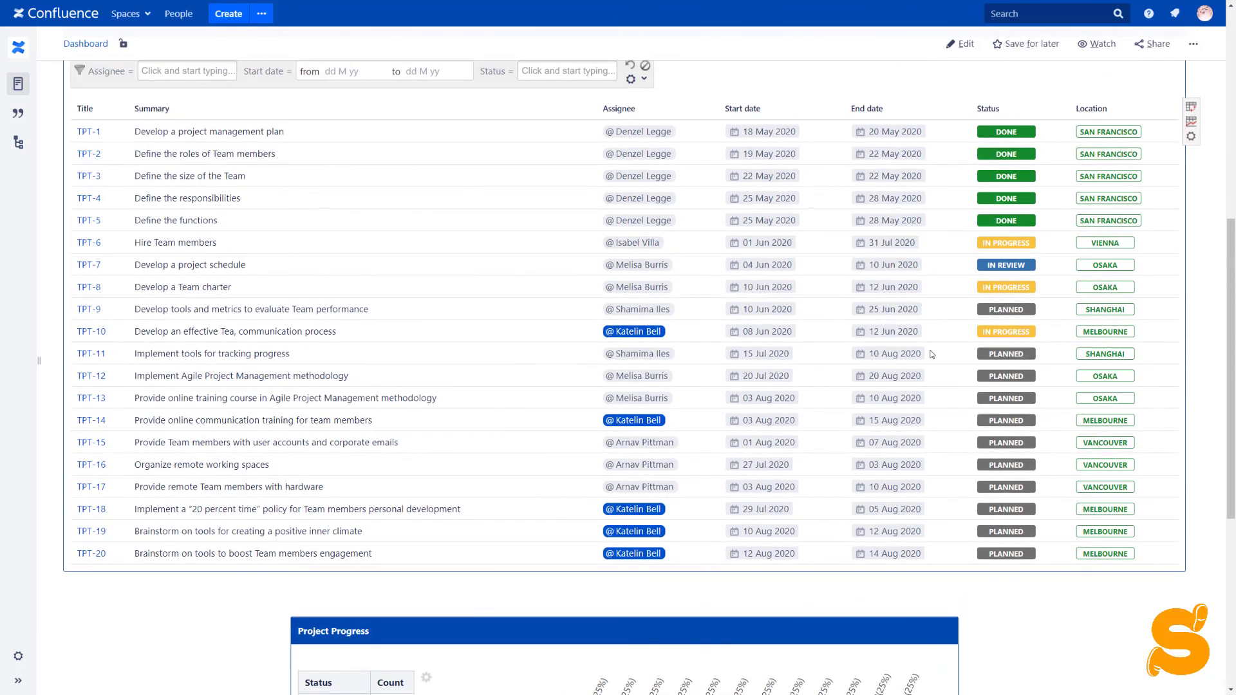
- Switch TPT-10's status badge in the Project Plan table to IN REVIEW
{"action": "left_click", "coordinate": [995, 354]}
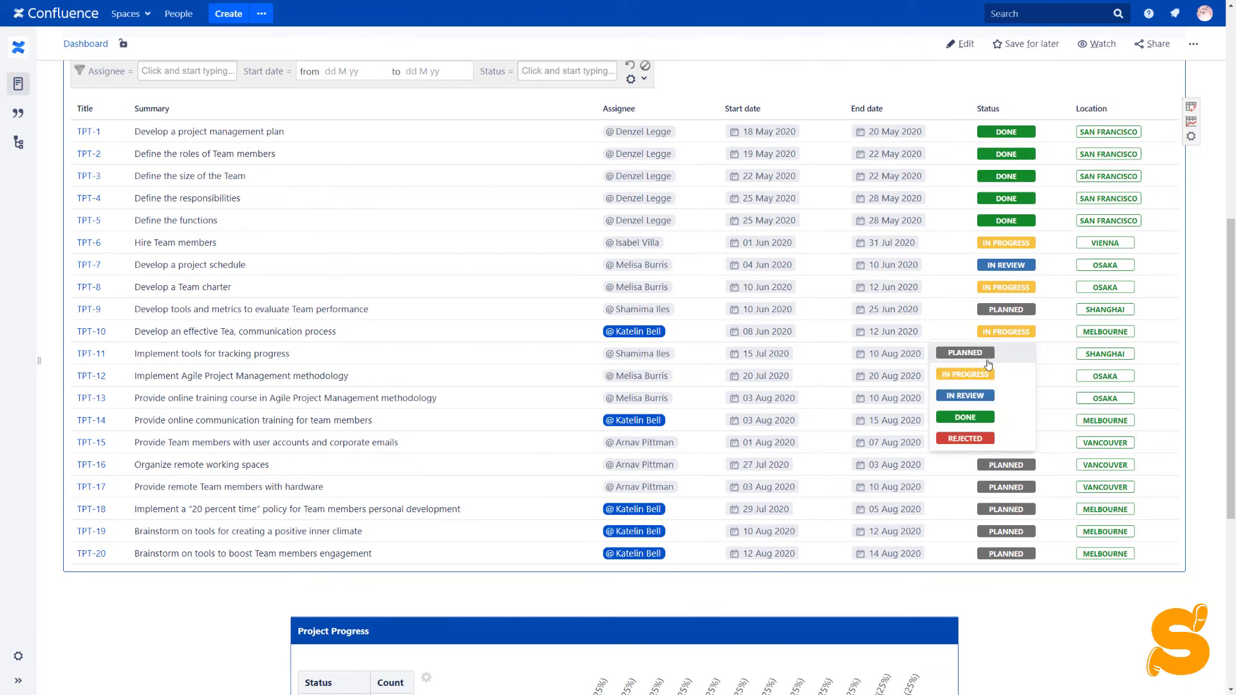
{"action": "left_click", "coordinate": [984, 398]}
{"action": "scroll", "coordinate": [983, 401], "scroll_direction": "up", "scroll_amount": 8}
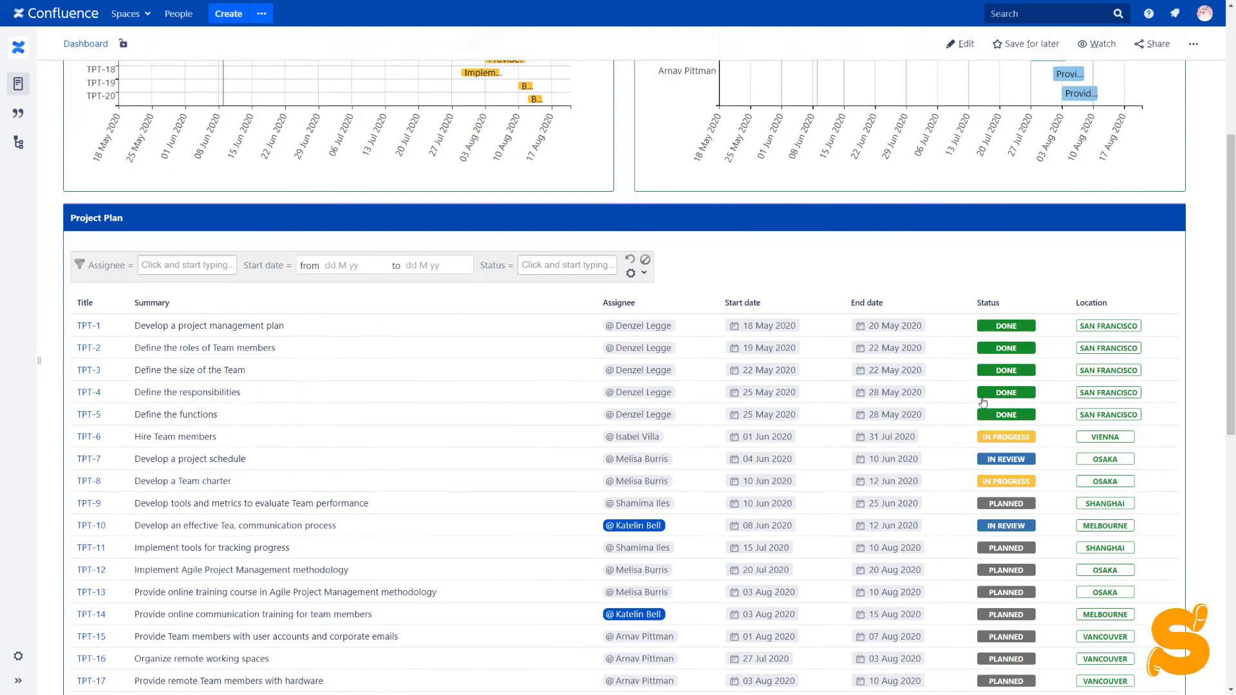